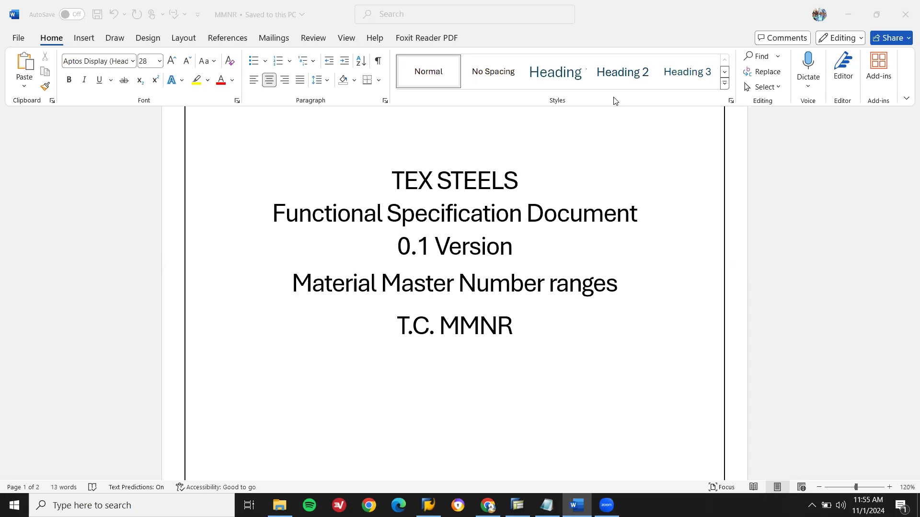
Continue past the cover text to the second page and enter the line "Material Master Number Ranges: T.C. MMNR" there
{"action": "left_click", "coordinate": [287, 278]}
{"action": "key", "text": "ctrl+shift+End"}
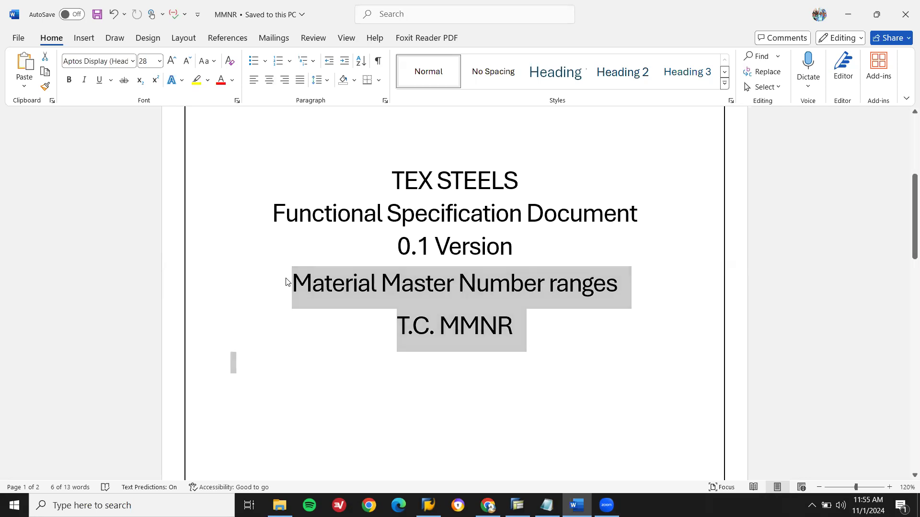
{"action": "key", "text": "Right"}
{"action": "key", "text": "Return"}
{"action": "key", "text": "Return"}
{"action": "key", "text": "Return"}
{"action": "key", "text": "Return"}
{"action": "key", "text": "Return"}
{"action": "key", "text": "Return"}
{"action": "key", "text": "Return"}
{"action": "key", "text": "Return"}
{"action": "key", "text": "Return"}
{"action": "key", "text": "Return"}
{"action": "key", "text": "Return"}
{"action": "key", "text": "Return"}
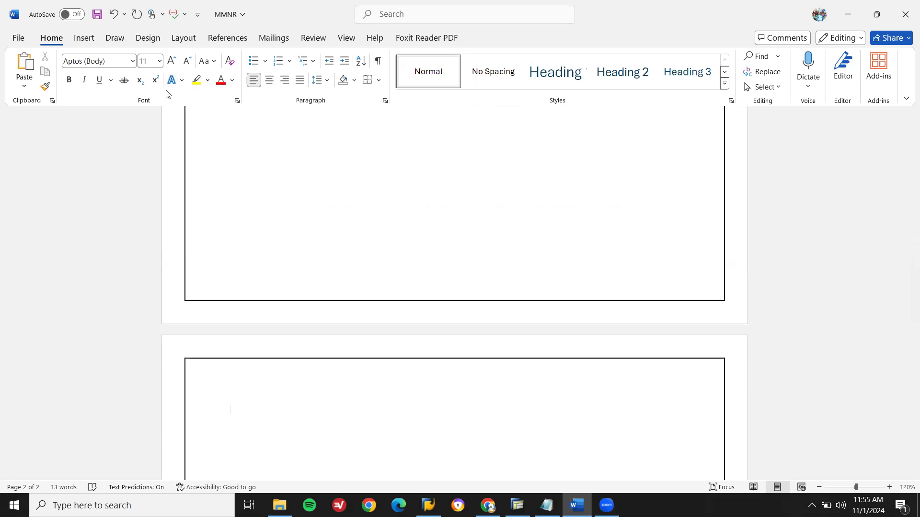
{"action": "type", "text": "Material Master Number Ra"}
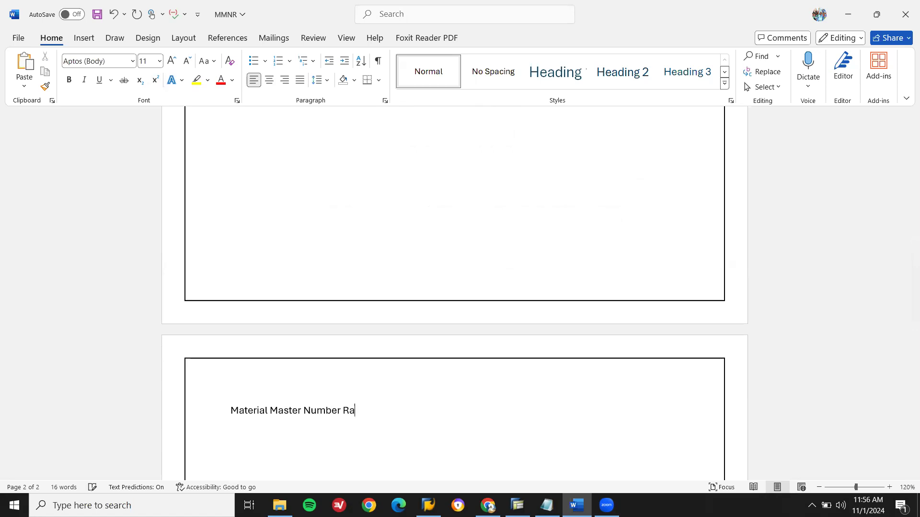
{"action": "type", "text": "nges: T.C. MMNR"}
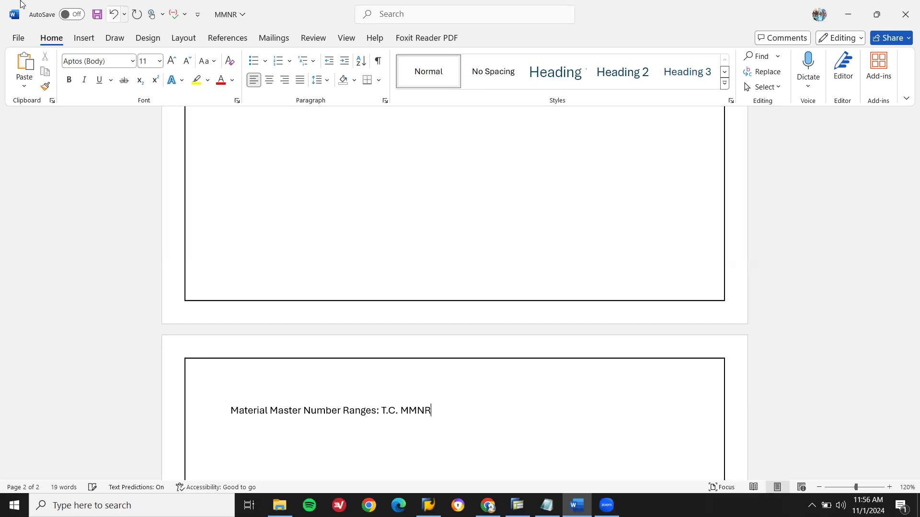
Format the "Material Master Number Ranges: T.C. MMNR" line as bold 18 pt text and continue on the line below
{"action": "key", "text": "shift+Home"}
{"action": "left_click", "coordinate": [151, 64]}
{"action": "type", "text": "15"}
{"action": "key", "text": "Return"}
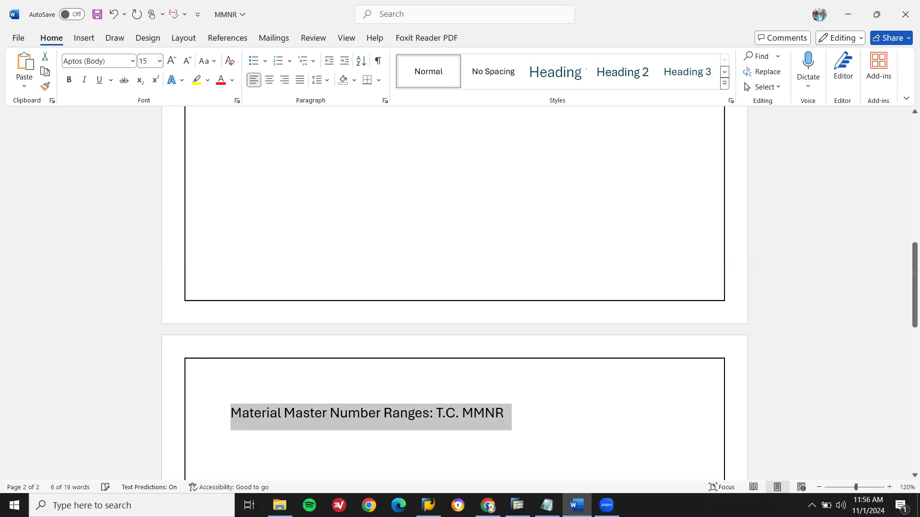
{"action": "left_click", "coordinate": [150, 63]}
{"action": "type", "text": "18"}
{"action": "key", "text": "Return"}
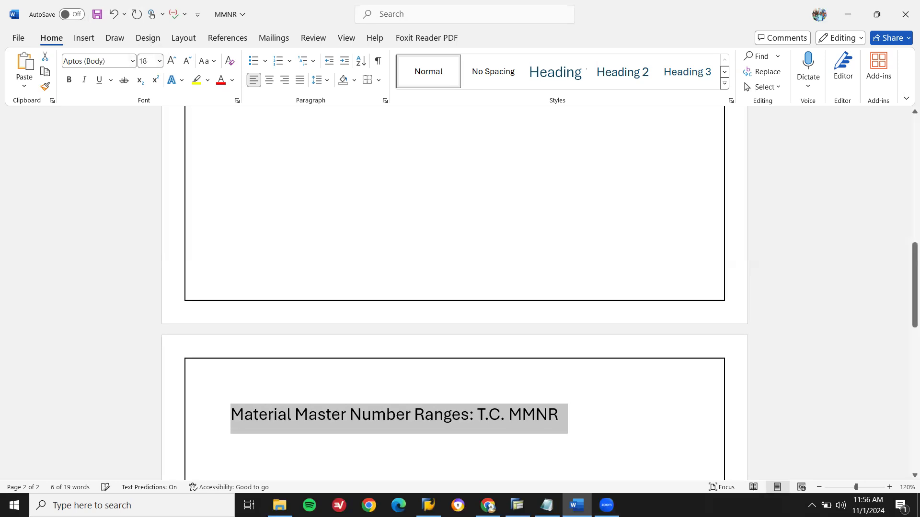
{"action": "key", "text": "ctrl+b"}
{"action": "key", "text": "Down"}
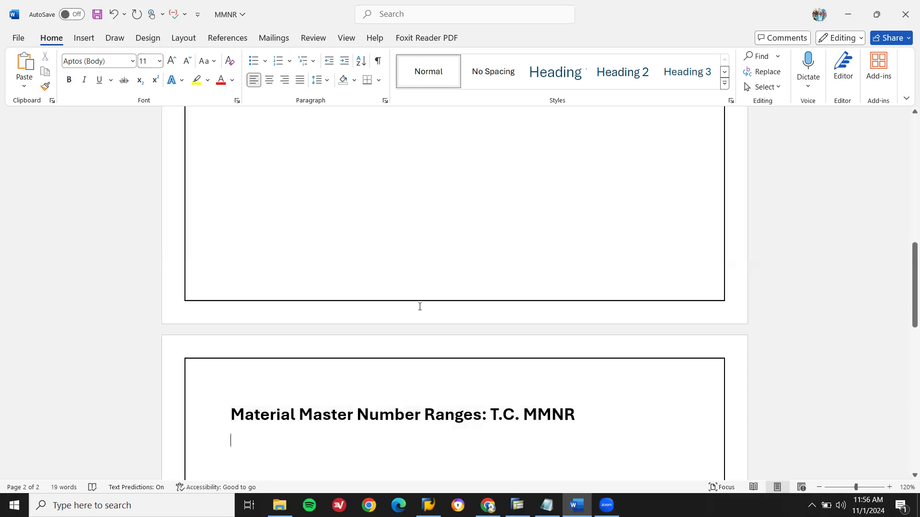
Switch to SAP and run transaction MMNR for the material master number ranges
{"action": "left_click", "coordinate": [518, 506]}
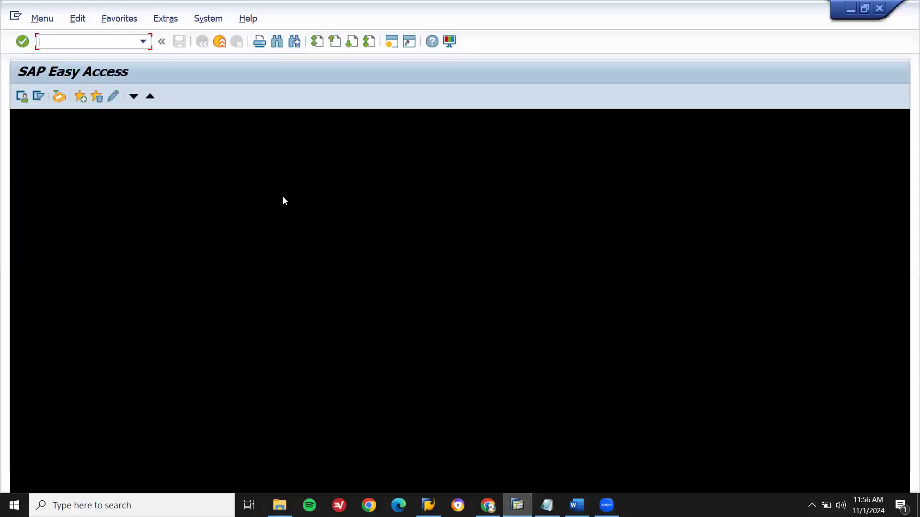
{"action": "type", "text": "MMNR"}
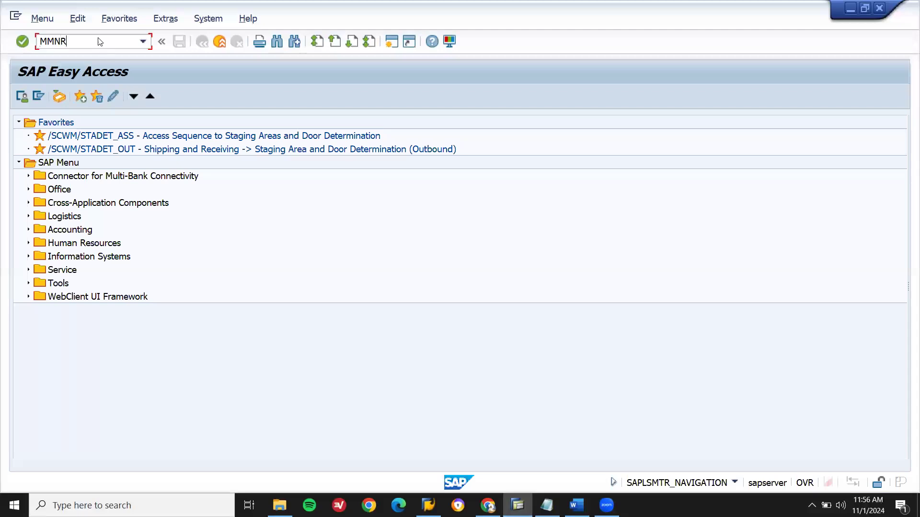
{"action": "key", "text": "Return"}
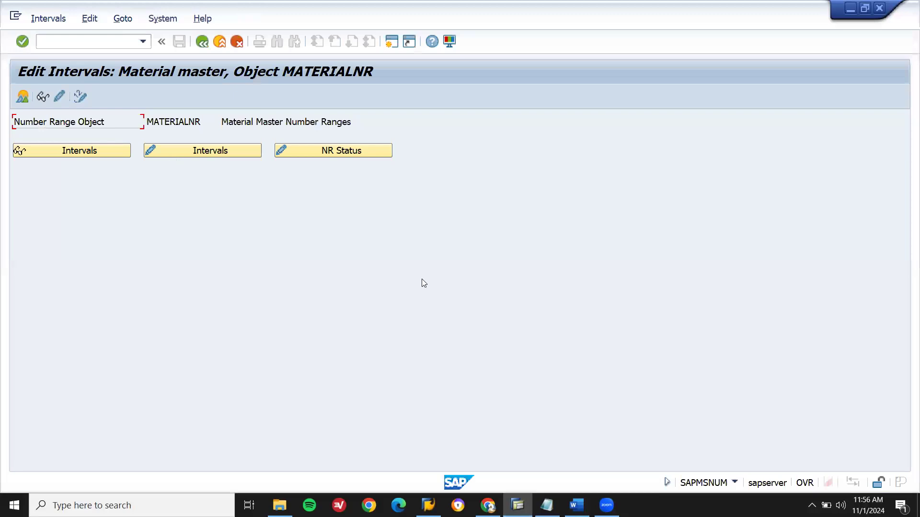
Snip the Edit Intervals title, toolbar and interval buttons with Snipping Tool, and save the image as Capture in the FSD folder
{"action": "left_click", "coordinate": [114, 505]}
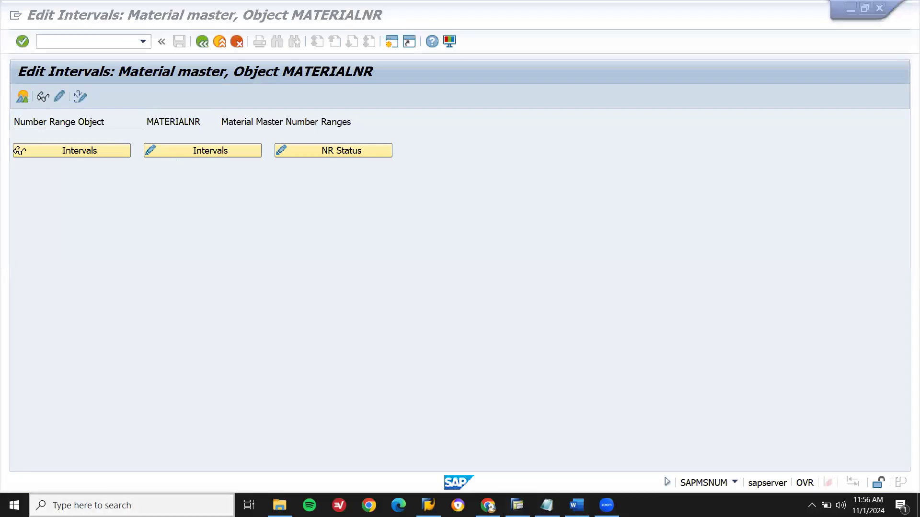
{"action": "type", "text": "S"}
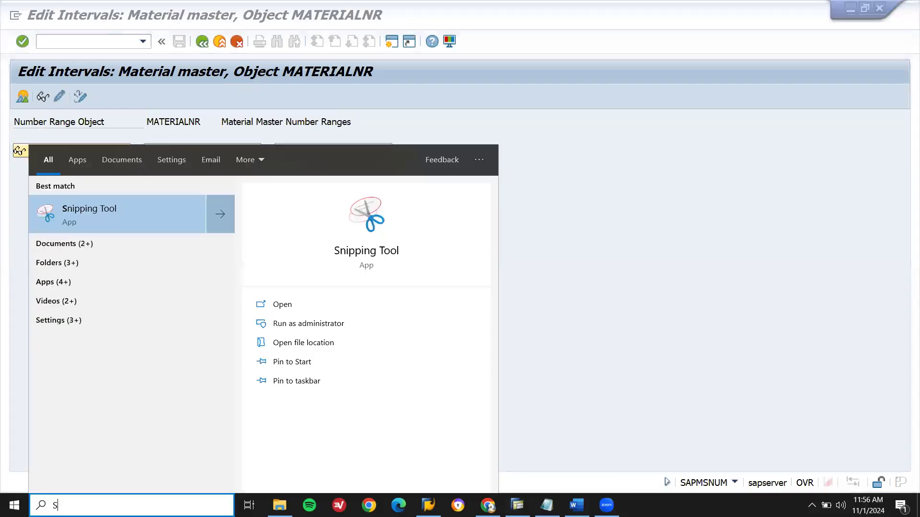
{"action": "left_click", "coordinate": [155, 199]}
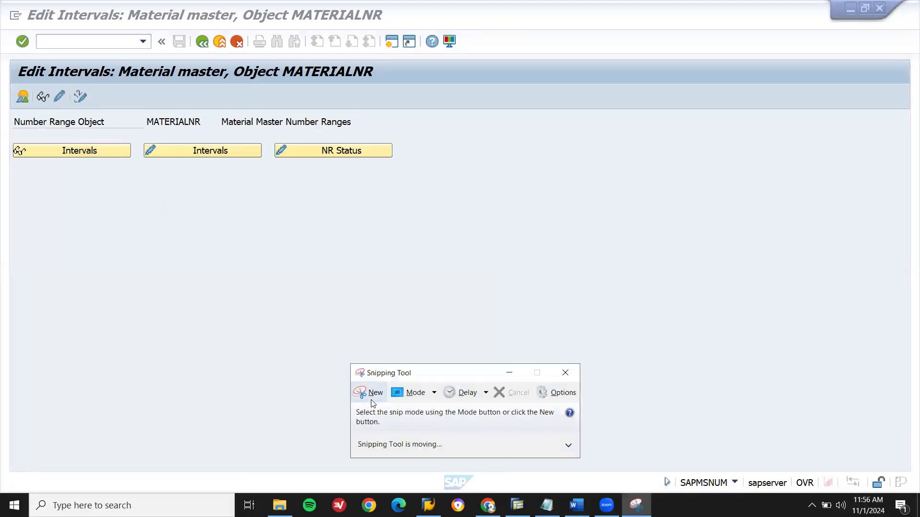
{"action": "left_click", "coordinate": [370, 394]}
{"action": "left_click_drag", "start_coordinate": [3, 54], "coordinate": [411, 170]}
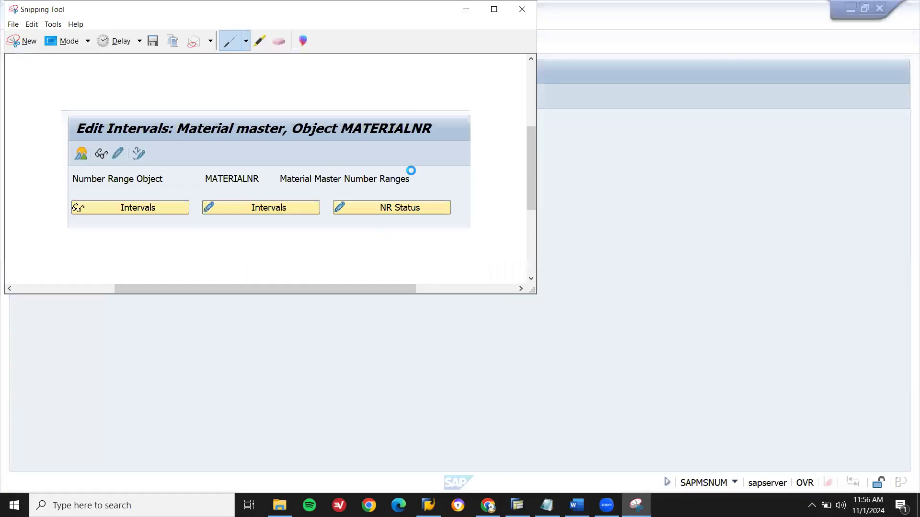
{"action": "key", "text": "ctrl+s"}
{"action": "key", "text": "Return"}
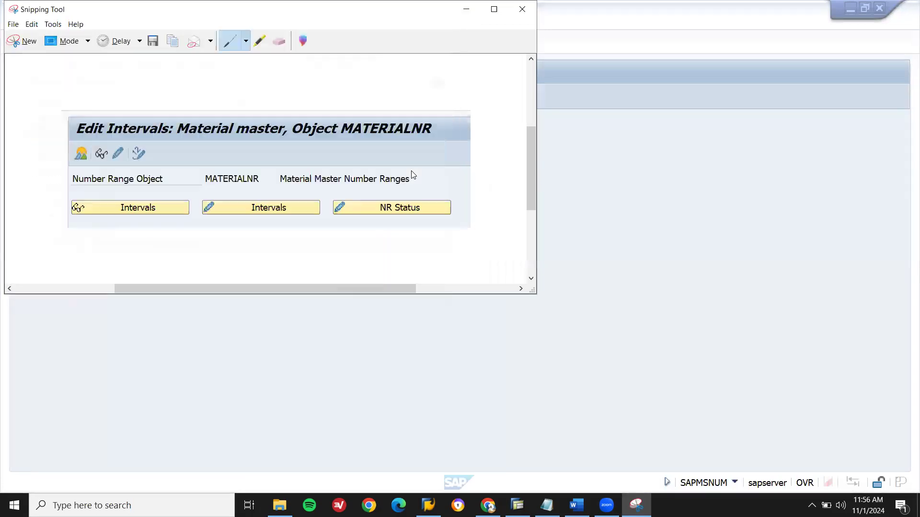
Return to the Word document and insert the Capture picture from Desktop > data > FSD below the bold heading
{"action": "key", "text": "alt+Tab"}
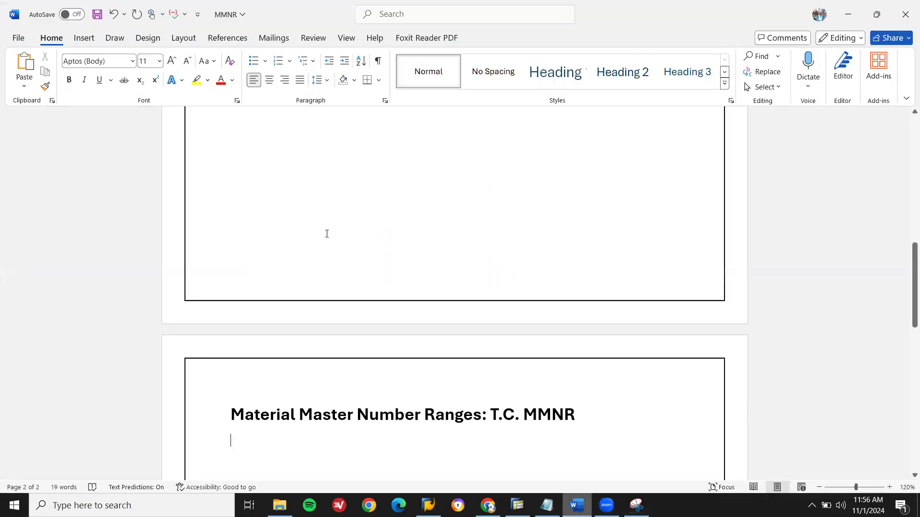
{"action": "left_click", "coordinate": [84, 38]}
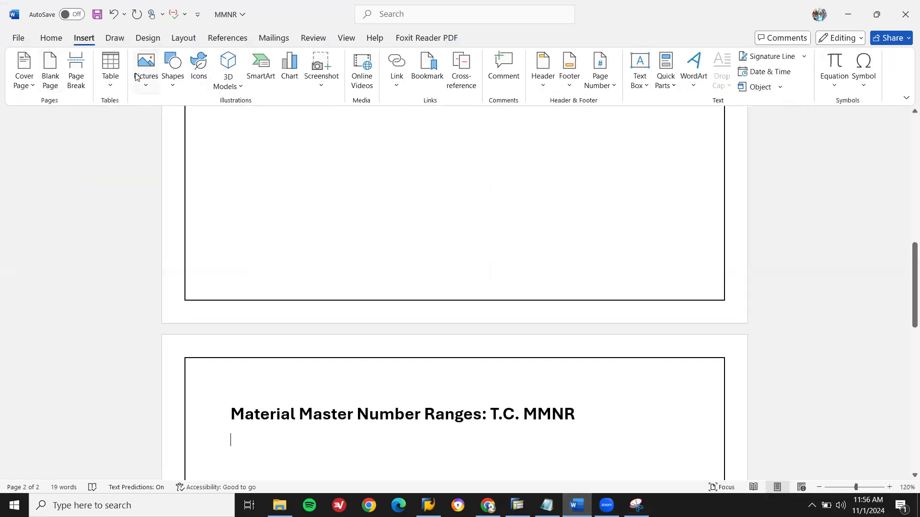
{"action": "left_click", "coordinate": [137, 77]}
{"action": "left_click", "coordinate": [158, 123]}
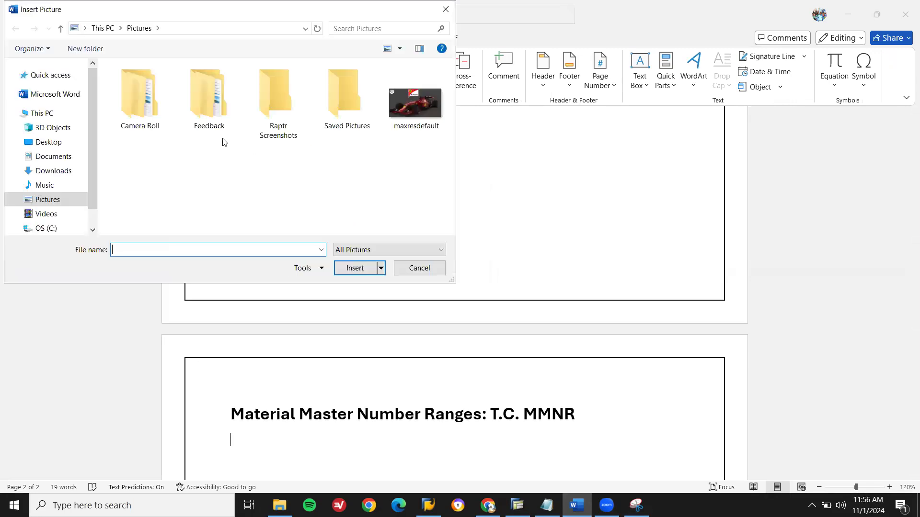
{"action": "left_click", "coordinate": [45, 142]}
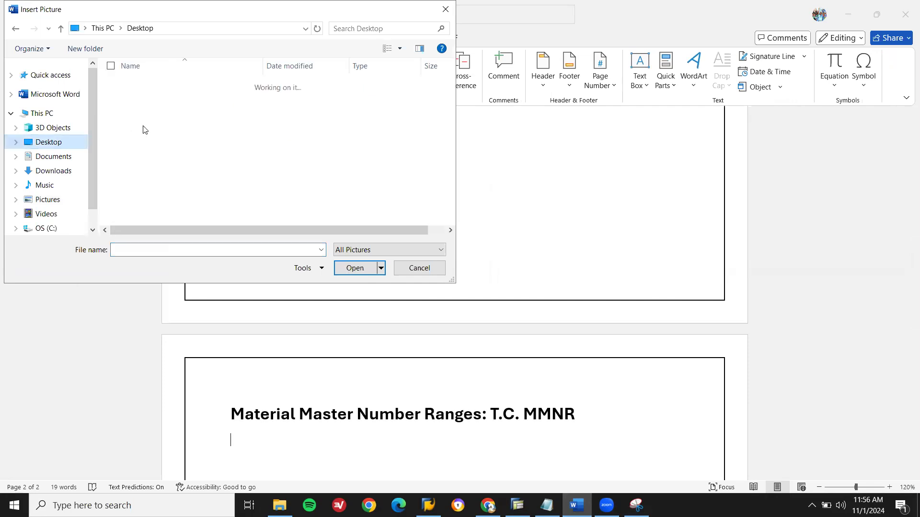
{"action": "double_click", "coordinate": [172, 110]}
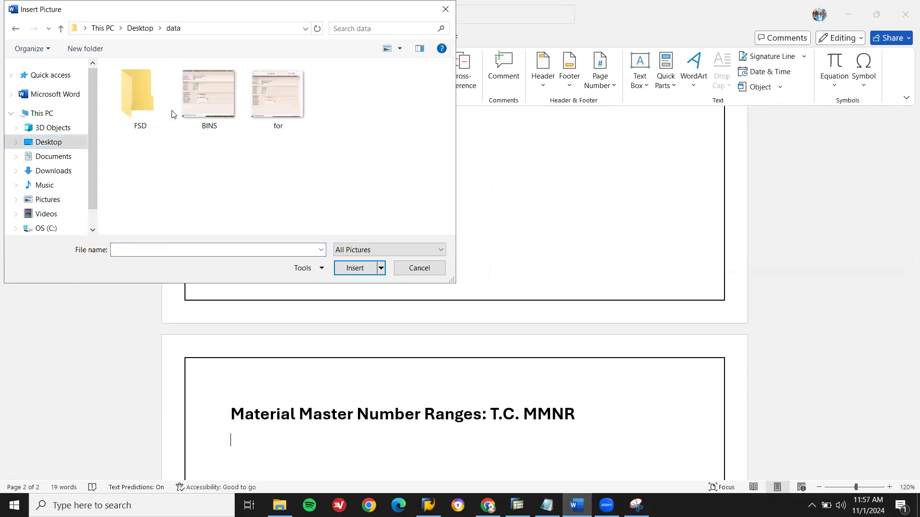
{"action": "double_click", "coordinate": [141, 110]}
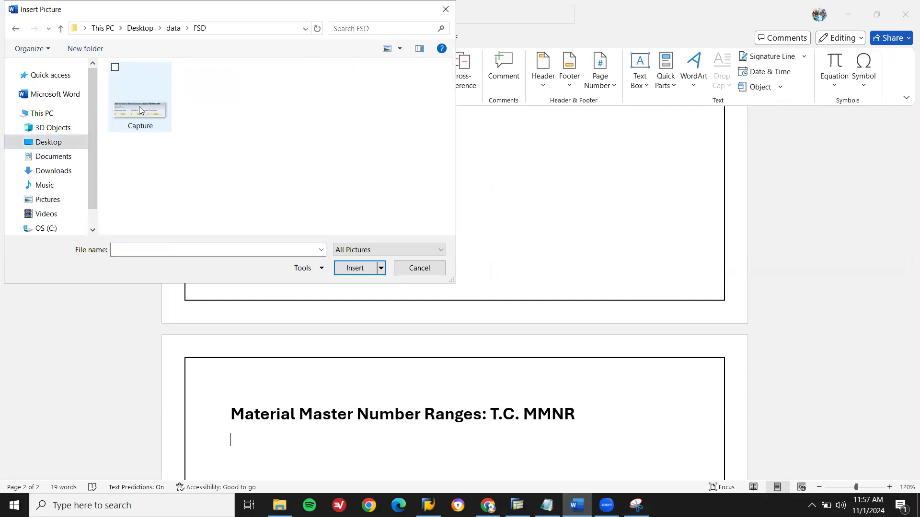
{"action": "double_click", "coordinate": [139, 107]}
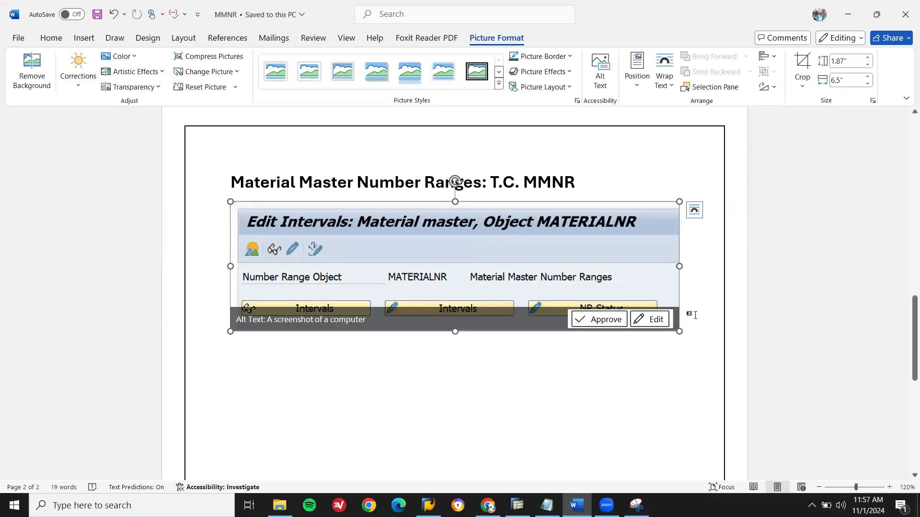
{"action": "left_click", "coordinate": [690, 312]}
{"action": "key", "text": "ctrl+z"}
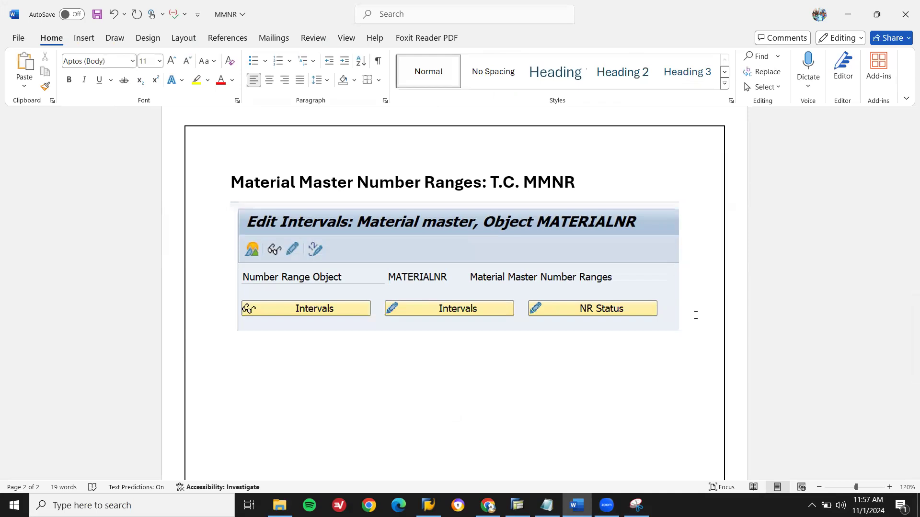
Snip only the start of the SAP Edit Intervals title and its toolbar icons, and save it over Capture in the FSD folder
{"action": "key", "text": "alt+Tab"}
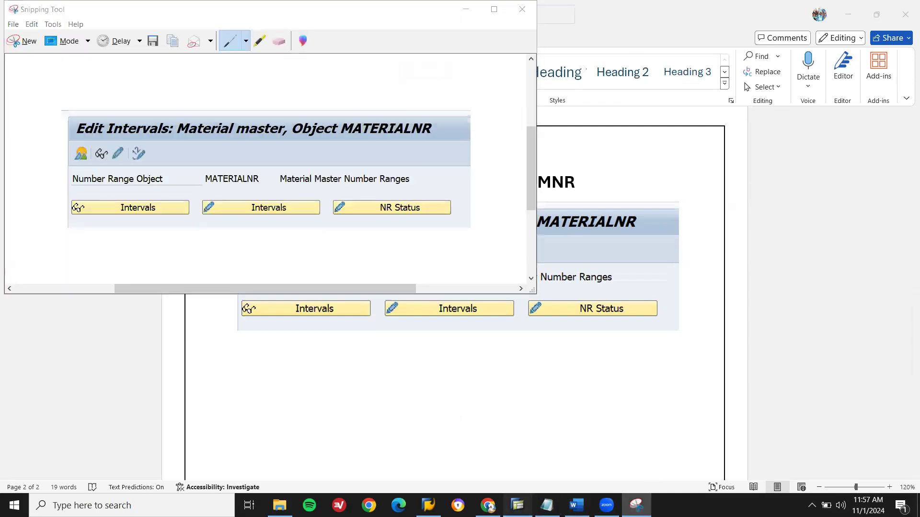
{"action": "key", "text": "alt+Tab"}
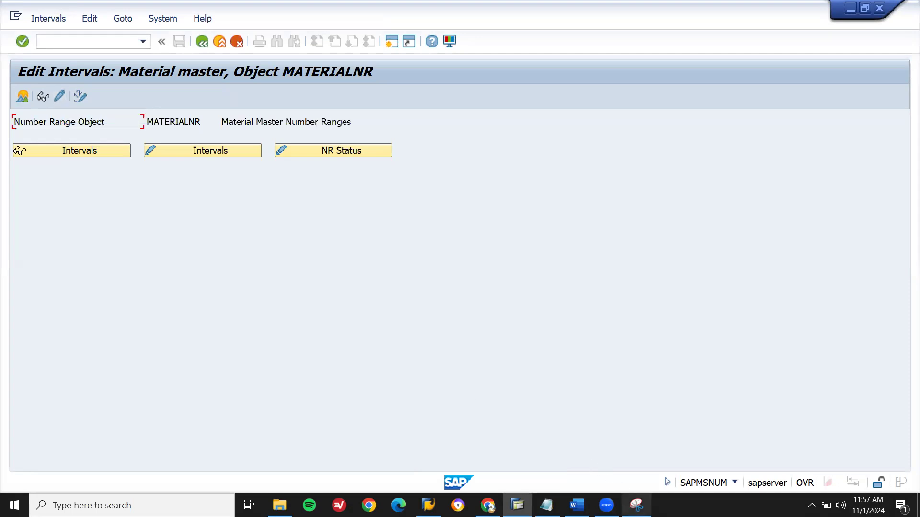
{"action": "left_click", "coordinate": [637, 505]}
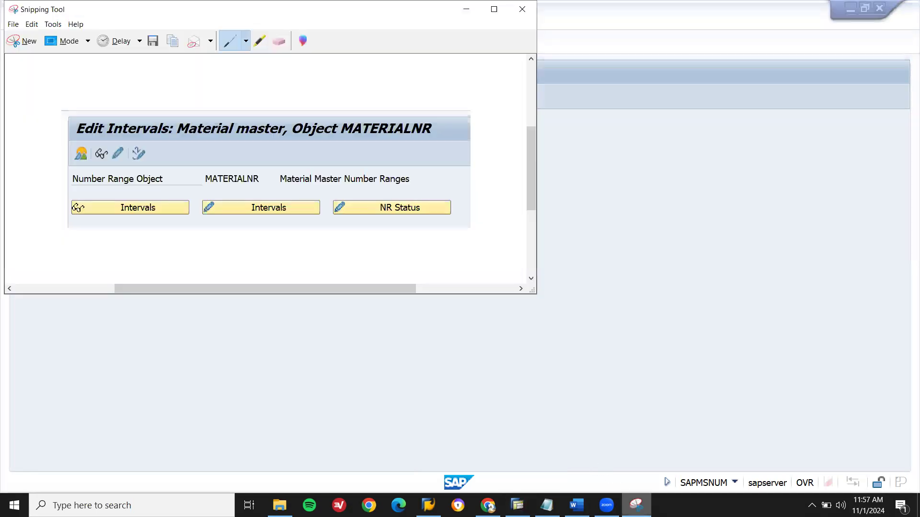
{"action": "left_click", "coordinate": [21, 41]}
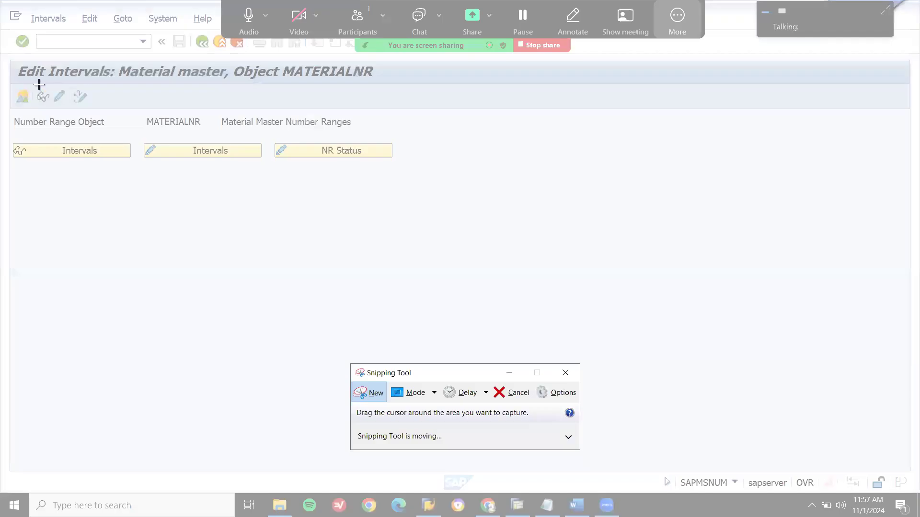
{"action": "left_click_drag", "start_coordinate": [10, 62], "coordinate": [106, 114]}
{"action": "key", "text": "ctrl+s"}
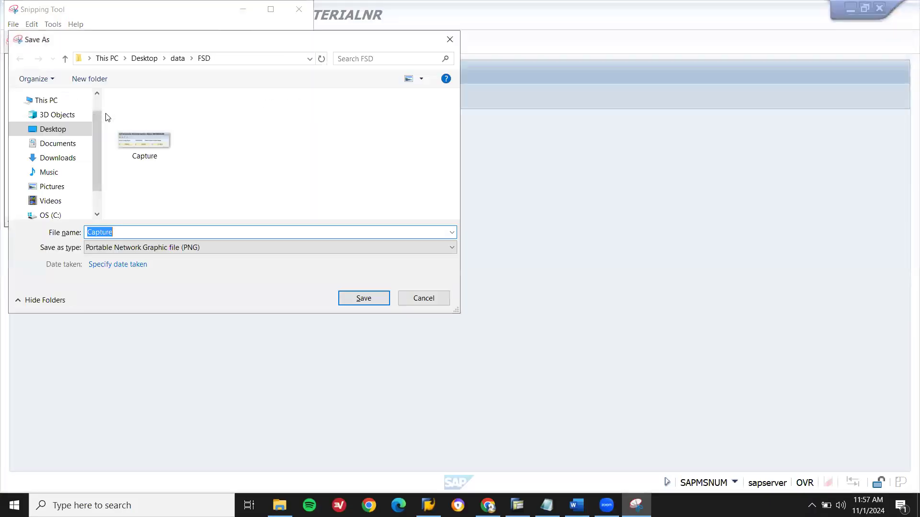
{"action": "key", "text": "Return"}
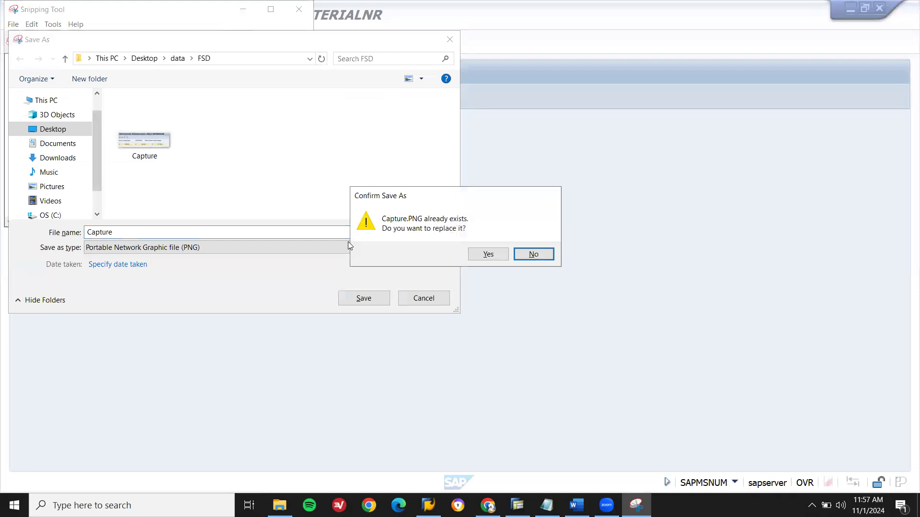
{"action": "left_click", "coordinate": [472, 254]}
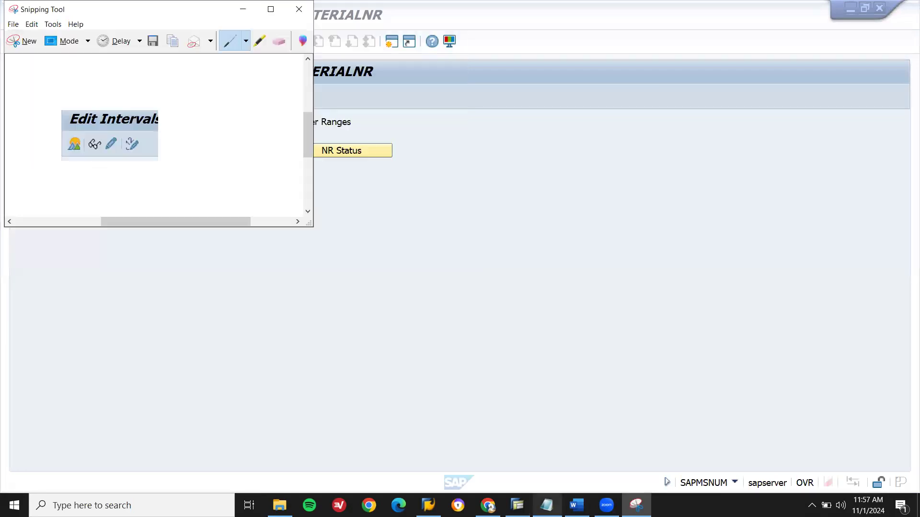
Switch to the Word document and add the line "Click To Change Groups" below the inserted screenshot
{"action": "mouse_move", "coordinate": [576, 506]}
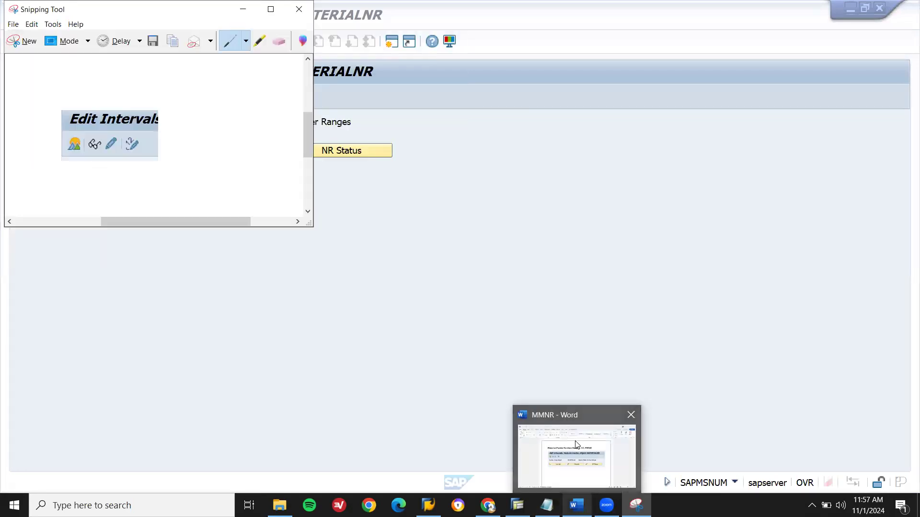
{"action": "left_click", "coordinate": [577, 455]}
{"action": "key", "text": "Return"}
{"action": "type", "text": "Click To Change "}
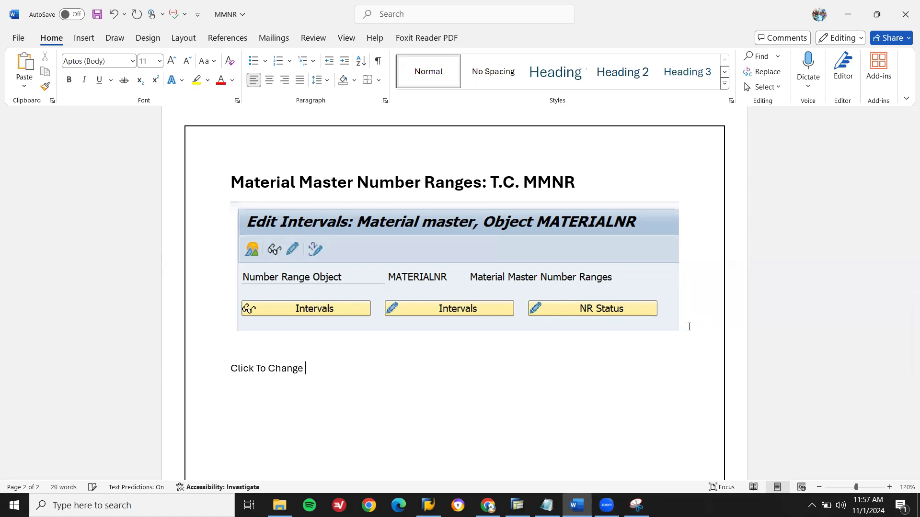
{"action": "type", "text": "Groups"}
{"action": "key", "text": "Return"}
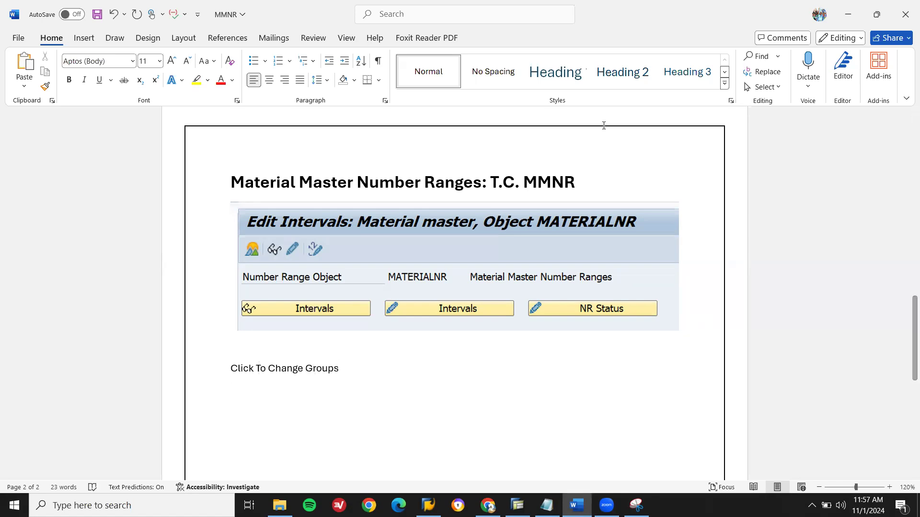
Insert the Capture picture from the FSD folder below the line "Click To Change Groups"
{"action": "left_click", "coordinate": [84, 38]}
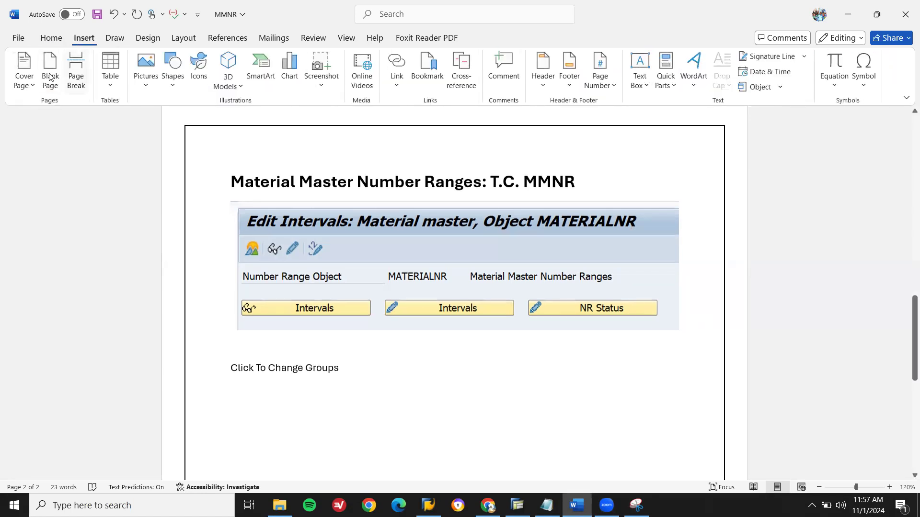
{"action": "left_click", "coordinate": [146, 67]}
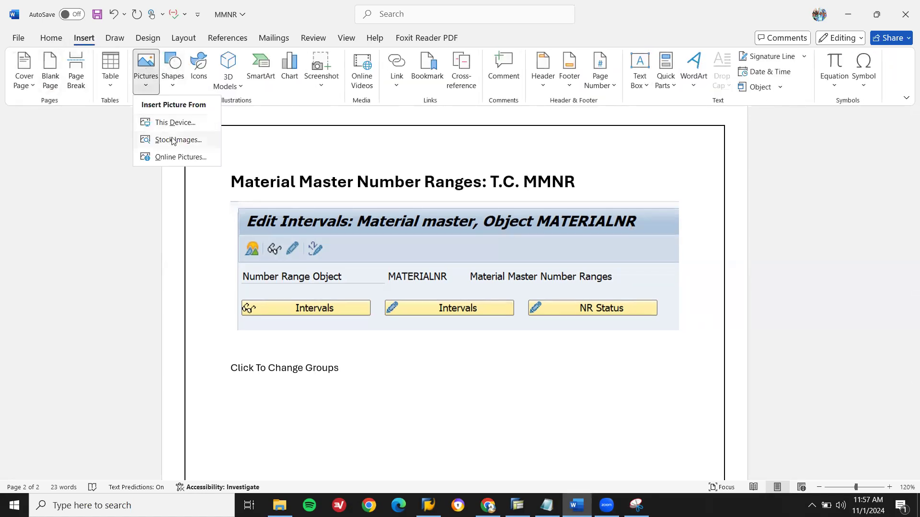
{"action": "left_click", "coordinate": [176, 123]}
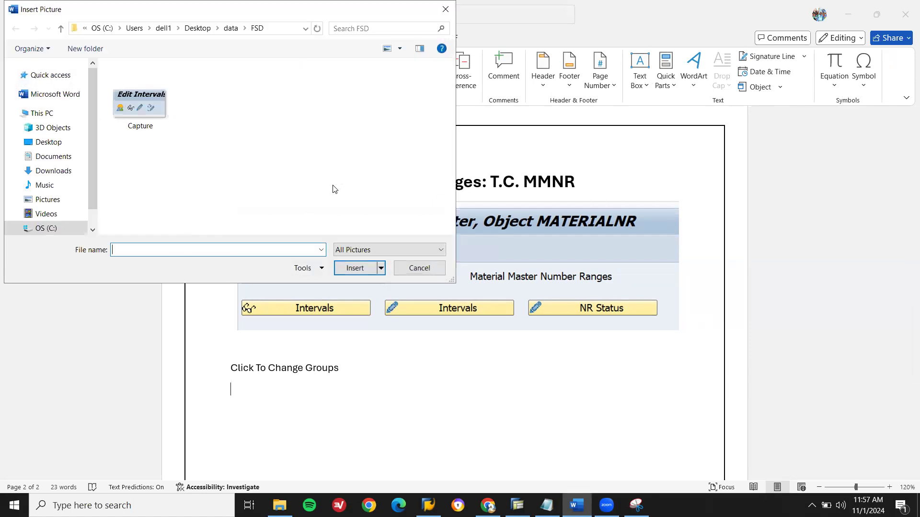
{"action": "left_click", "coordinate": [162, 123]}
{"action": "double_click", "coordinate": [161, 123]}
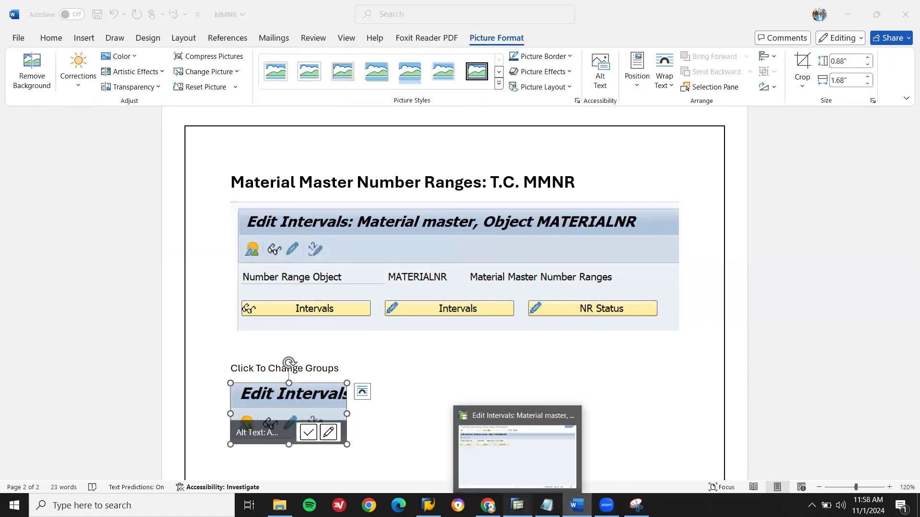
Open Change Groups in SAP, snip only its toolbar icons with Snipping Tool, and save the image over Capture in the FSD folder
{"action": "left_click", "coordinate": [517, 506]}
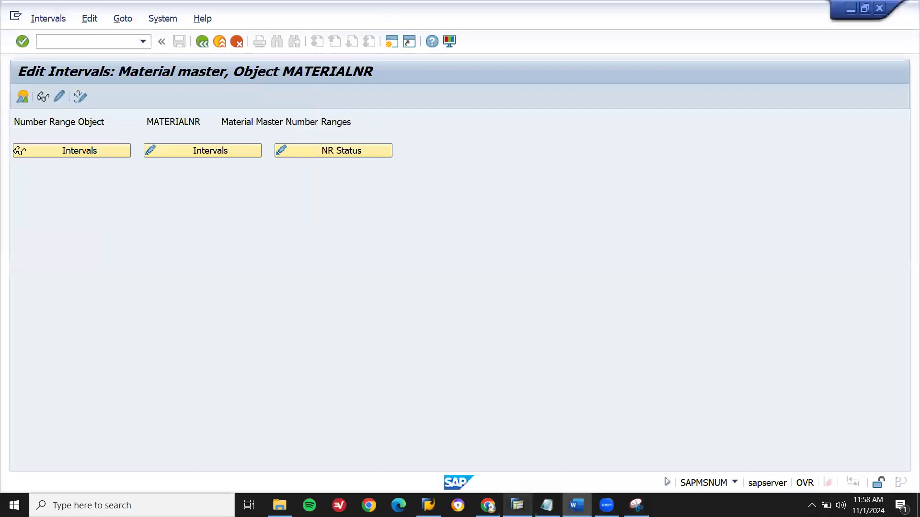
{"action": "left_click", "coordinate": [60, 97]}
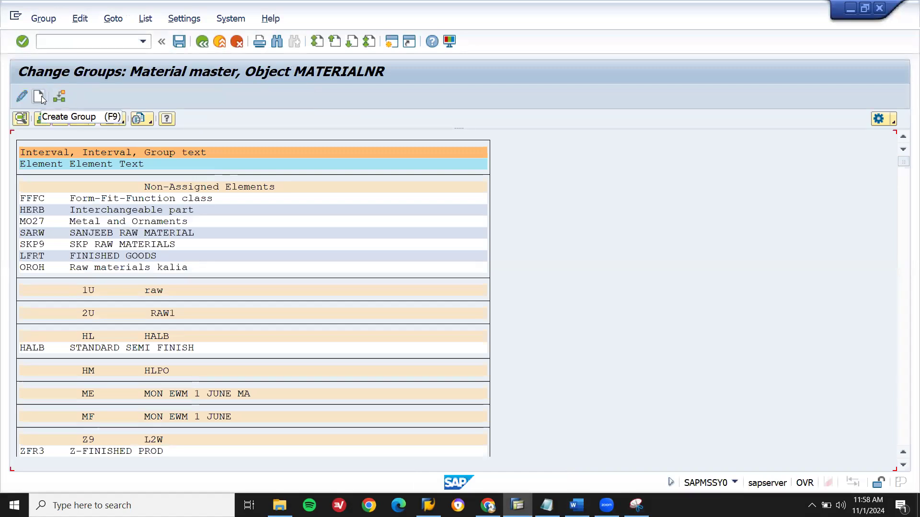
{"action": "left_click", "coordinate": [637, 506]}
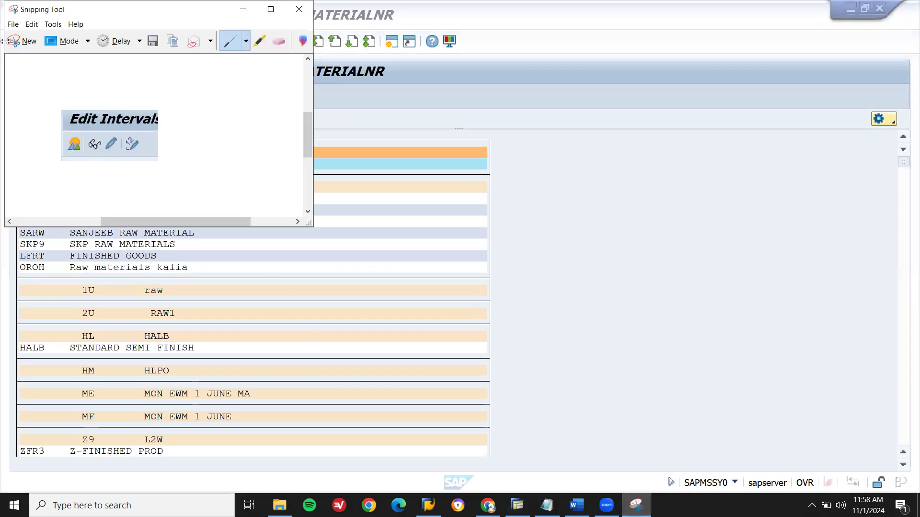
{"action": "left_click", "coordinate": [22, 41]}
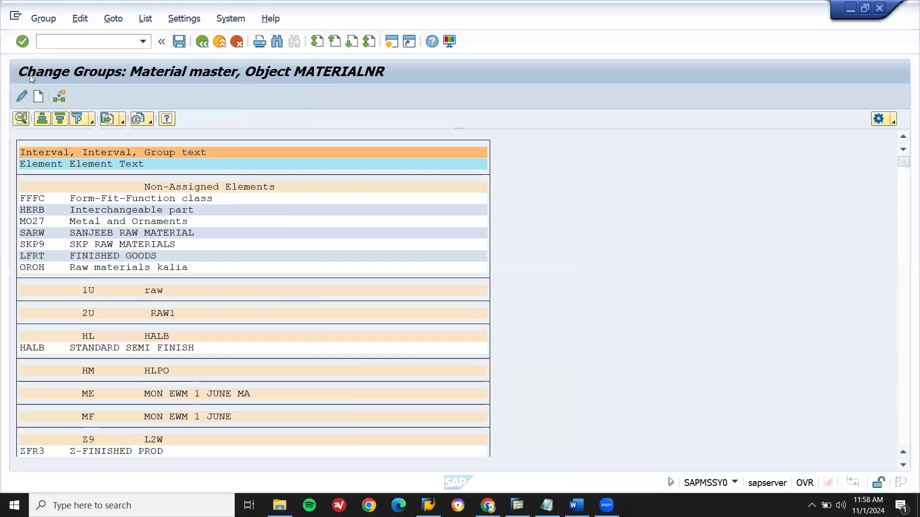
{"action": "left_click_drag", "start_coordinate": [13, 80], "coordinate": [86, 110]}
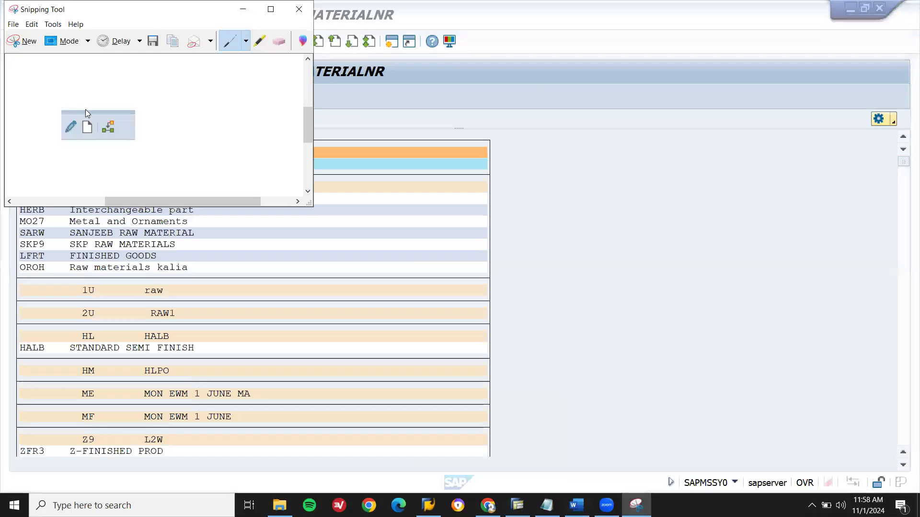
{"action": "key", "text": "ctrl+s"}
{"action": "key", "text": "Return"}
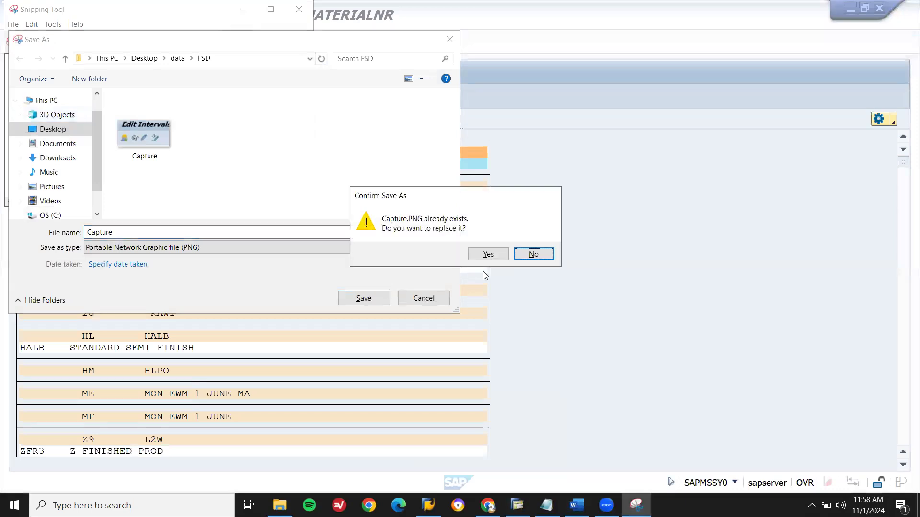
{"action": "left_click", "coordinate": [487, 255]}
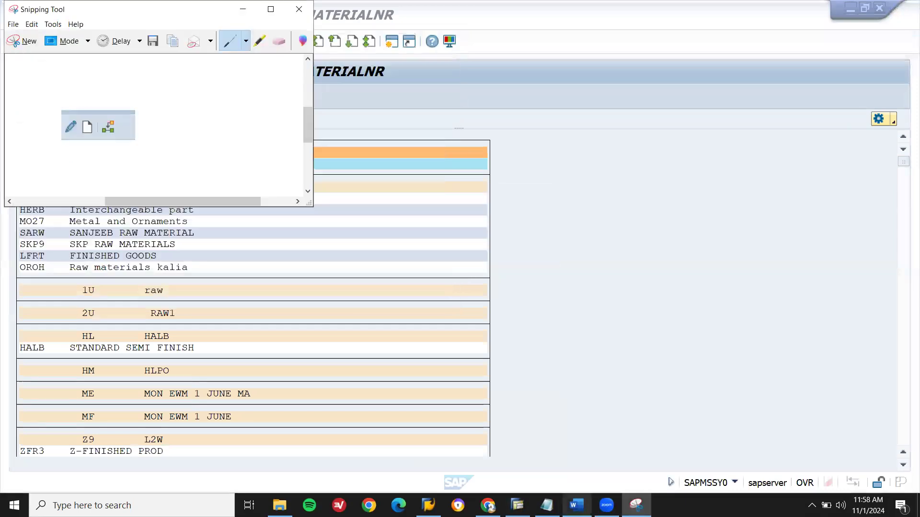
Switch to the Word document and add the line "Click to Create Group:" below the second screenshot
{"action": "mouse_move", "coordinate": [576, 505]}
{"action": "left_click", "coordinate": [582, 448]}
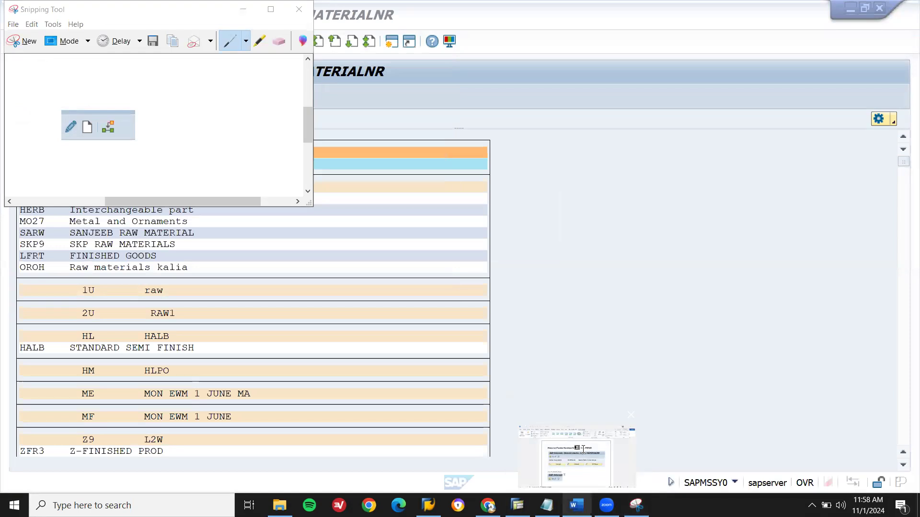
{"action": "left_click", "coordinate": [583, 449]}
{"action": "type", "text": "Click to Cr"}
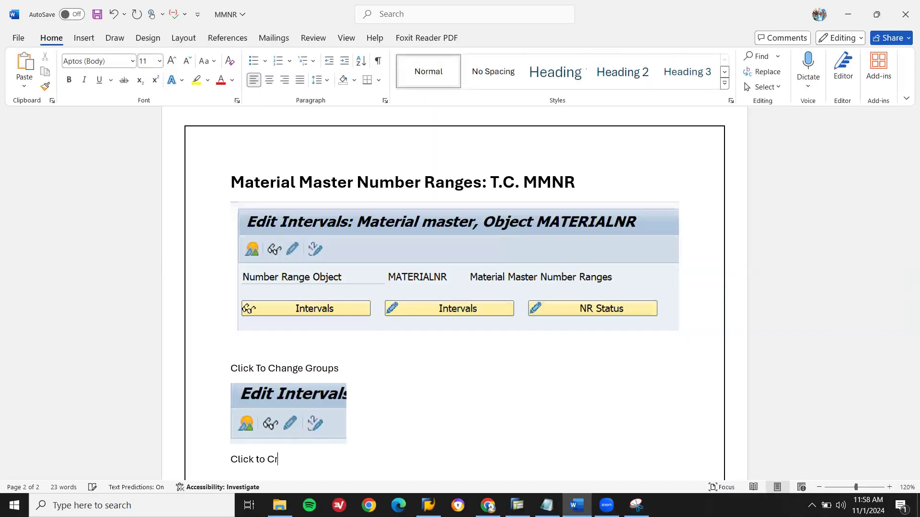
{"action": "type", "text": "eate Group:"}
{"action": "key", "text": "Return"}
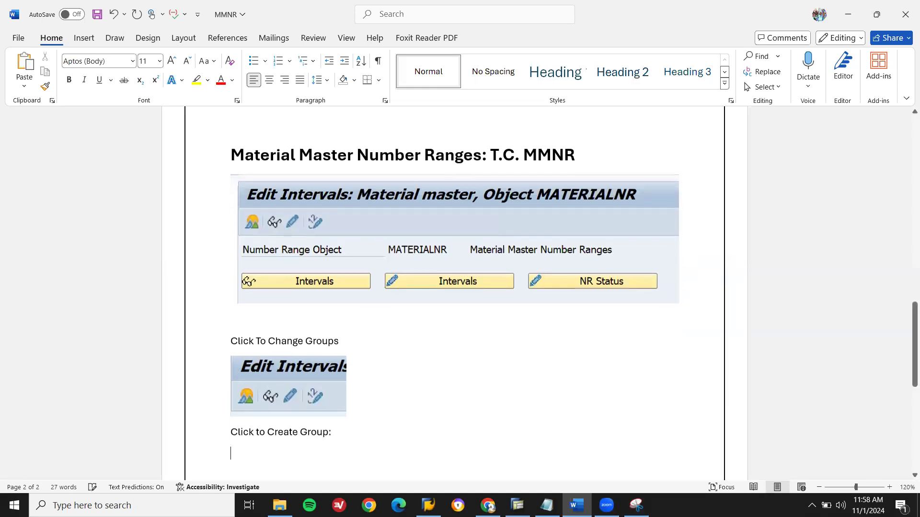
Insert the updated Capture picture from the FSD folder below the line "Click to Create Group:"
{"action": "left_click", "coordinate": [84, 37]}
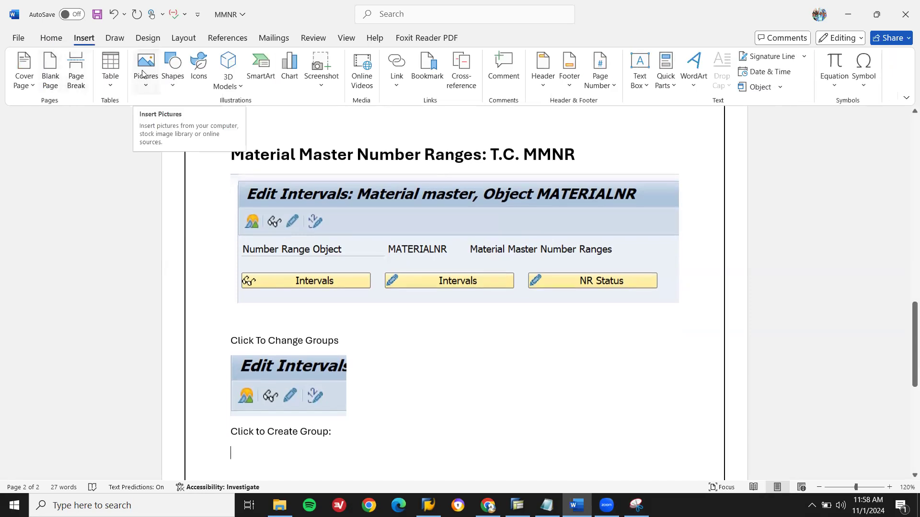
{"action": "left_click", "coordinate": [144, 79]}
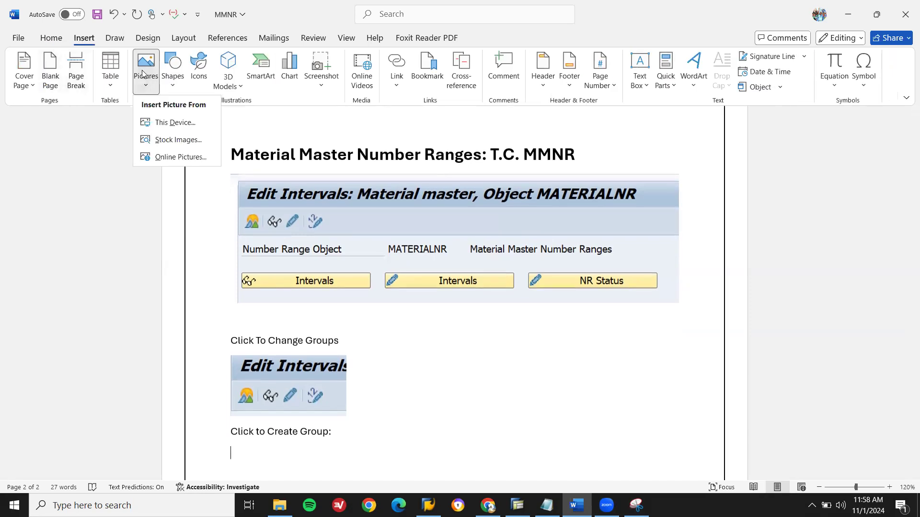
{"action": "left_click", "coordinate": [171, 123]}
{"action": "double_click", "coordinate": [152, 117]}
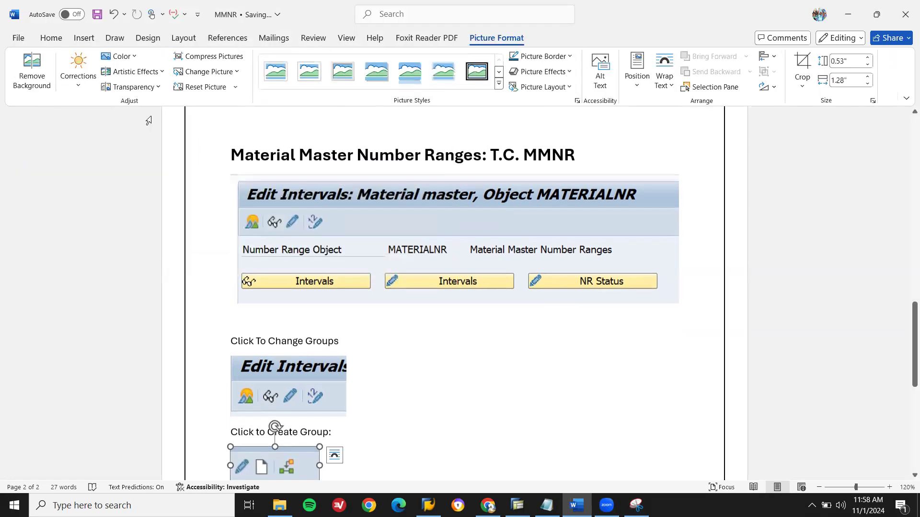
Switch to SAP and start creating a new group from the Change Groups screen
{"action": "key", "text": "alt+Tab"}
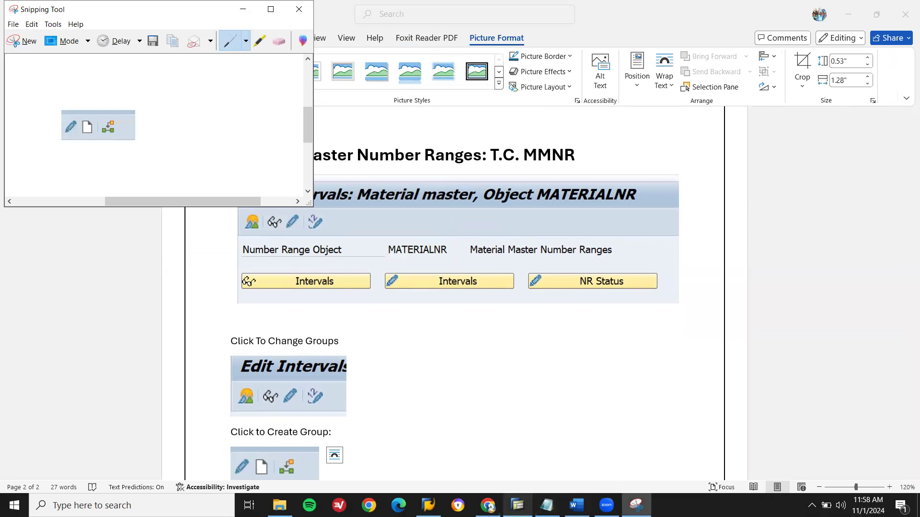
{"action": "mouse_move", "coordinate": [517, 505]}
{"action": "left_click", "coordinate": [519, 472]}
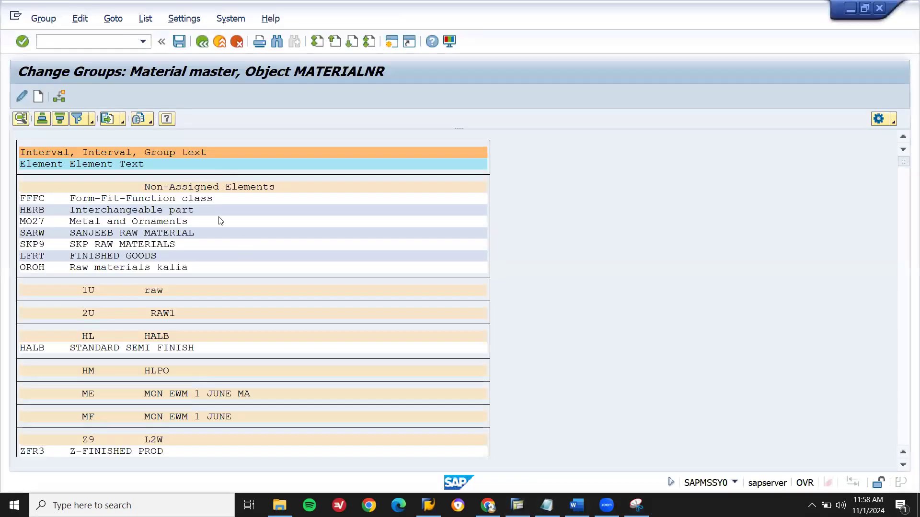
{"action": "left_click", "coordinate": [39, 96]}
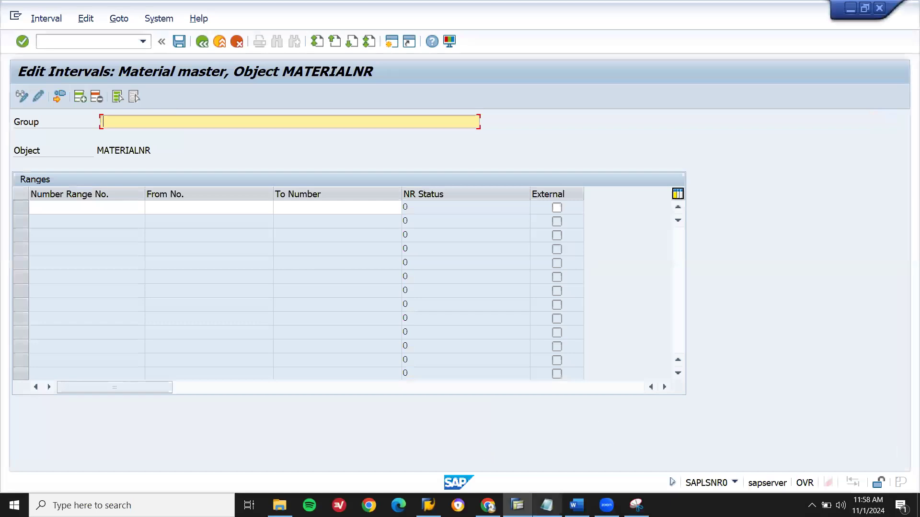
Switch to Notepad and copy both number range lines, 92 and 90
{"action": "left_click", "coordinate": [547, 506]}
{"action": "left_click", "coordinate": [184, 127]}
{"action": "key", "text": "shift+Down"}
{"action": "key", "text": "shift+End"}
{"action": "key", "text": "ctrl+c"}
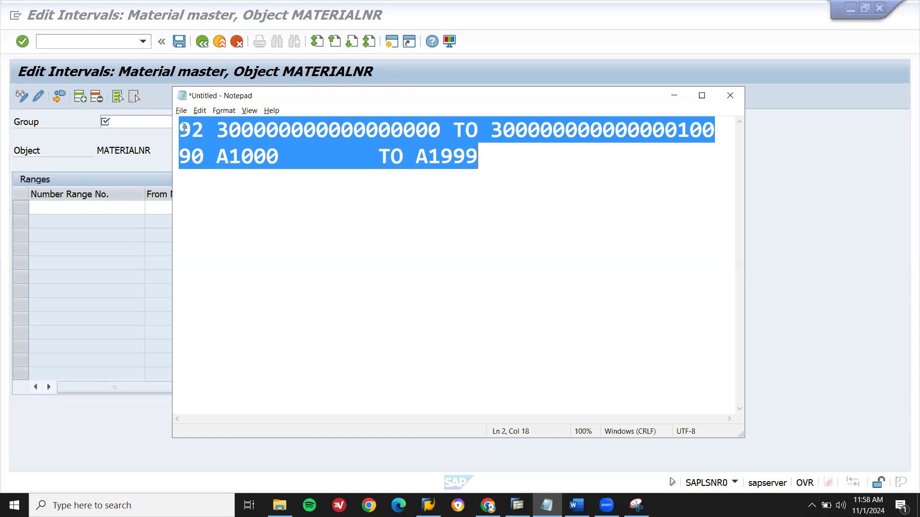
Return to the Word document, add the line "Number Ranges:" below the last picture, and paste the copied ranges under it
{"action": "left_click", "coordinate": [576, 505]}
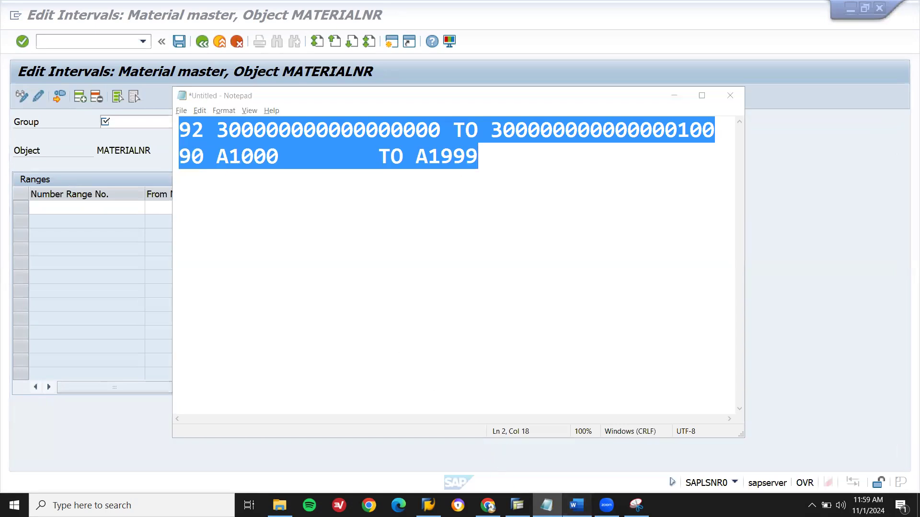
{"action": "left_click", "coordinate": [521, 475]}
{"action": "key", "text": "Return"}
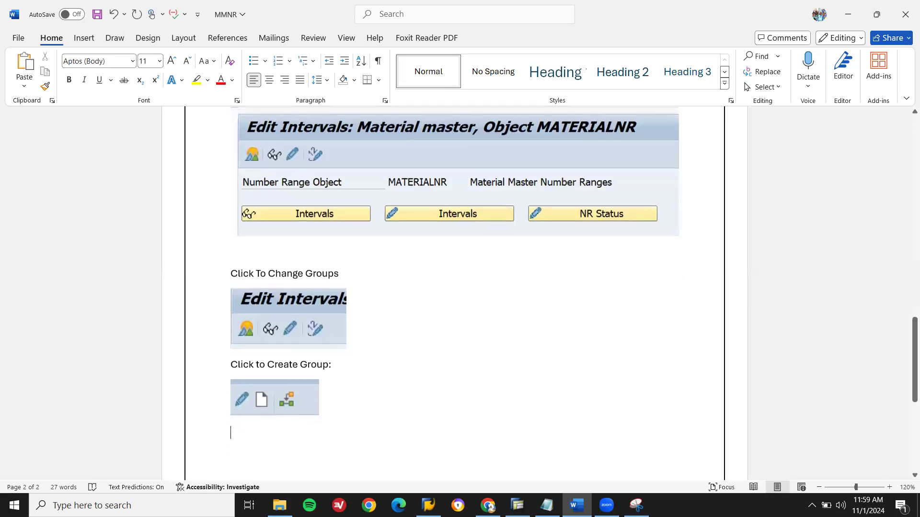
{"action": "type", "text": "Number "}
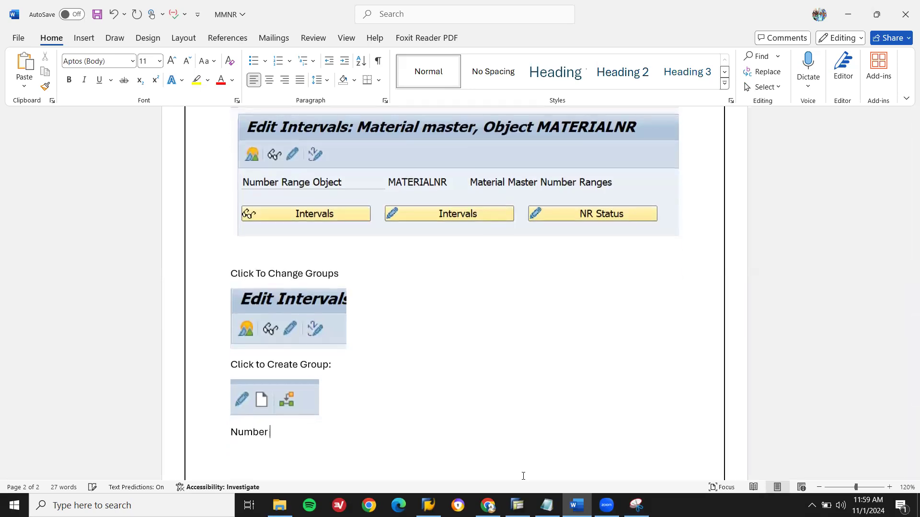
{"action": "type", "text": "Rnages:"}
{"action": "key", "text": "Return"}
{"action": "left_click", "coordinate": [283, 432]}
{"action": "key", "text": "BackSpace"}
{"action": "type", "text": "n"}
{"action": "left_click", "coordinate": [307, 432]}
{"action": "key", "text": "ctrl+v"}
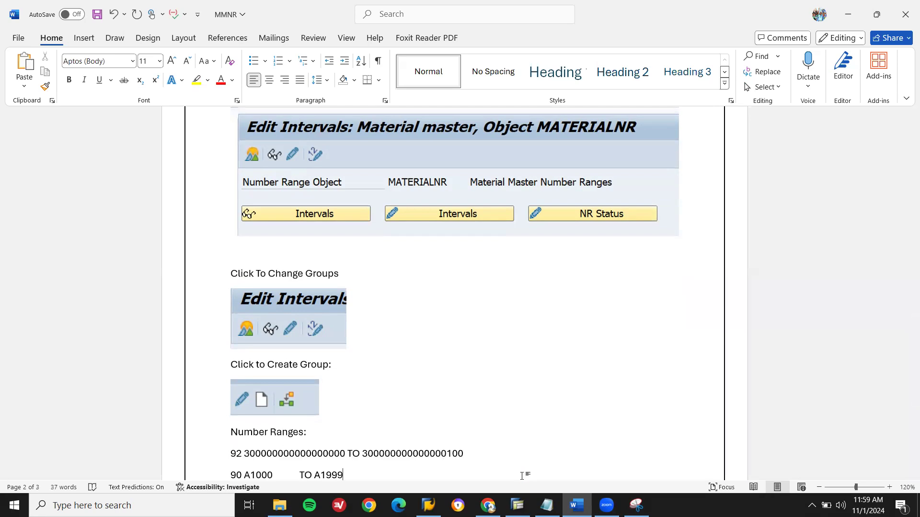
Mark range 92 as "-- Internal" and range 90 as "–External", and save the document
{"action": "key", "text": "Up"}
{"action": "key", "text": "End"}
{"action": "type", "text": "-- Internal"}
{"action": "key", "text": "Down"}
{"action": "type", "text": "--External"}
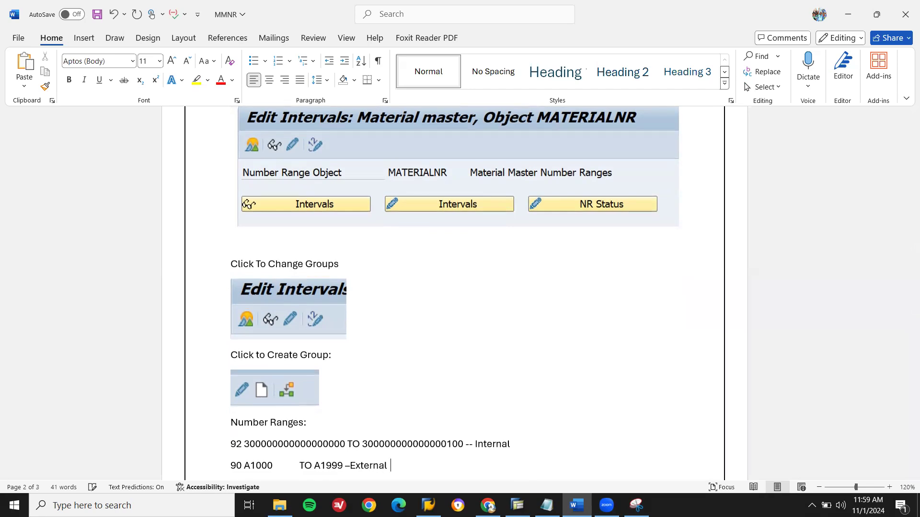
{"action": "key", "text": "ctrl+s"}
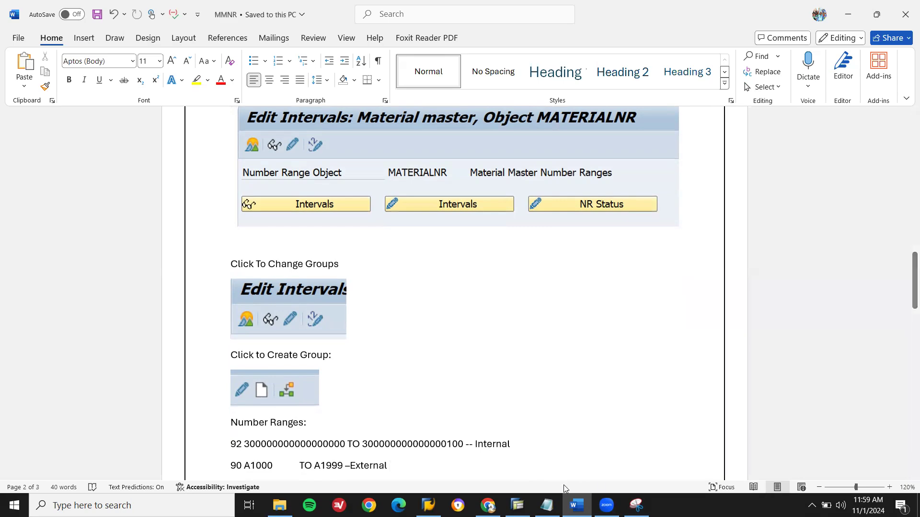
Switch to SAP and name the new group "Number Ranges Tex Steels"
{"action": "left_click", "coordinate": [517, 505]}
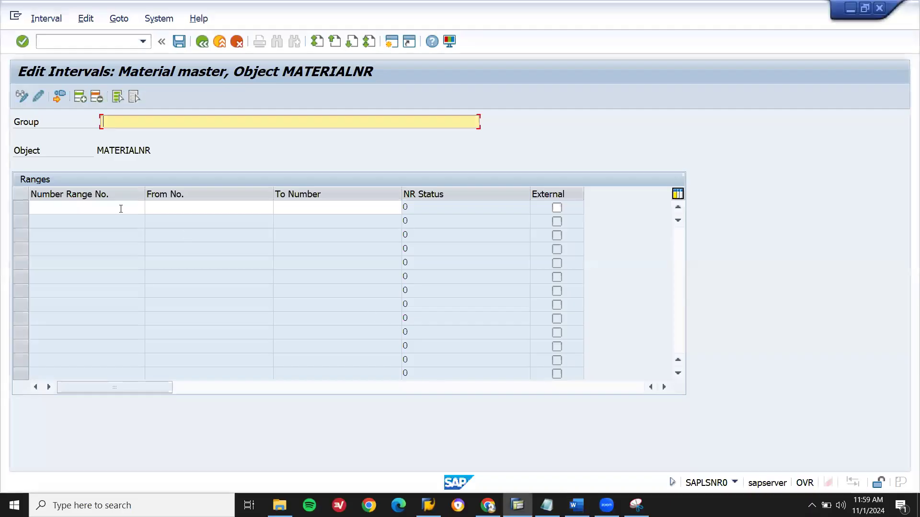
{"action": "type", "text": "Number Ranges Tex Steels"}
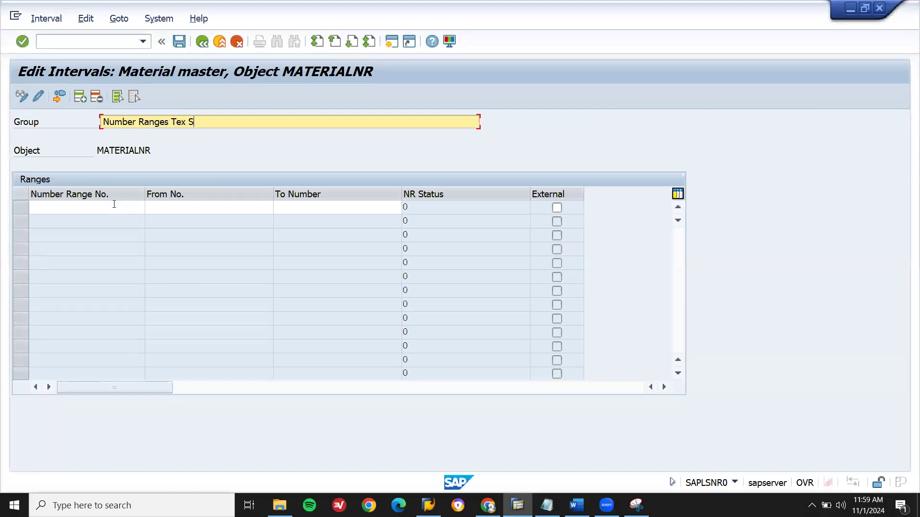
{"action": "left_click", "coordinate": [83, 207]}
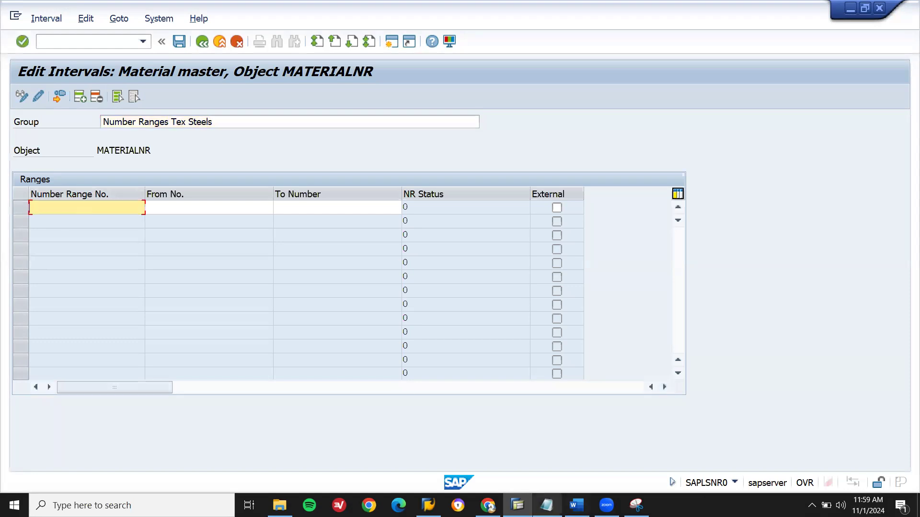
Enter 92 as the number range number in the first row of the Ranges table
{"action": "left_click", "coordinate": [547, 505]}
{"action": "left_click", "coordinate": [547, 505]}
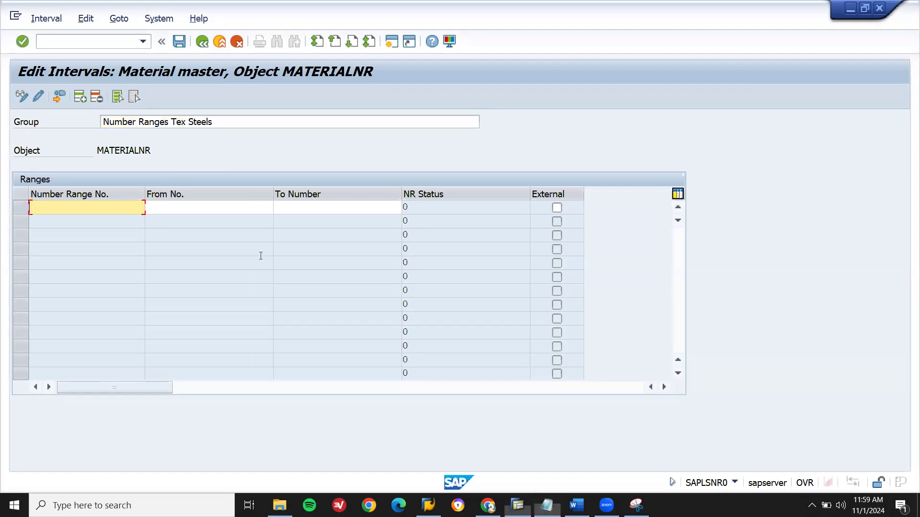
{"action": "key", "text": "alt+i"}
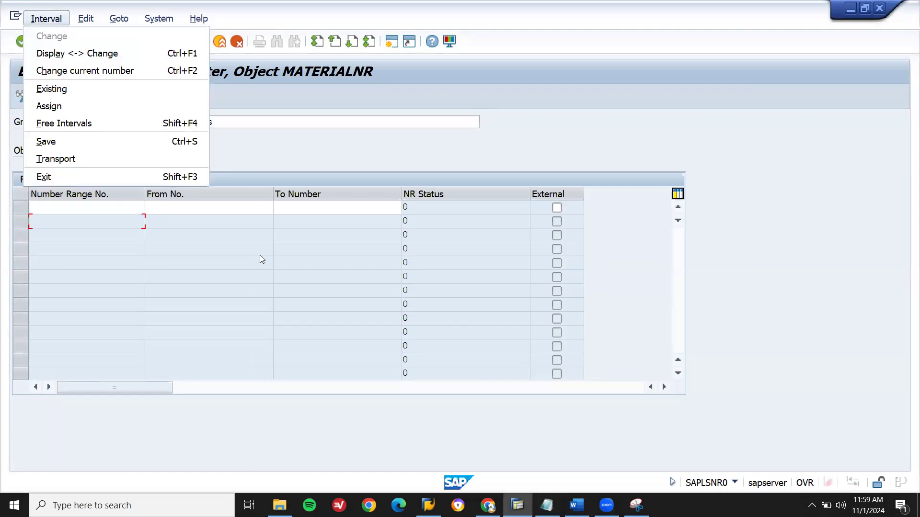
{"action": "left_click", "coordinate": [88, 205]}
{"action": "type", "text": "92"}
{"action": "key", "text": "alt+Tab"}
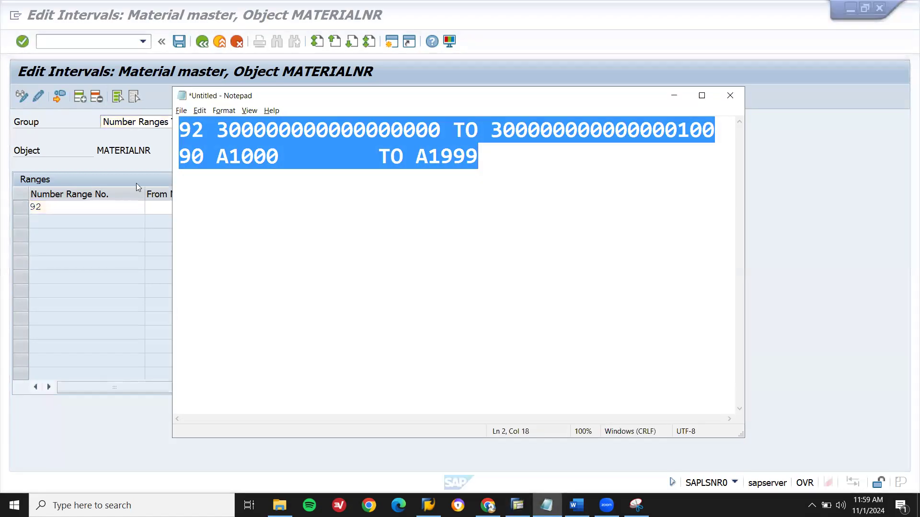
{"action": "double_click", "coordinate": [315, 124]}
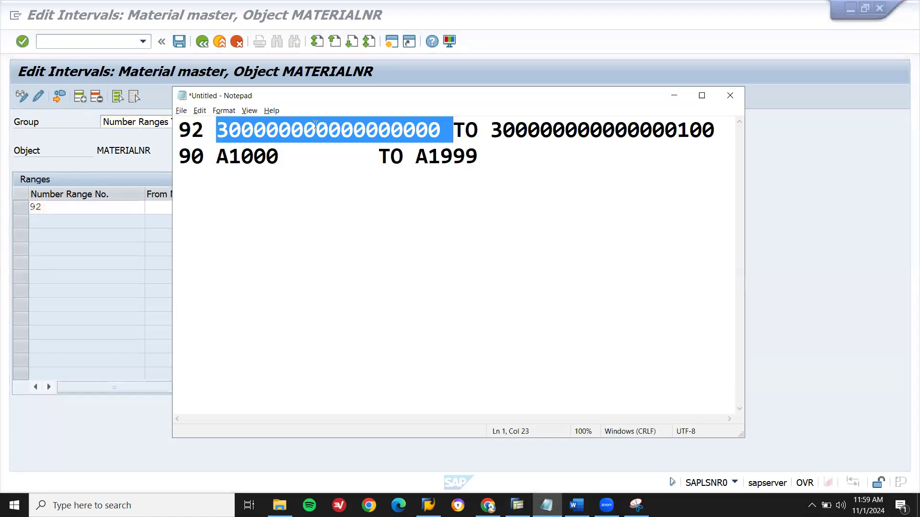
{"action": "key", "text": "alt+Tab"}
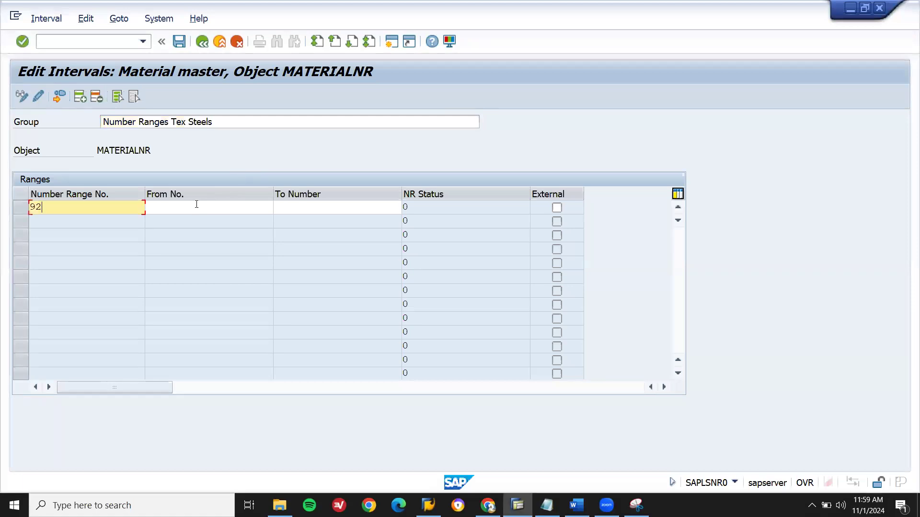
{"action": "left_click", "coordinate": [196, 205]}
{"action": "key", "text": "ctrl+v"}
{"action": "key", "text": "Tab"}
{"action": "key", "text": "ctrl+v"}
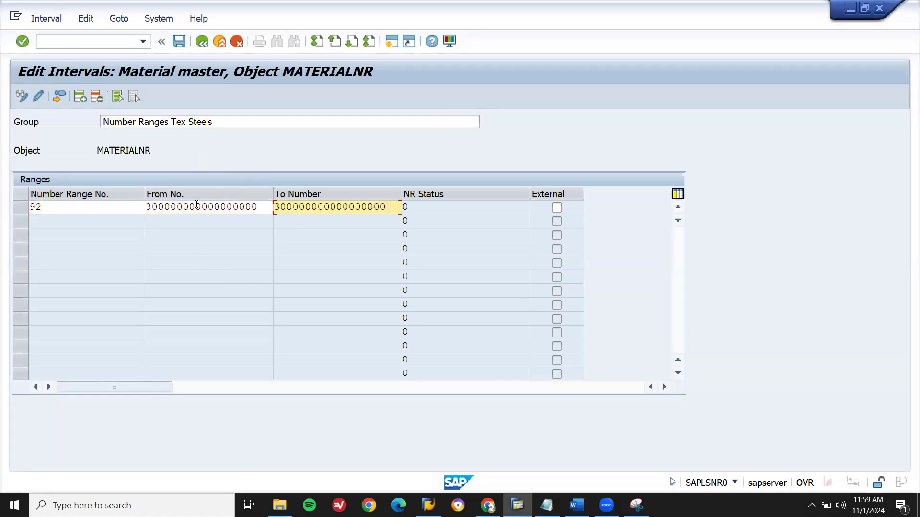
{"action": "type", "text": "199"}
{"action": "key", "text": "Return"}
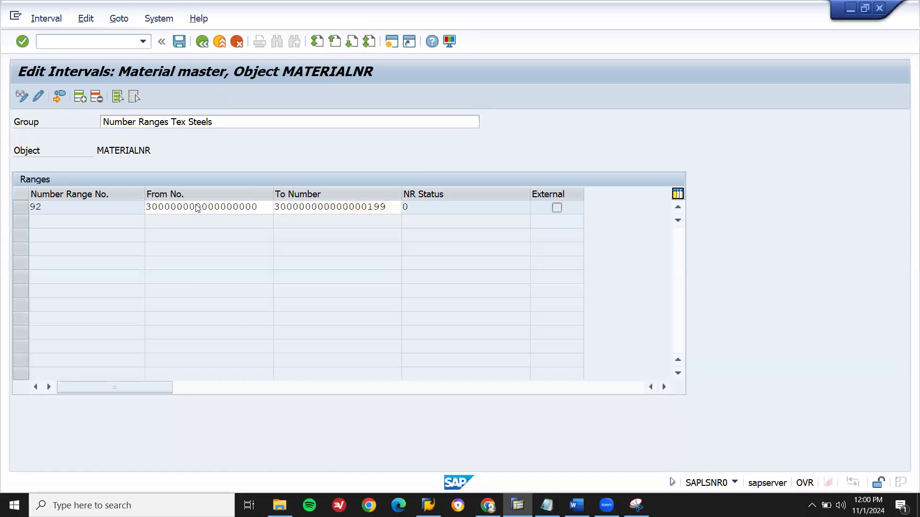
Insert a second interval 90 as external, with From No. A1000 copied from Notepad and To Number A1999
{"action": "left_click", "coordinate": [80, 97]}
{"action": "type", "text": "90"}
{"action": "key", "text": "Tab"}
{"action": "key", "text": "alt+Tab"}
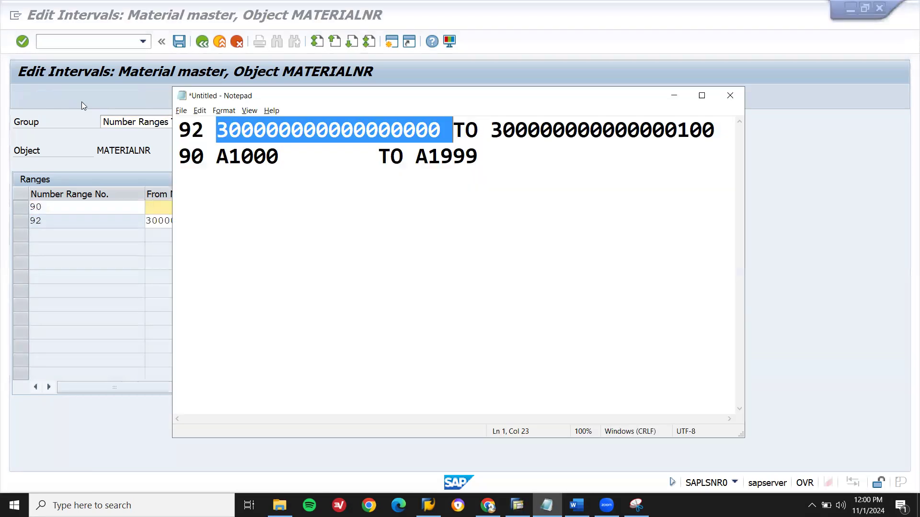
{"action": "double_click", "coordinate": [236, 156]}
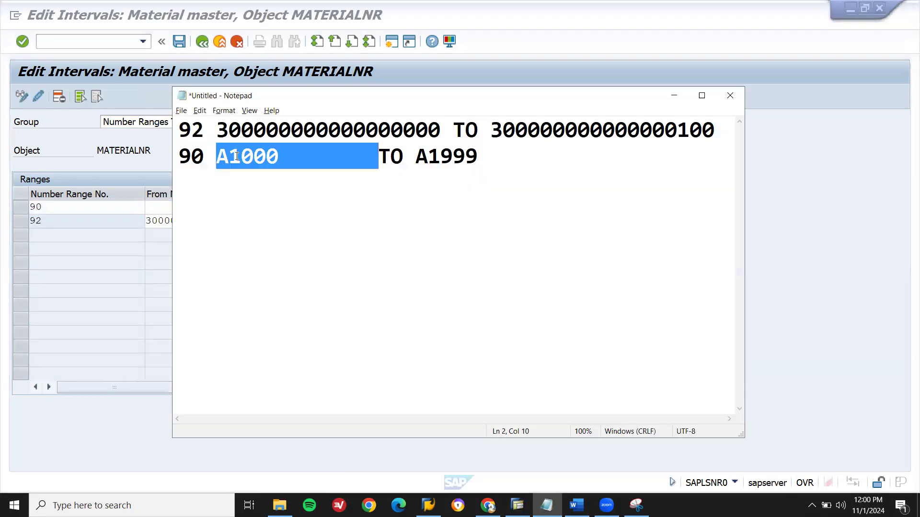
{"action": "key", "text": "ctrl+c"}
{"action": "key", "text": "alt+Tab"}
{"action": "key", "text": "ctrl+v"}
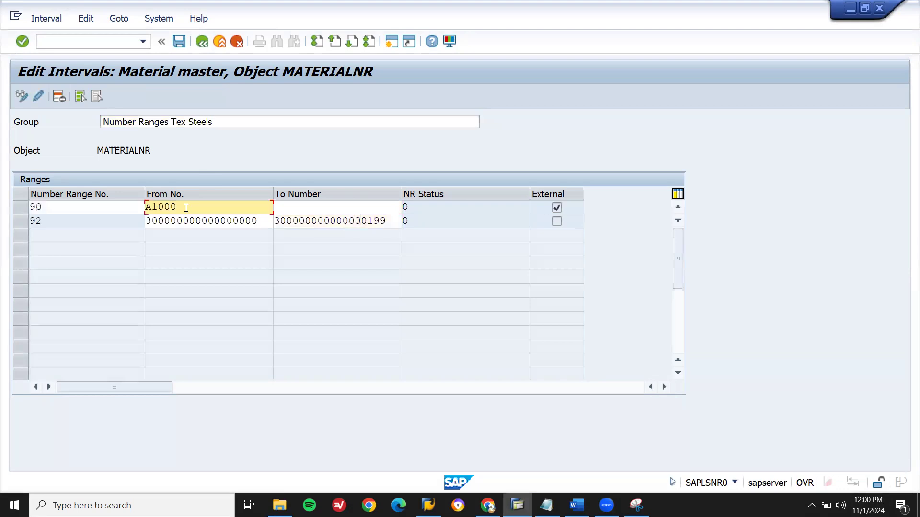
{"action": "left_click", "coordinate": [308, 206]}
{"action": "type", "text": "a1"}
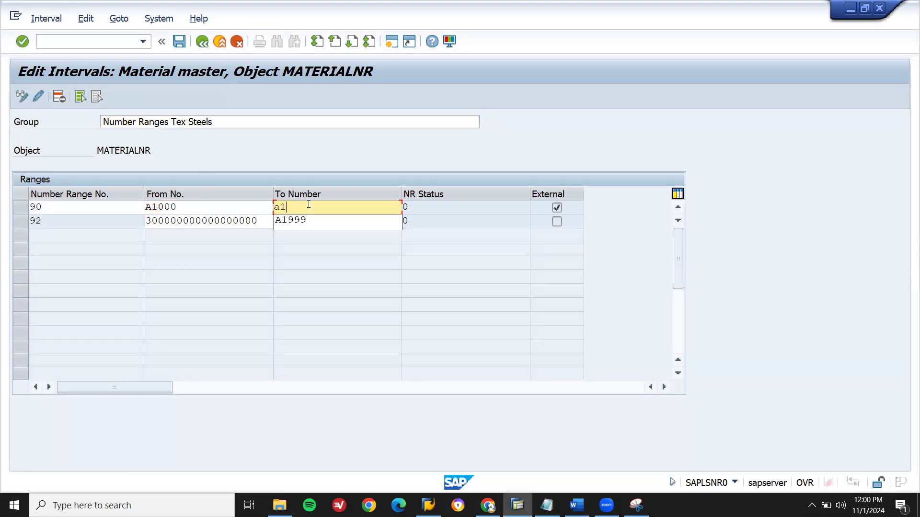
{"action": "type", "text": "999"}
{"action": "key", "text": "Return"}
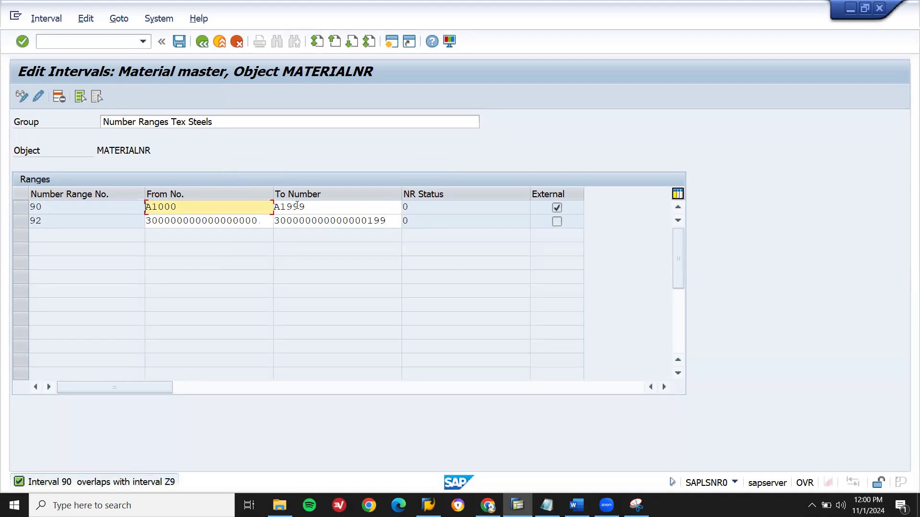
Try the prefix B and then C on both the From No. and To Number of interval 90
{"action": "type", "text": "b"}
{"action": "key", "text": "Tab"}
{"action": "type", "text": "b"}
{"action": "key", "text": "Return"}
{"action": "type", "text": "c"}
{"action": "key", "text": "Tab"}
{"action": "type", "text": "c"}
{"action": "key", "text": "Return"}
Change interval 90 to run from C11000 to C19990 and validate it
{"action": "left_click", "coordinate": [187, 207]}
{"action": "type", "text": "1"}
{"action": "key", "text": "Tab"}
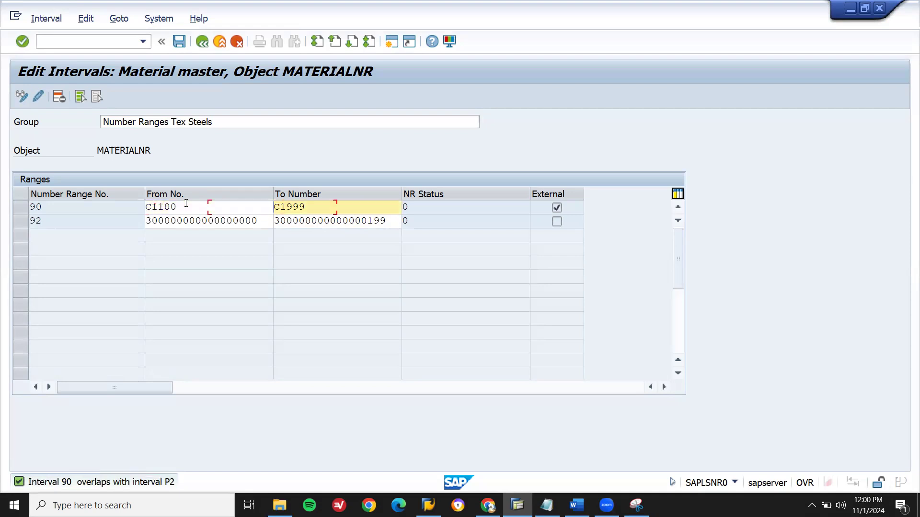
{"action": "key", "text": "Return"}
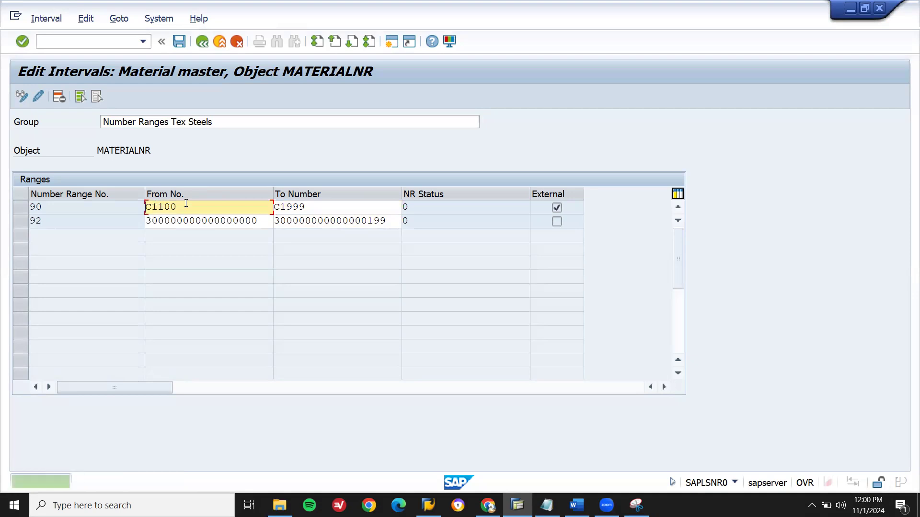
{"action": "key", "text": "Tab"}
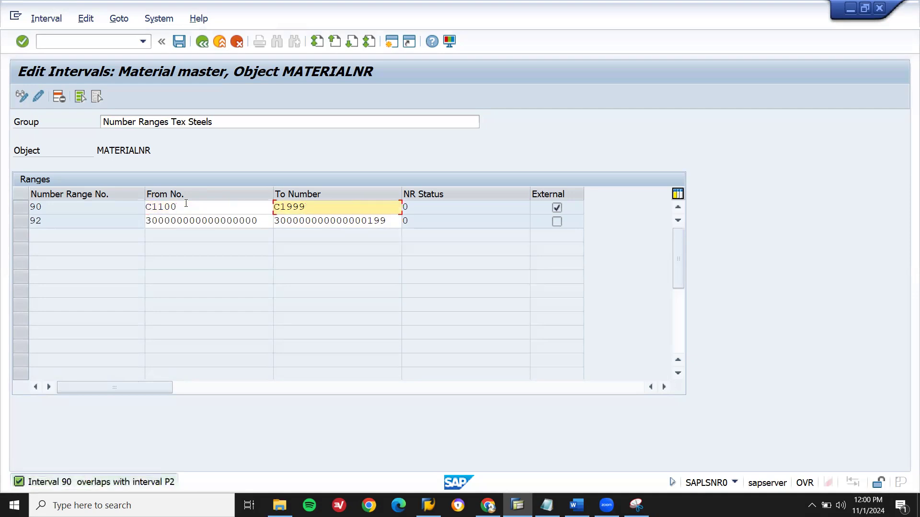
{"action": "type", "text": "0"}
{"action": "left_click", "coordinate": [182, 208]}
{"action": "type", "text": "0"}
{"action": "key", "text": "Return"}
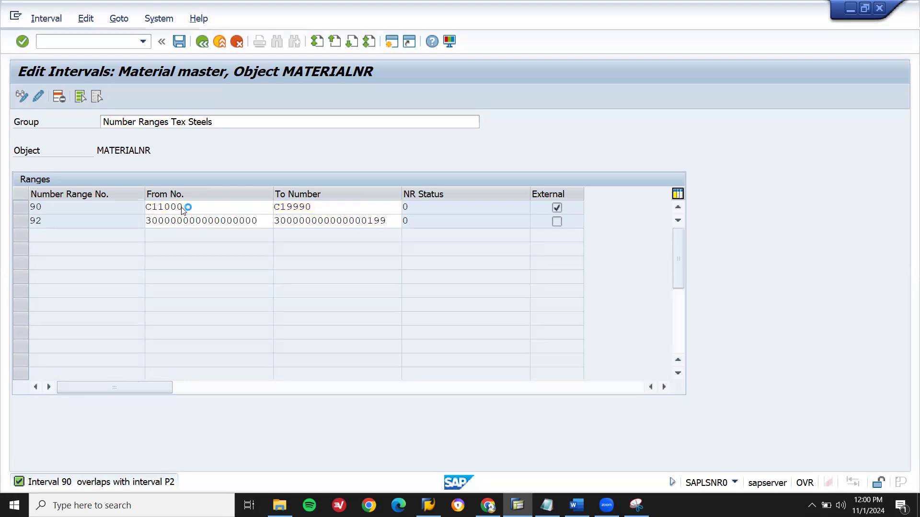
{"action": "key", "text": "Return"}
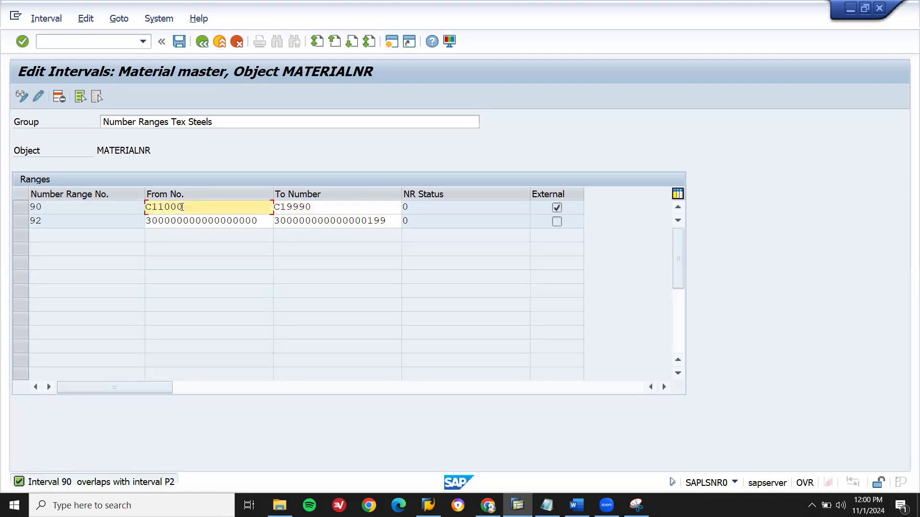
Change the prefix of interval 90 to Z, making it Z11000 to Z19990, and validate it
{"action": "type", "text": "Z"}
{"action": "key", "text": "Tab"}
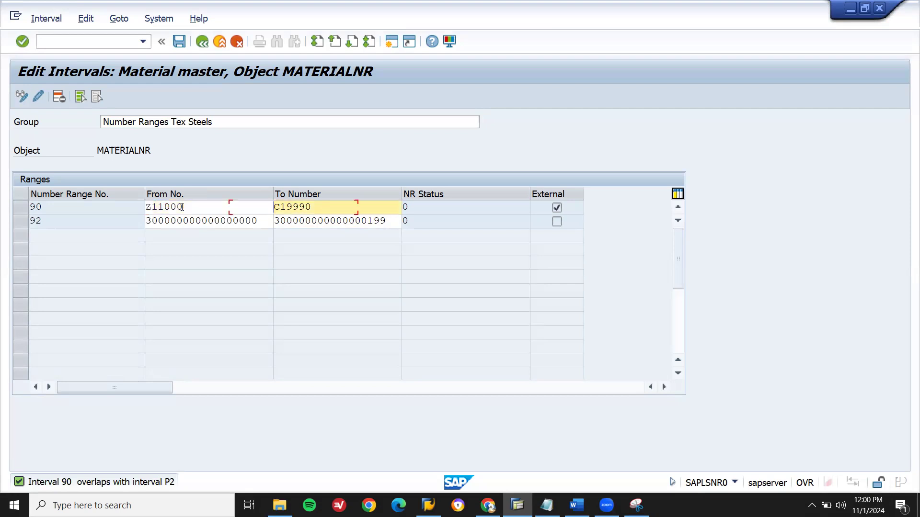
{"action": "type", "text": "Z"}
{"action": "key", "text": "Return"}
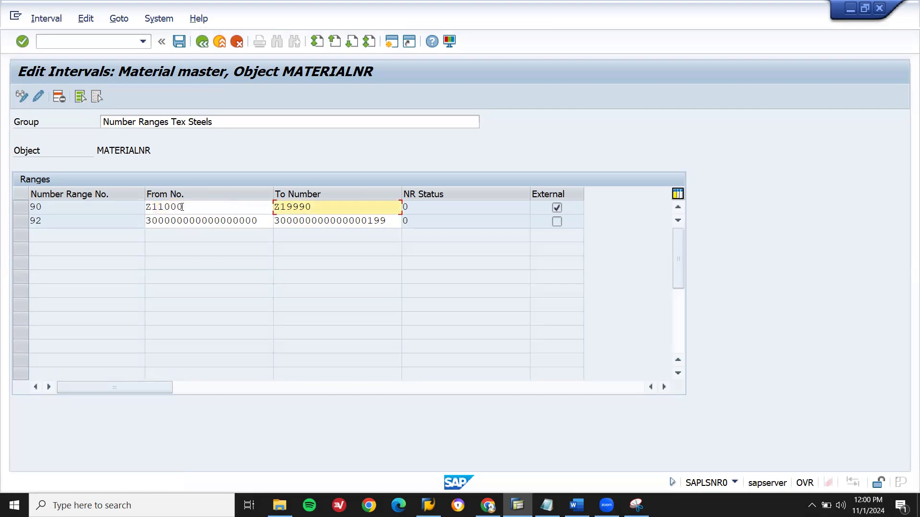
Copy the From No. Z11000 of interval 90 and replace A1000 with it in the Notepad file
{"action": "key", "text": "alt+Tab"}
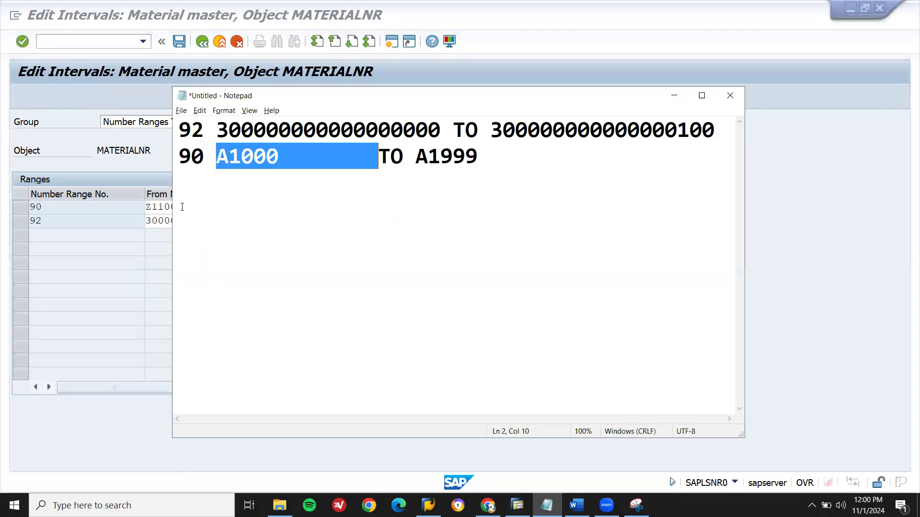
{"action": "key", "text": "alt+Tab"}
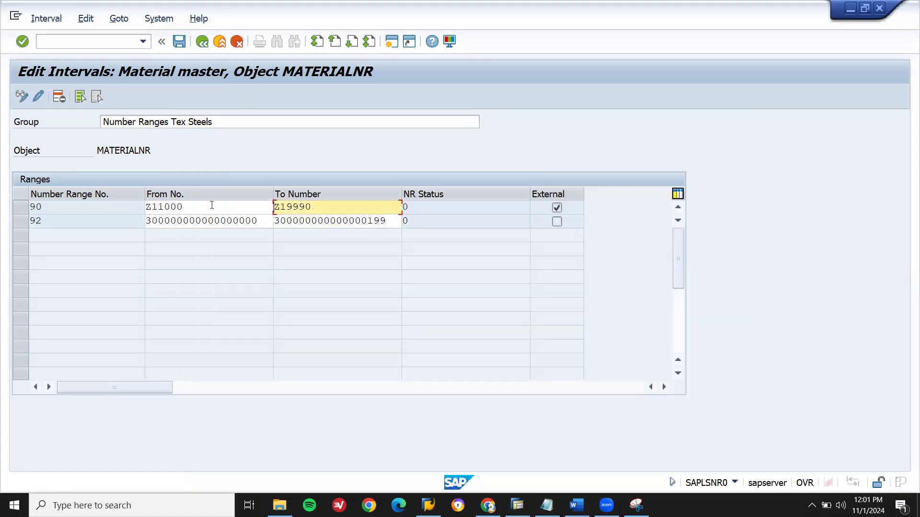
{"action": "left_click", "coordinate": [212, 206]}
{"action": "double_click", "coordinate": [211, 205]}
{"action": "left_click", "coordinate": [212, 205]}
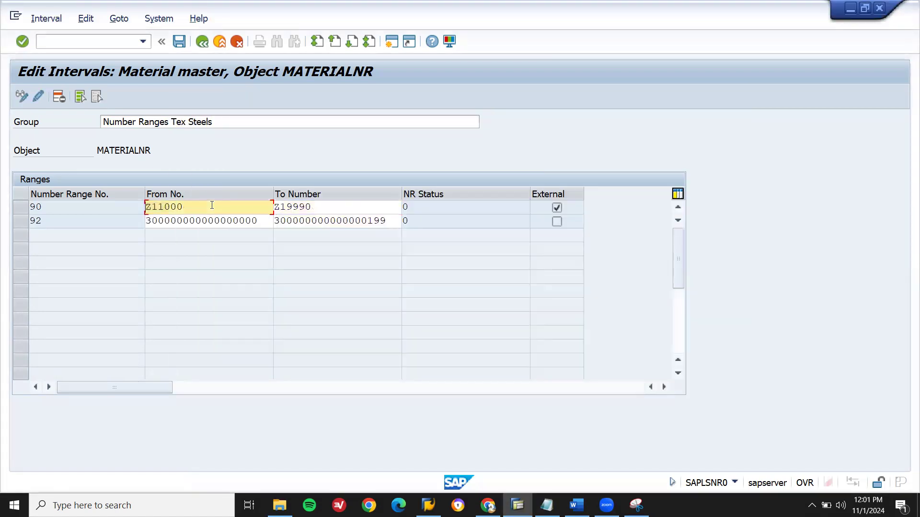
{"action": "key", "text": "alt+Tab"}
{"action": "key", "text": "ctrl+v"}
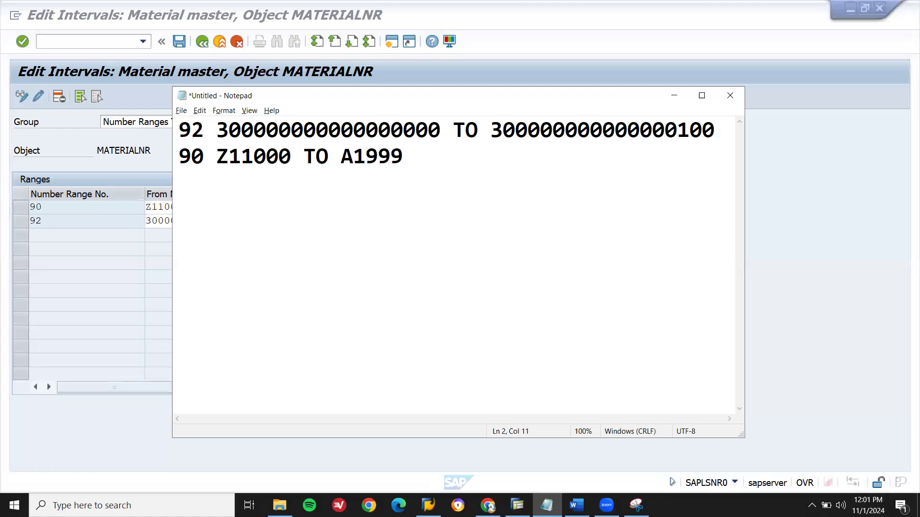
Copy the To Number Z19990 of interval 90 from SAP and replace A1999 with it in Notepad
{"action": "key", "text": "alt+Tab"}
{"action": "left_click", "coordinate": [311, 206]}
{"action": "key", "text": "shift+Left"}
{"action": "key", "text": "shift+Left"}
{"action": "key", "text": "shift+Left"}
{"action": "key", "text": "shift+Left"}
{"action": "key", "text": "shift+Left"}
{"action": "key", "text": "Left"}
{"action": "key", "text": "alt+Tab"}
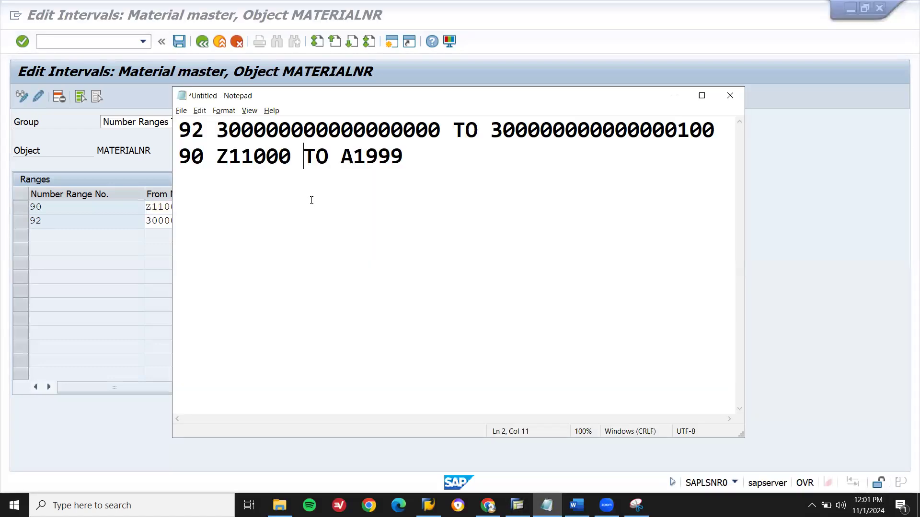
{"action": "double_click", "coordinate": [382, 152]}
{"action": "key", "text": "ctrl+v"}
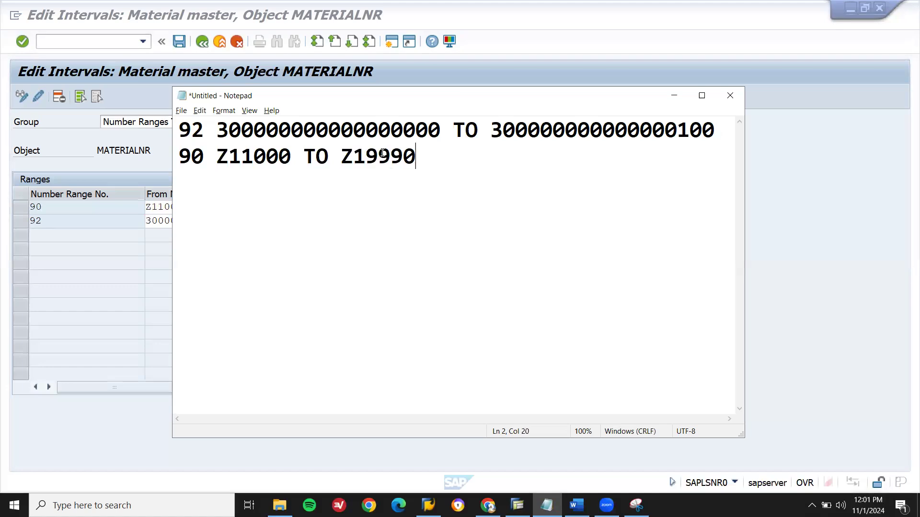
Switch back to SAP, save the intervals, accept the transport notice, and return to the group overview
{"action": "key", "text": "alt+Tab"}
{"action": "key", "text": "ctrl+s"}
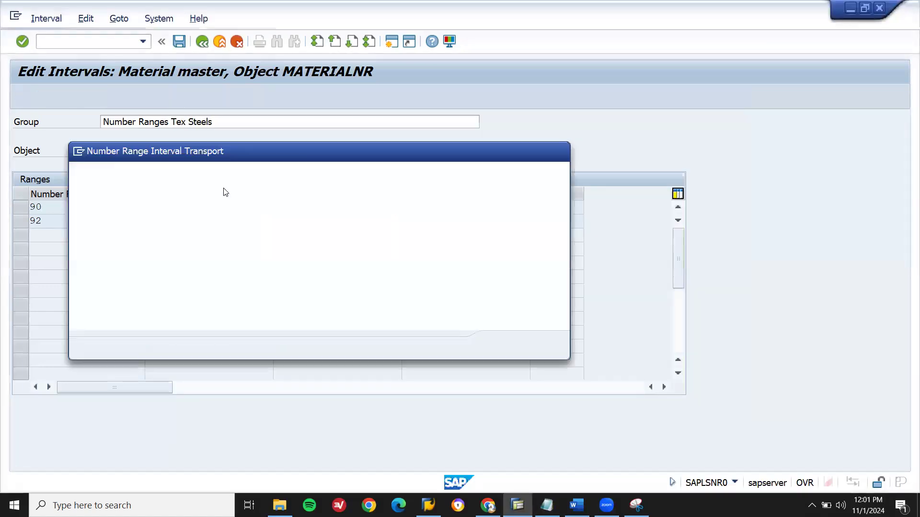
{"action": "key", "text": "Return"}
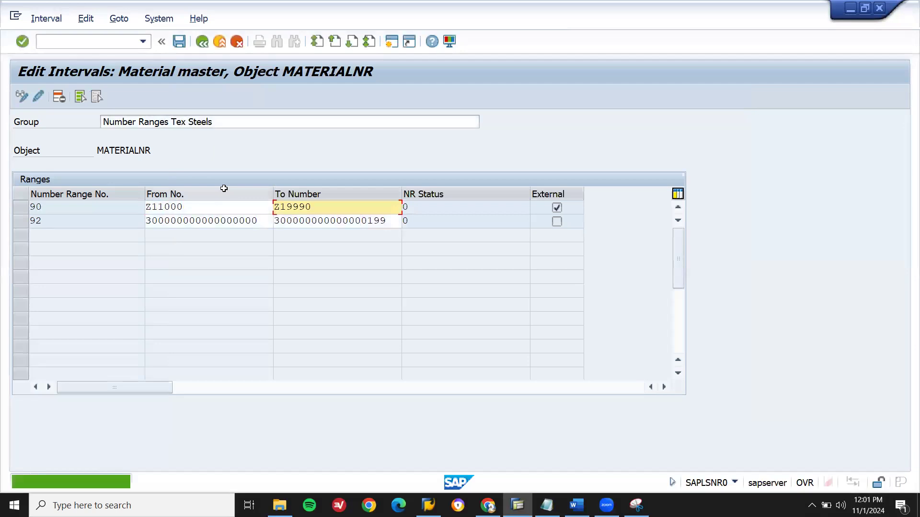
{"action": "left_click", "coordinate": [203, 46]}
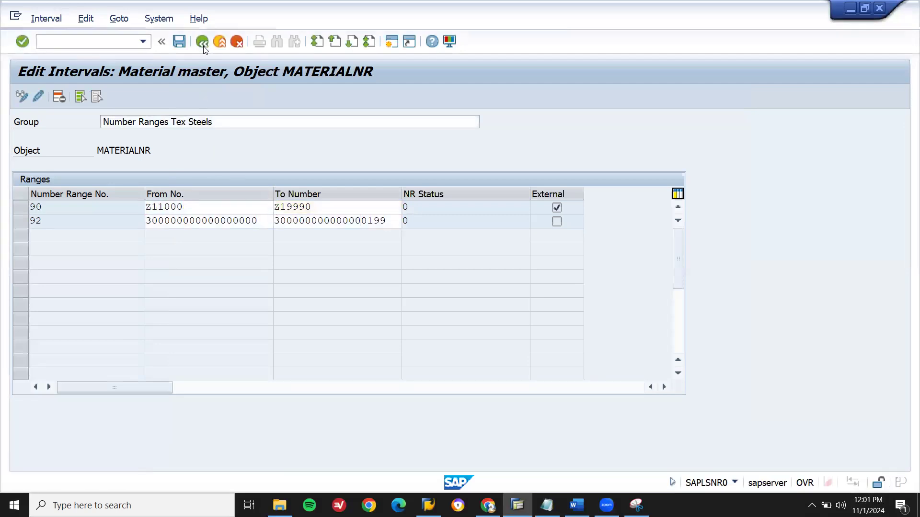
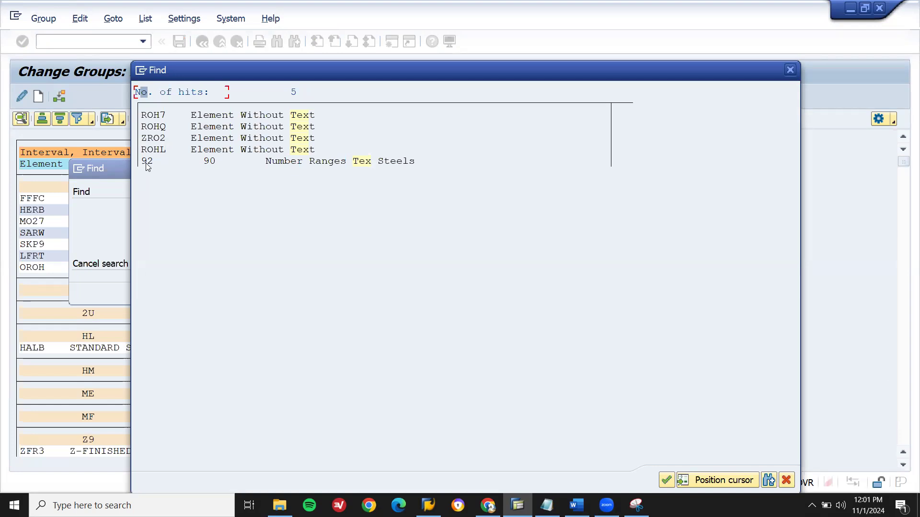
Choose the Number Ranges Tex Steels hit, close the search, and look through the group list for that group
{"action": "double_click", "coordinate": [146, 163]}
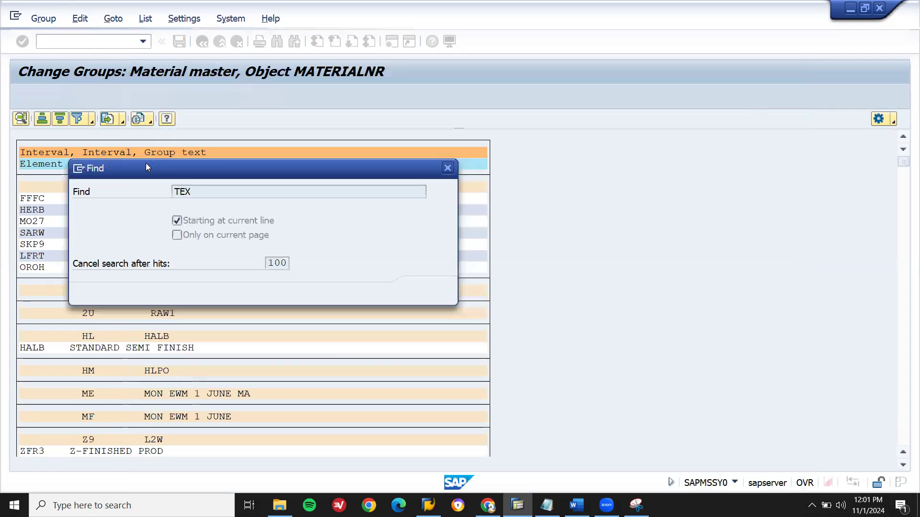
{"action": "left_click", "coordinate": [444, 291]}
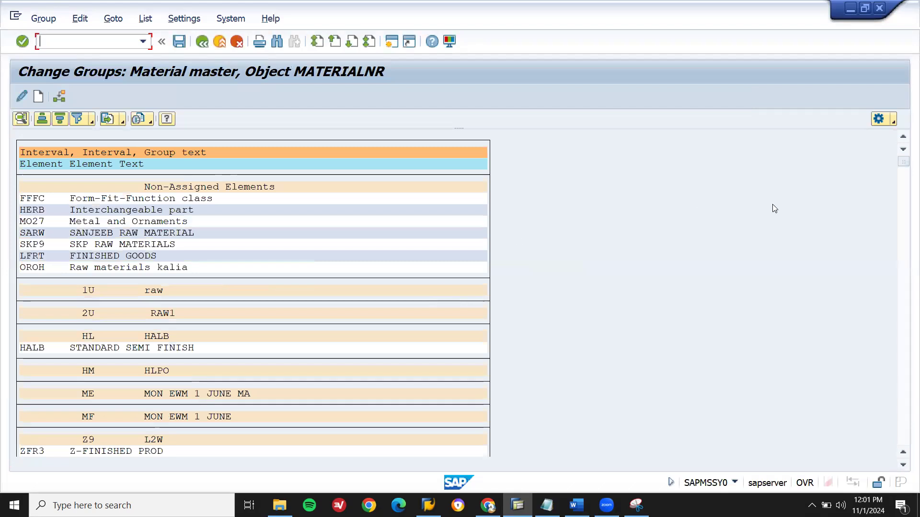
{"action": "left_click", "coordinate": [904, 466]}
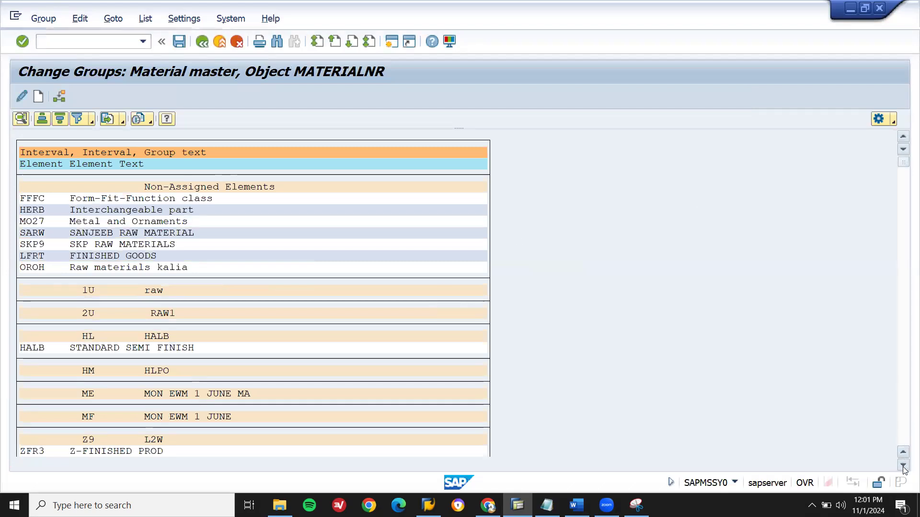
{"action": "left_click", "coordinate": [904, 466]}
{"action": "left_click", "coordinate": [903, 466]}
{"action": "left_click", "coordinate": [904, 465]}
{"action": "left_click", "coordinate": [903, 466]}
{"action": "left_click", "coordinate": [903, 466]}
{"action": "left_click", "coordinate": [904, 466]}
{"action": "left_click", "coordinate": [903, 466]}
{"action": "left_click", "coordinate": [903, 465]}
{"action": "left_click", "coordinate": [904, 466]}
{"action": "left_click", "coordinate": [903, 466]}
{"action": "left_click", "coordinate": [904, 466]}
{"action": "left_click", "coordinate": [903, 466]}
{"action": "left_click", "coordinate": [904, 465]}
{"action": "left_click", "coordinate": [904, 466]}
{"action": "left_click", "coordinate": [904, 466]}
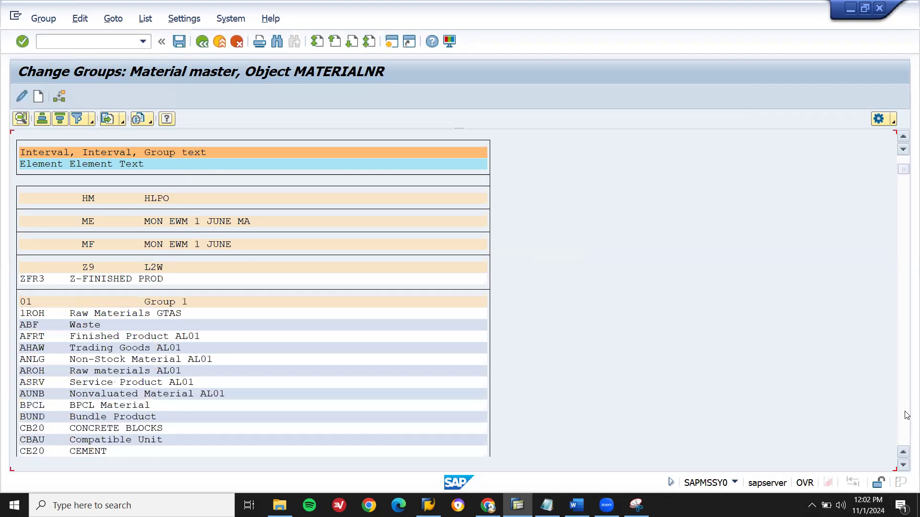
{"action": "left_click", "coordinate": [905, 412]}
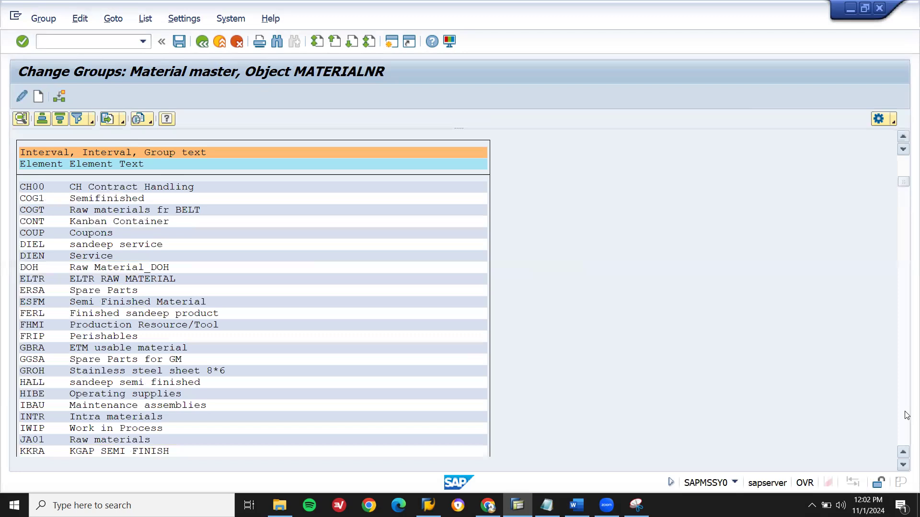
{"action": "left_click", "coordinate": [906, 412]}
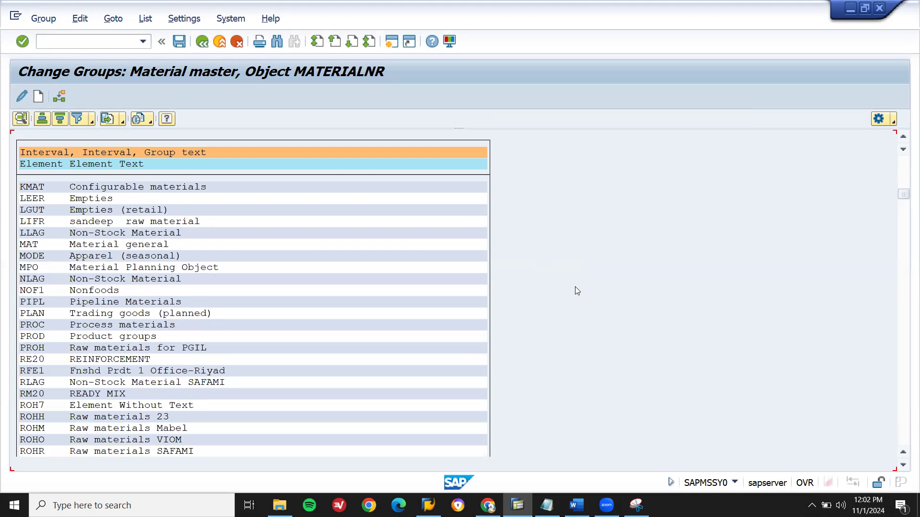
Search the group list for TEX, go to the Number Ranges Tex Steels group, and open its intervals for editing
{"action": "key", "text": "ctrl+f"}
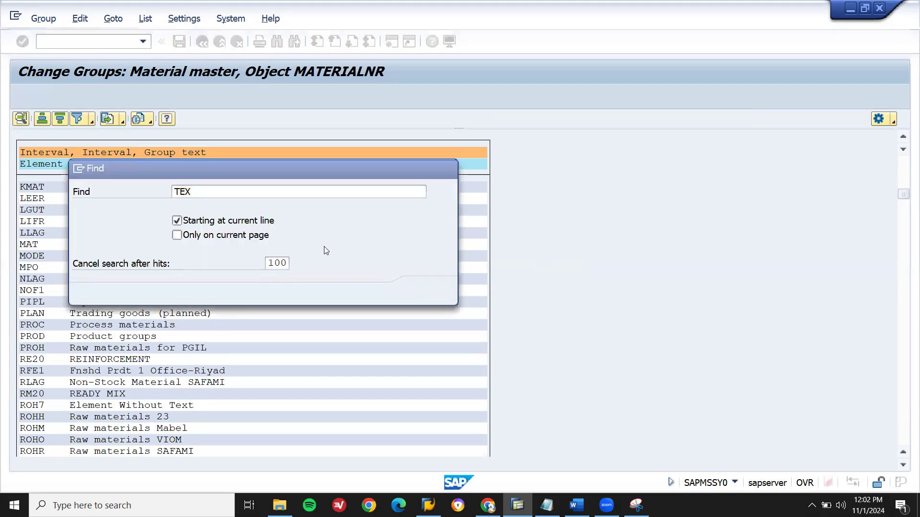
{"action": "key", "text": "Return"}
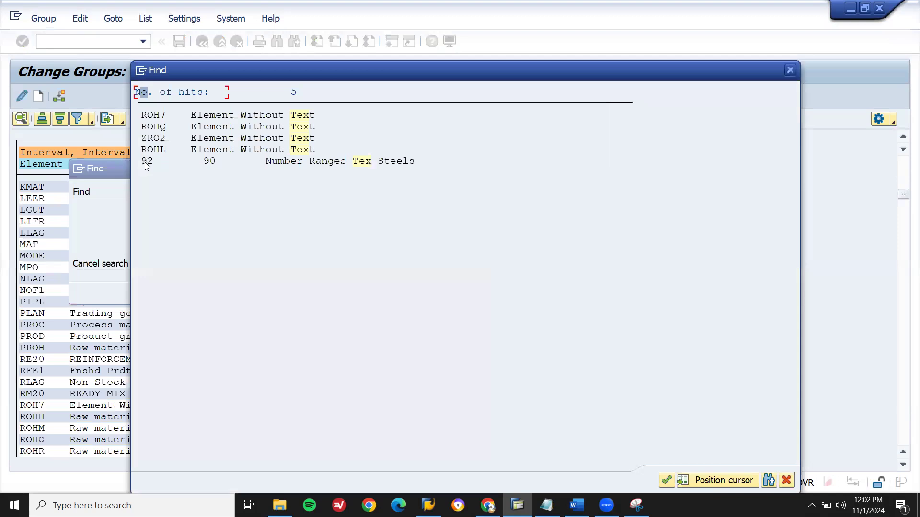
{"action": "double_click", "coordinate": [272, 161]}
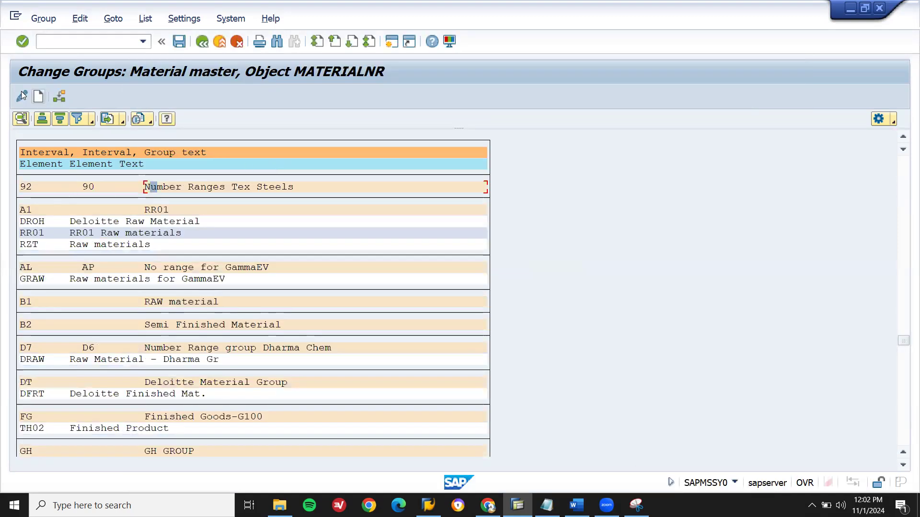
{"action": "left_click", "coordinate": [21, 95]}
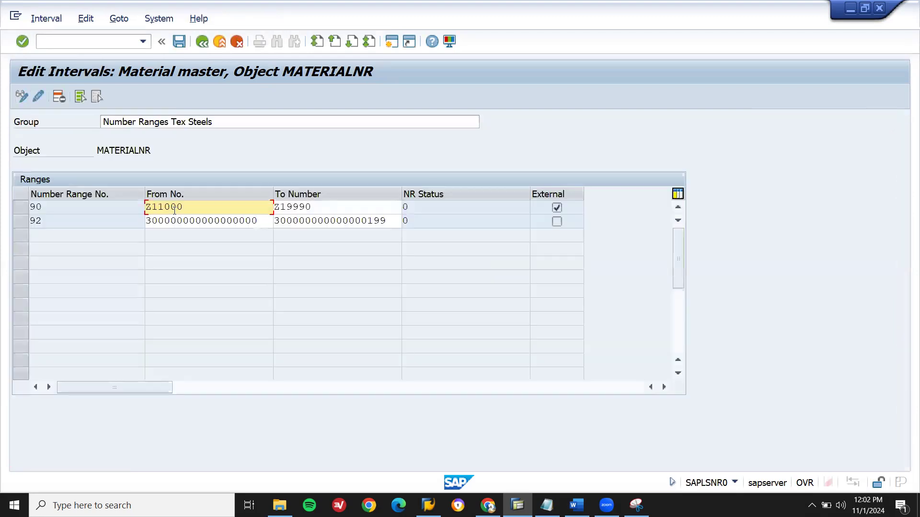
Snip the Edit Intervals area from the title to the two interval rows and save it as Capture in the FSD folder, replacing the existing file
{"action": "left_click", "coordinate": [635, 504]}
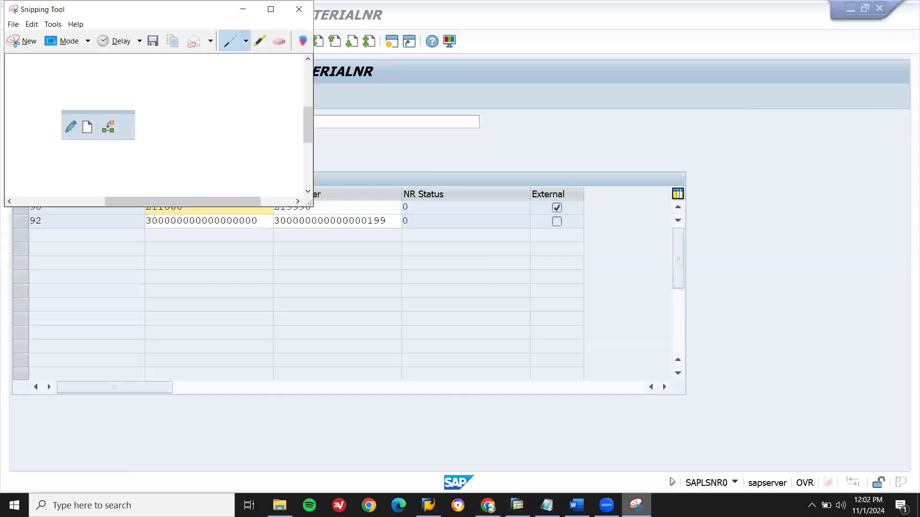
{"action": "left_click", "coordinate": [19, 41]}
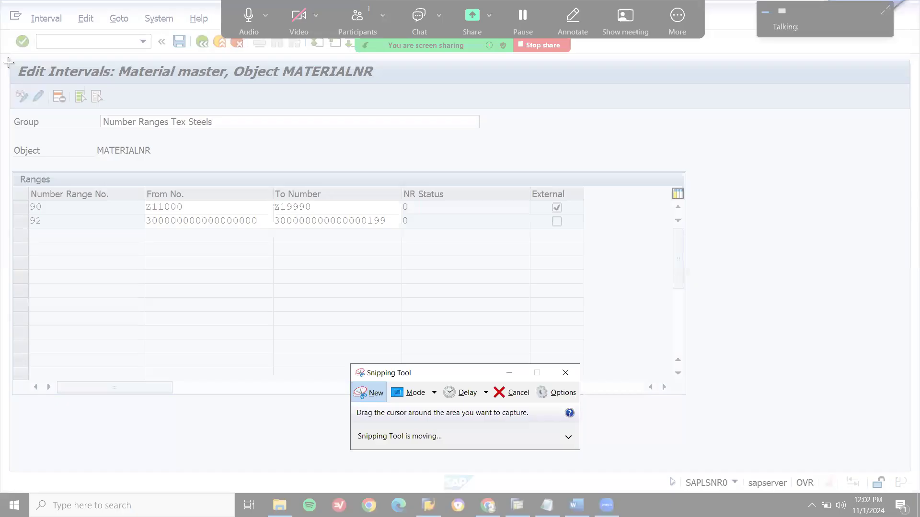
{"action": "left_click_drag", "start_coordinate": [8, 63], "coordinate": [580, 233]}
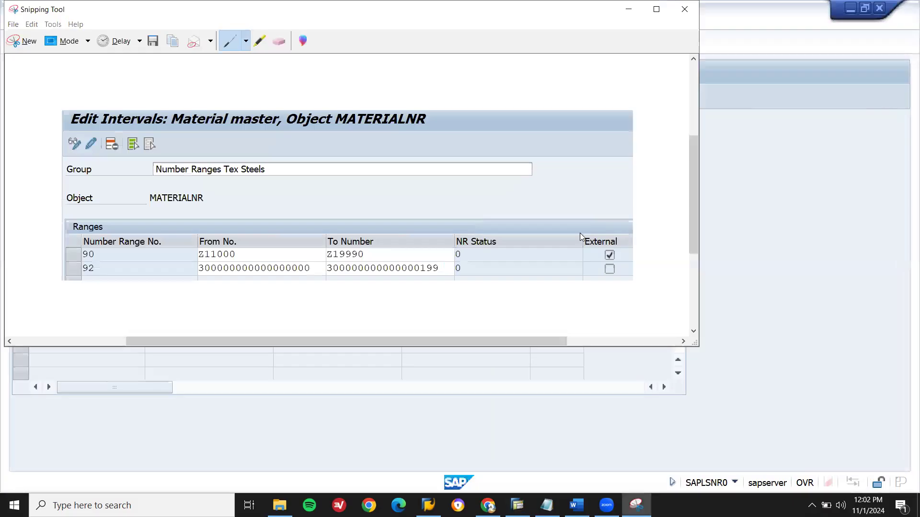
{"action": "key", "text": "ctrl+s"}
{"action": "key", "text": "Return"}
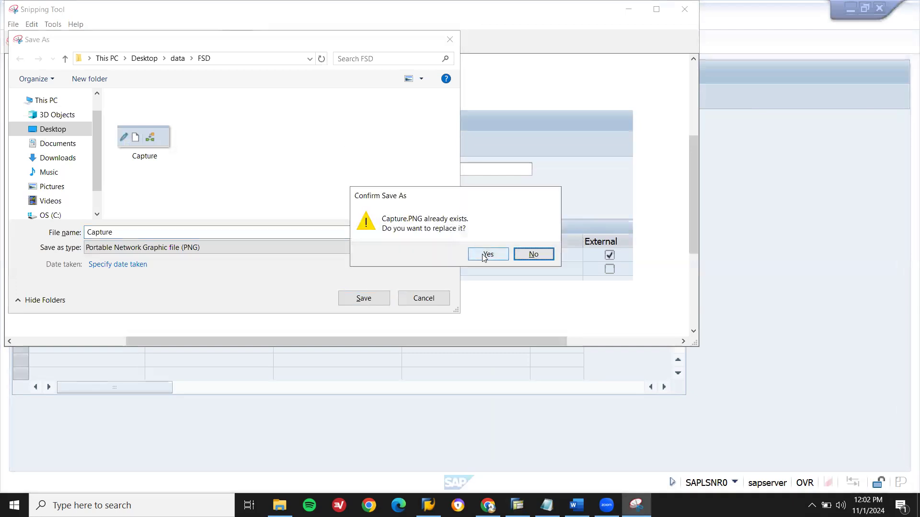
{"action": "left_click", "coordinate": [492, 253]}
Switch to the MMNR Word document and insert the Capture picture below the external number range line
{"action": "key", "text": "alt+Tab"}
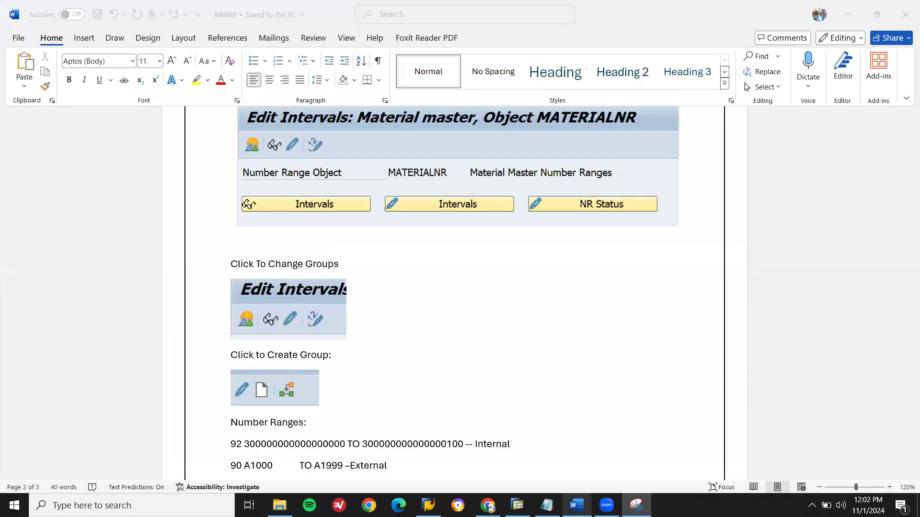
{"action": "scroll", "coordinate": [460, 274], "scroll_direction": "down", "scroll_amount": 1}
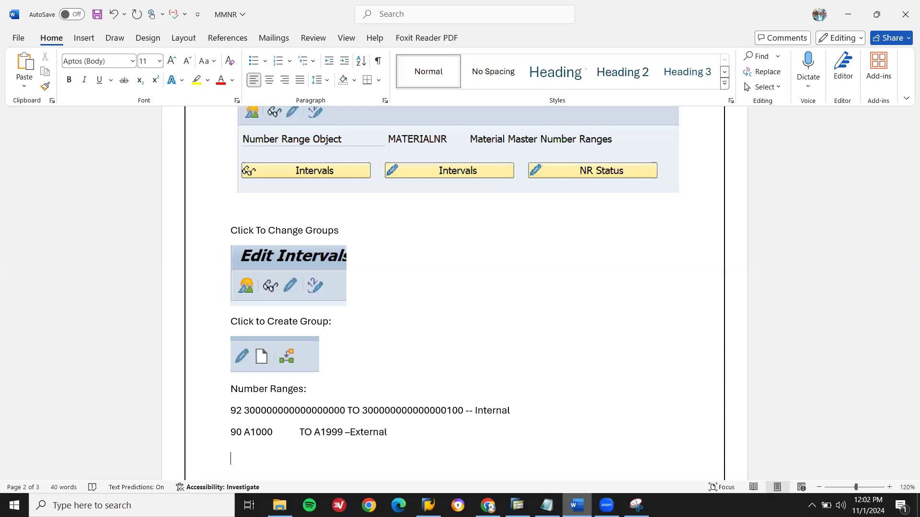
{"action": "left_click", "coordinate": [81, 38]}
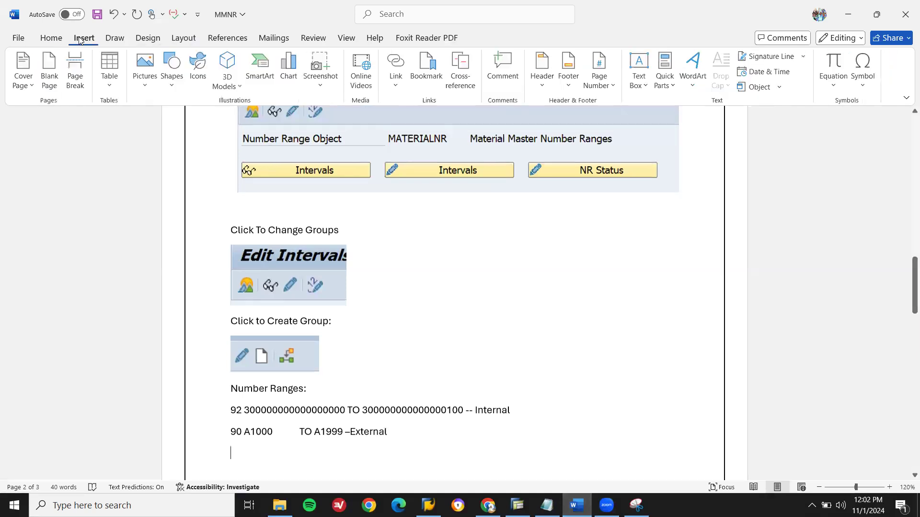
{"action": "left_click", "coordinate": [148, 70]}
{"action": "left_click", "coordinate": [158, 126]}
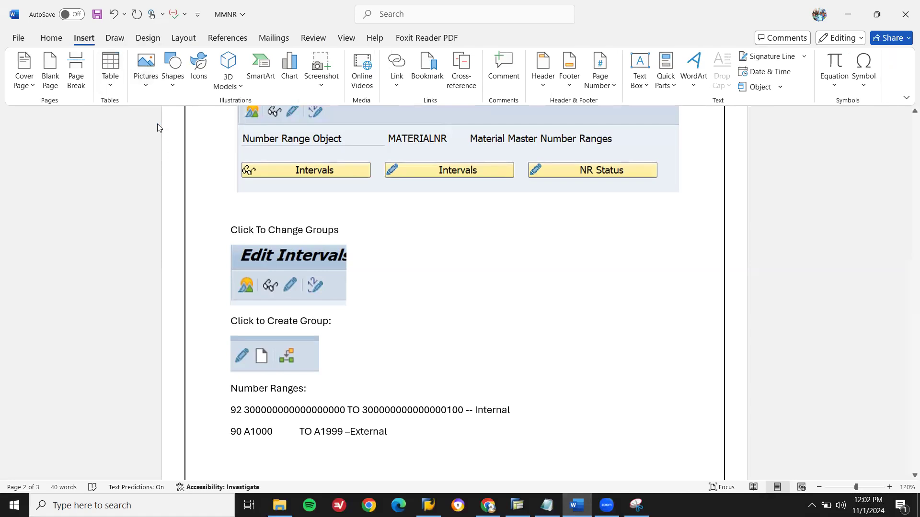
{"action": "double_click", "coordinate": [165, 109]}
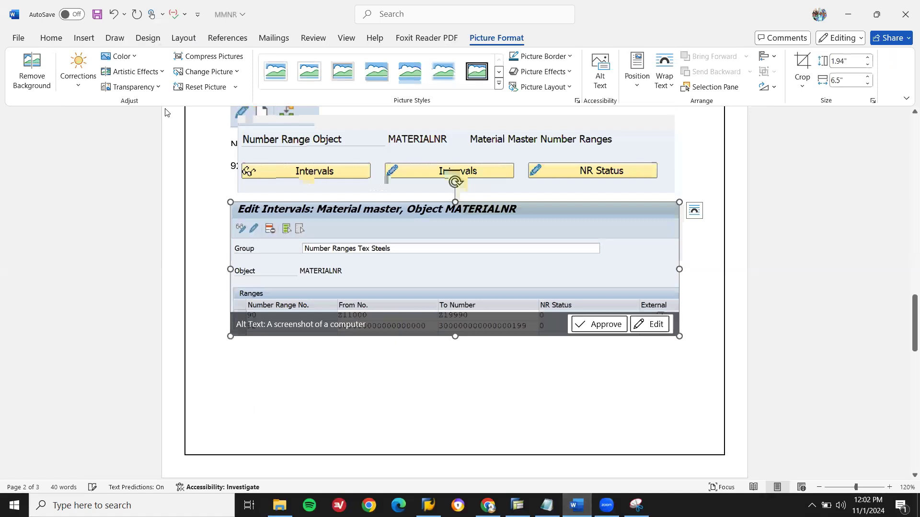
Close Snipping Tool, switch back to SAP, and exit interval editing to return to the group overview
{"action": "key", "text": "alt+Tab"}
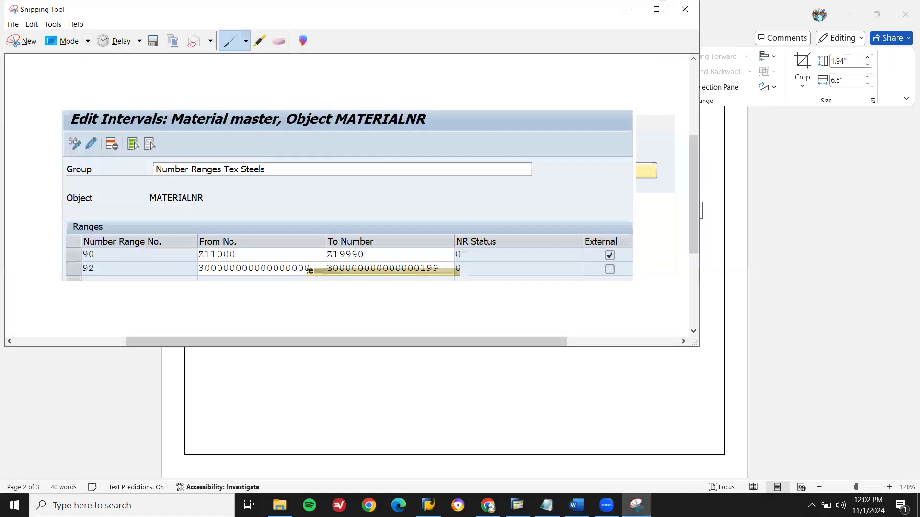
{"action": "left_click", "coordinate": [10, 17]}
{"action": "left_click", "coordinate": [21, 86]}
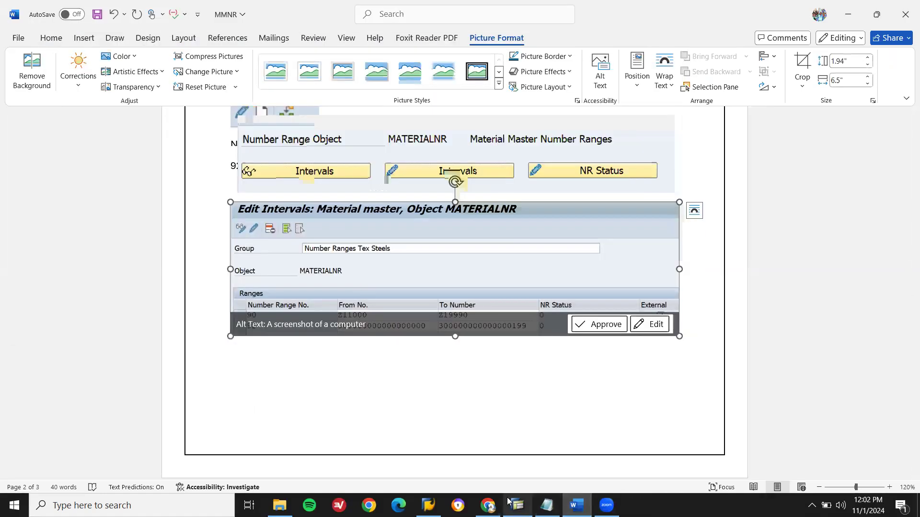
{"action": "key", "text": "alt+Tab"}
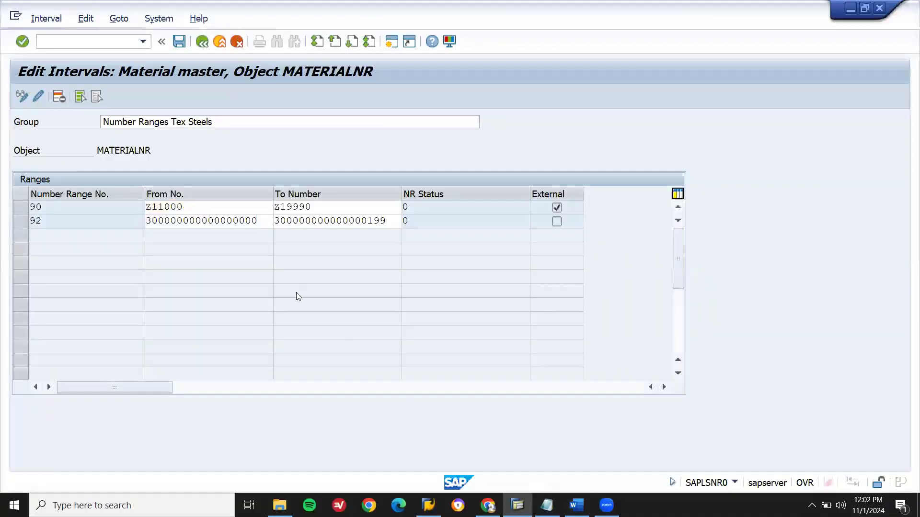
{"action": "key", "text": "F3"}
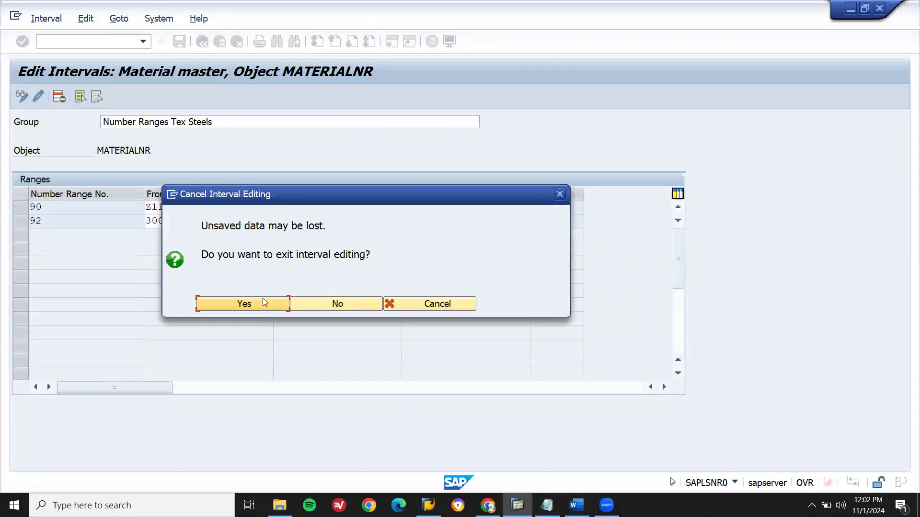
{"action": "left_click", "coordinate": [262, 303]}
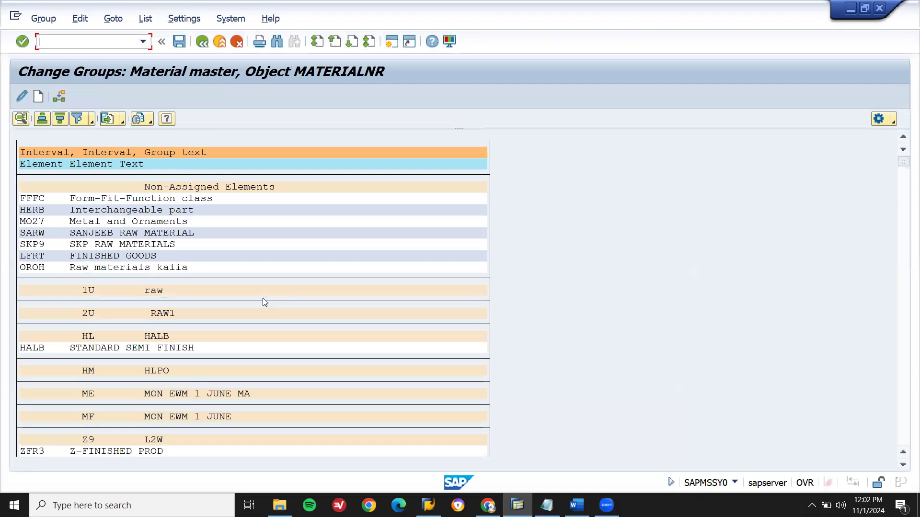
Search the group overview for the material type ZRO1 and go to its entry
{"action": "key", "text": "ctrl+f"}
{"action": "key", "text": "Delete"}
{"action": "key", "text": "Delete"}
{"action": "key", "text": "Delete"}
{"action": "type", "text": "ZRO"}
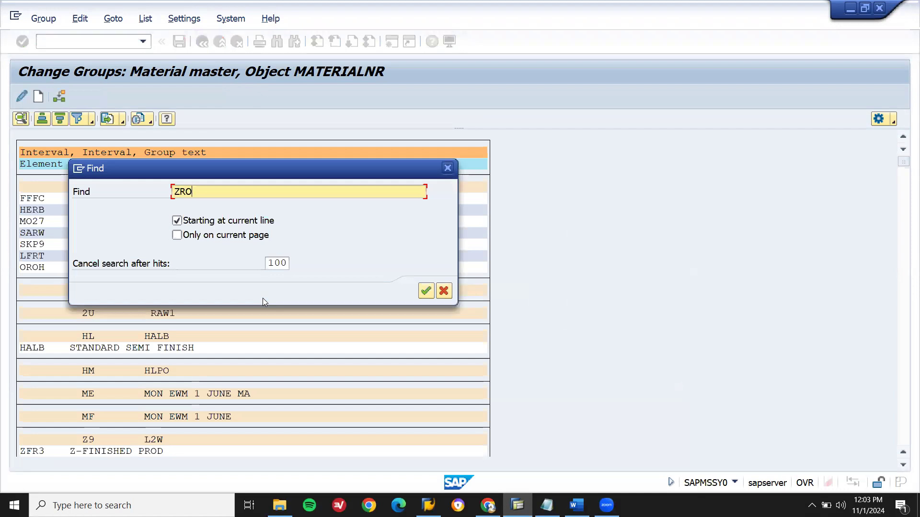
{"action": "type", "text": "1"}
{"action": "key", "text": "Return"}
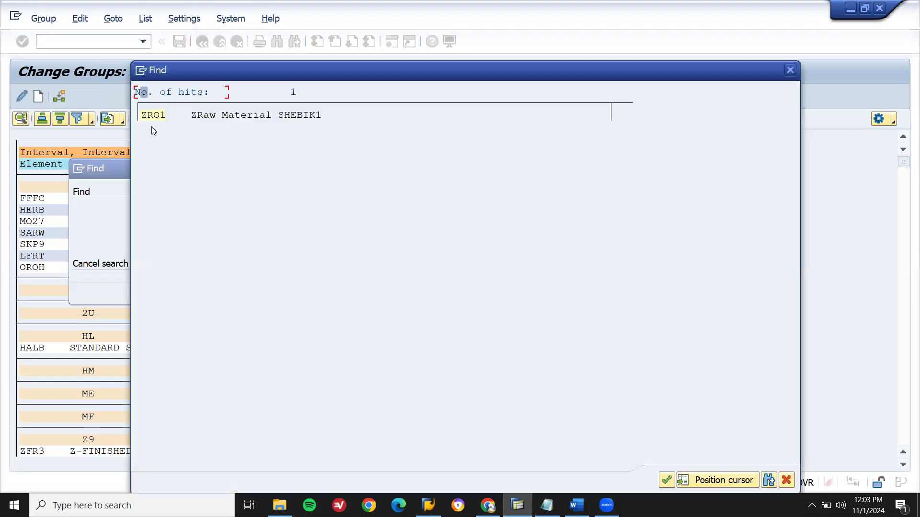
{"action": "double_click", "coordinate": [153, 116]}
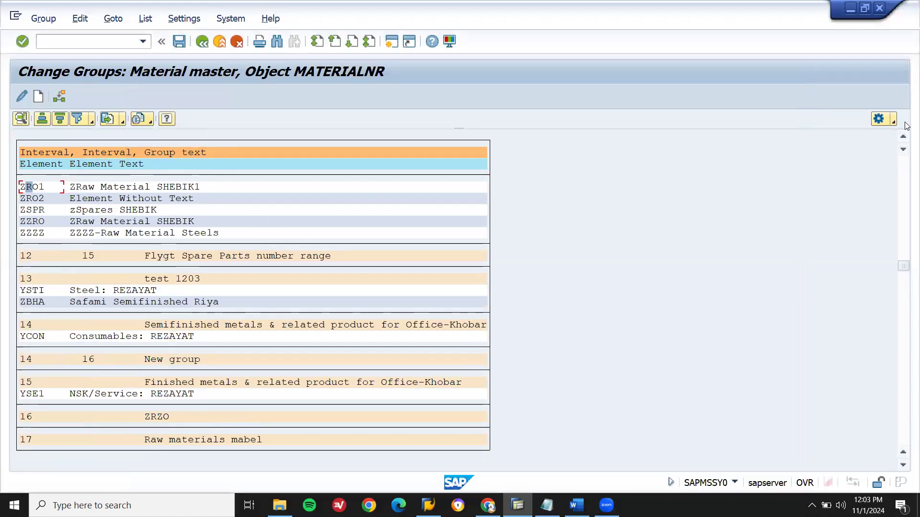
Examine the entries listed above ZRO1 to find the group it belongs to
{"action": "left_click", "coordinate": [904, 137]}
{"action": "left_click", "coordinate": [903, 137]}
{"action": "left_click", "coordinate": [904, 137]}
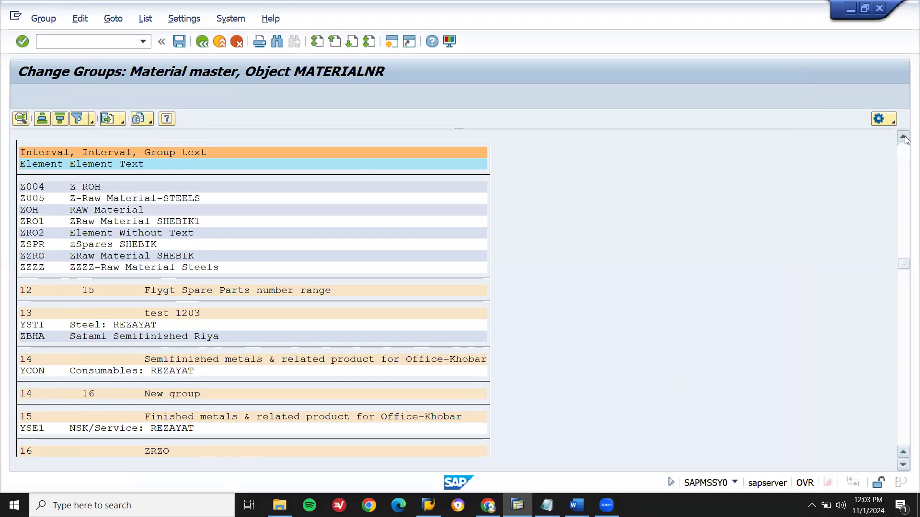
{"action": "left_click", "coordinate": [904, 137]}
{"action": "left_click", "coordinate": [904, 137]}
{"action": "left_click", "coordinate": [904, 138]}
{"action": "left_click", "coordinate": [903, 137]}
{"action": "left_click", "coordinate": [904, 137]}
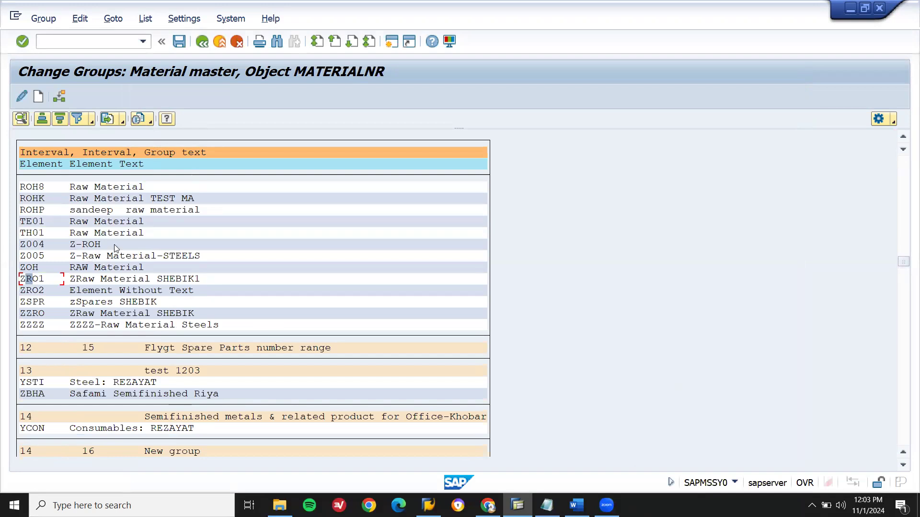
Try to run Change Group on the ZRO1 element
{"action": "left_click", "coordinate": [44, 19]}
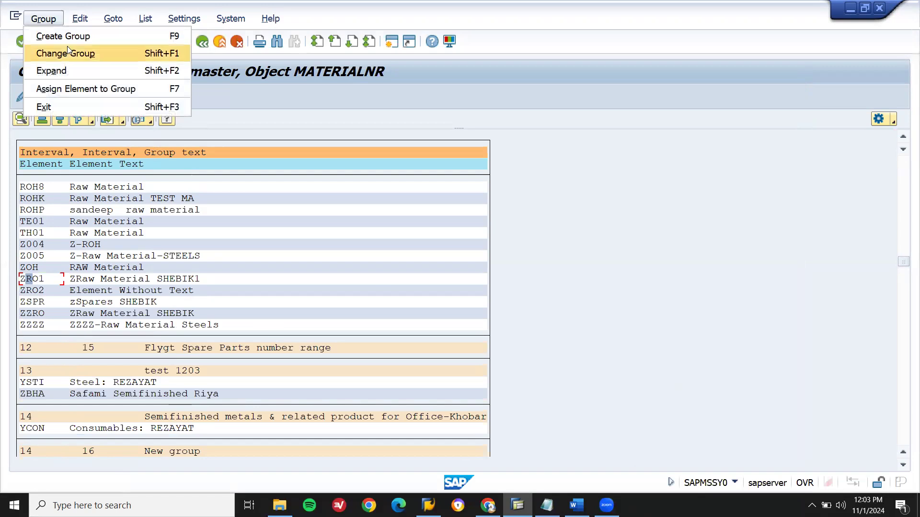
{"action": "left_click", "coordinate": [68, 53]}
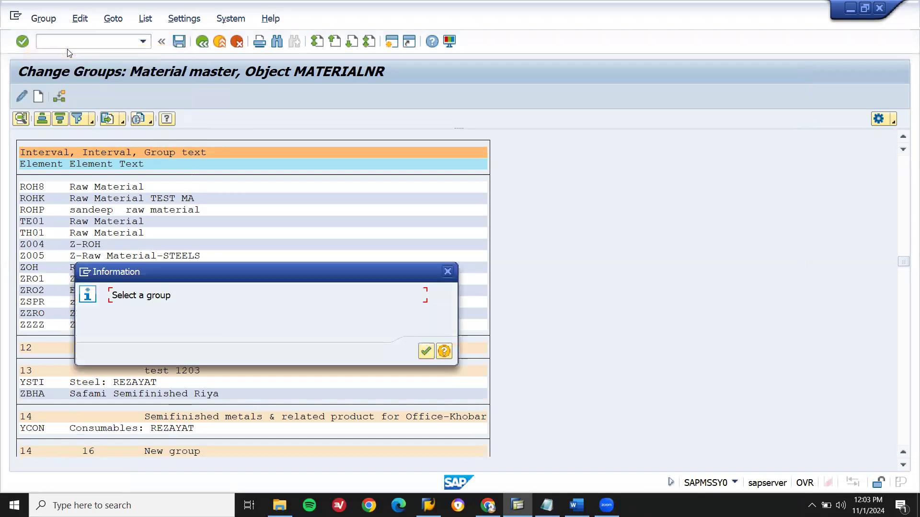
{"action": "left_click", "coordinate": [426, 352]}
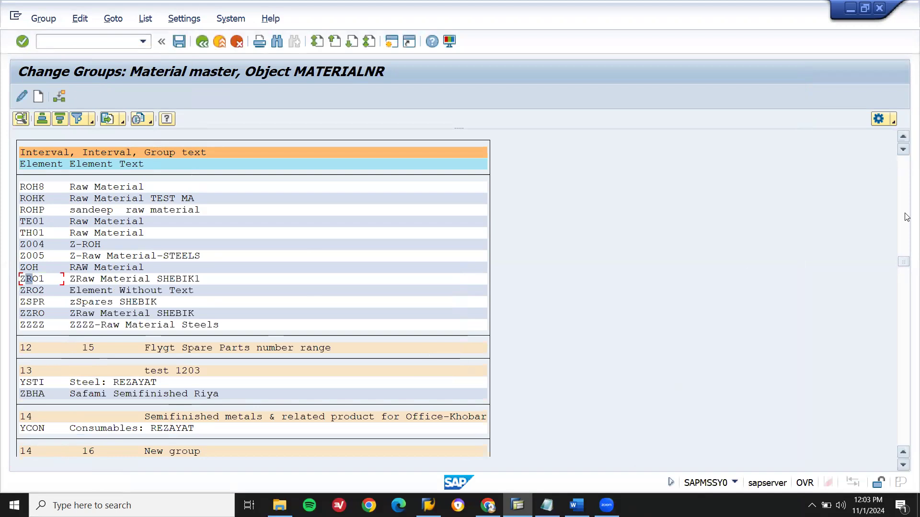
Search for TEX, go to the Number Ranges Tex Steels group, and try to assign an element to it
{"action": "key", "text": "ctrl+f"}
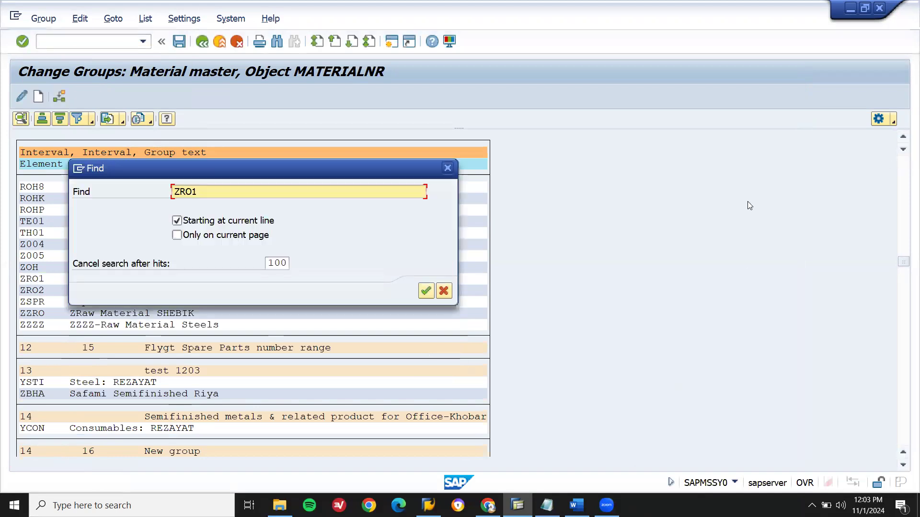
{"action": "type", "text": "TEX1"}
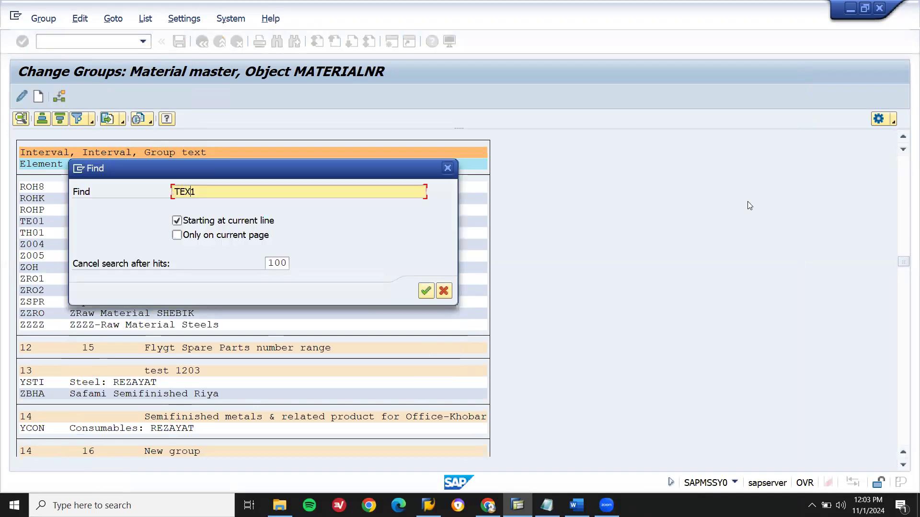
{"action": "key", "text": "Delete"}
{"action": "key", "text": "Return"}
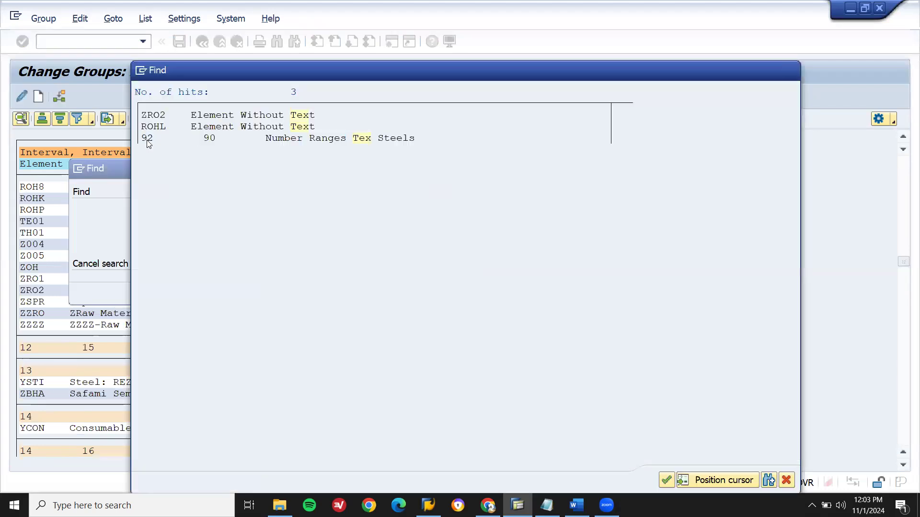
{"action": "left_click", "coordinate": [147, 140]}
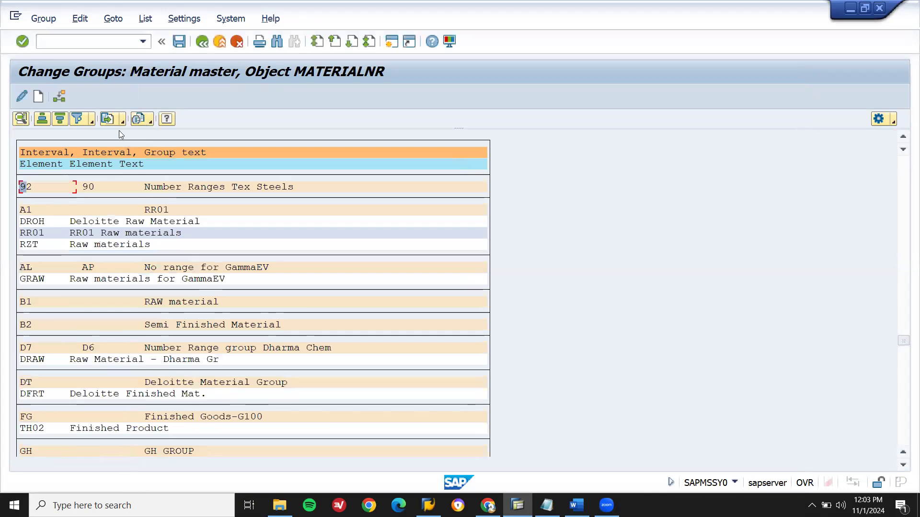
{"action": "left_click", "coordinate": [45, 19]}
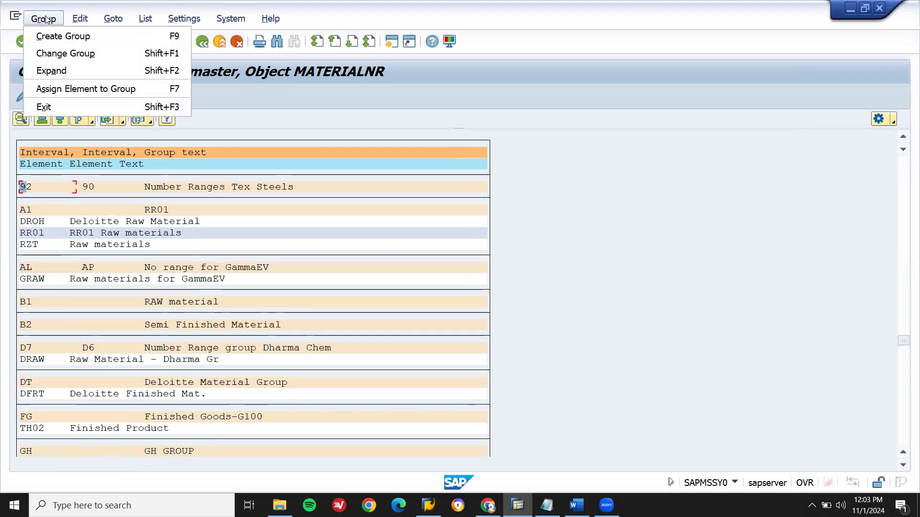
{"action": "left_click", "coordinate": [64, 89]}
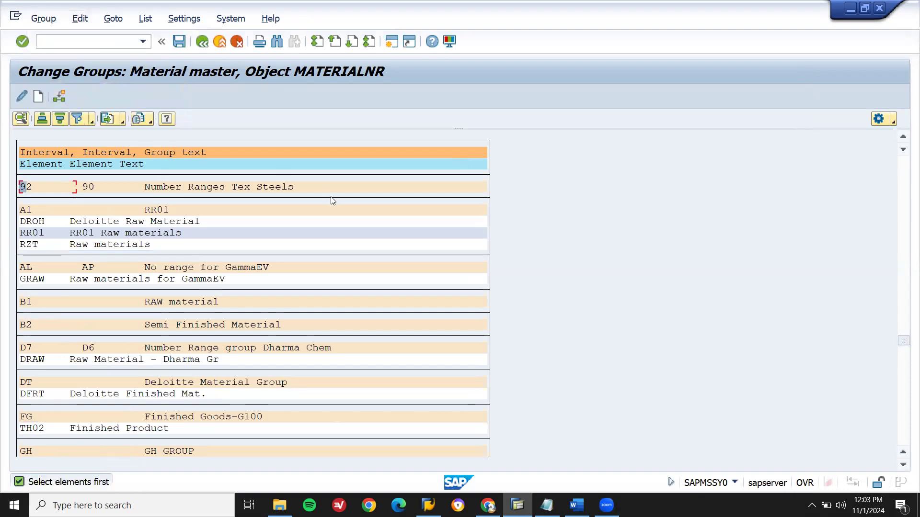
{"action": "left_click", "coordinate": [43, 18]}
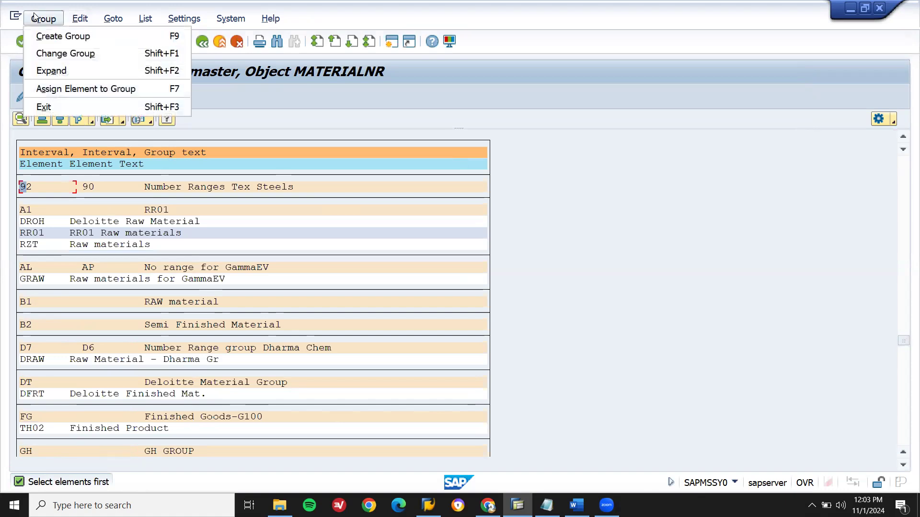
{"action": "left_click", "coordinate": [65, 53]}
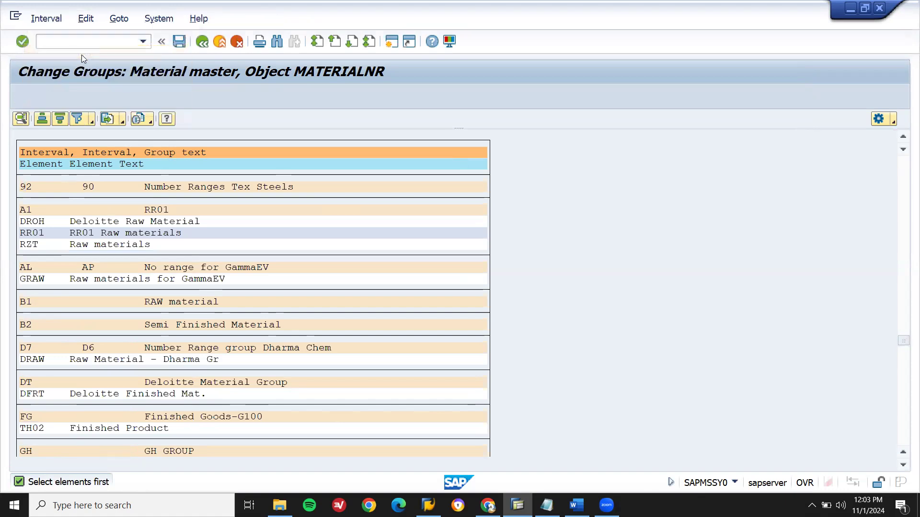
{"action": "key", "text": "F3"}
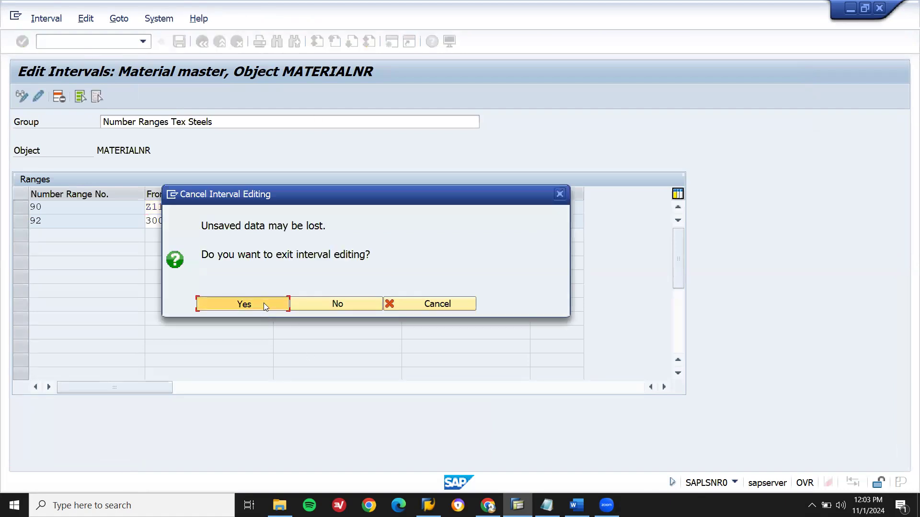
{"action": "left_click", "coordinate": [263, 302]}
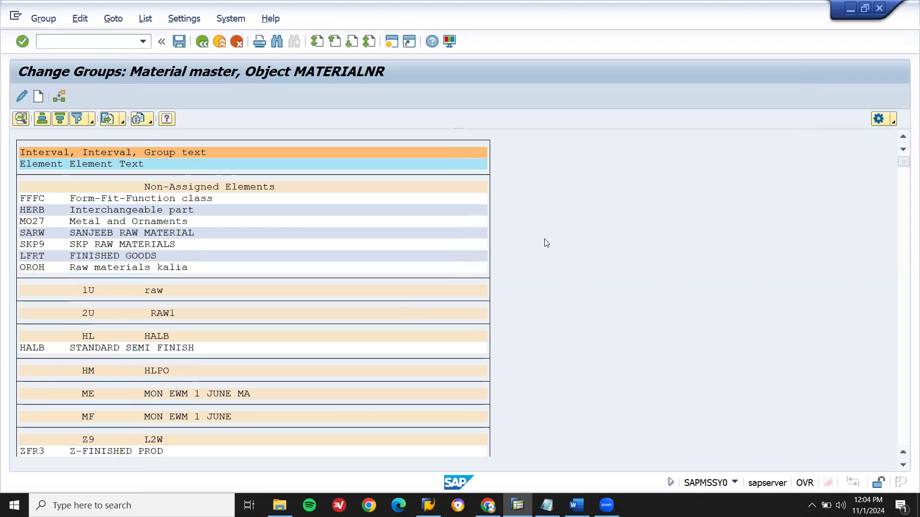
Search the group overview for ZRO and go to the ZRO1 element
{"action": "key", "text": "ctrl+f"}
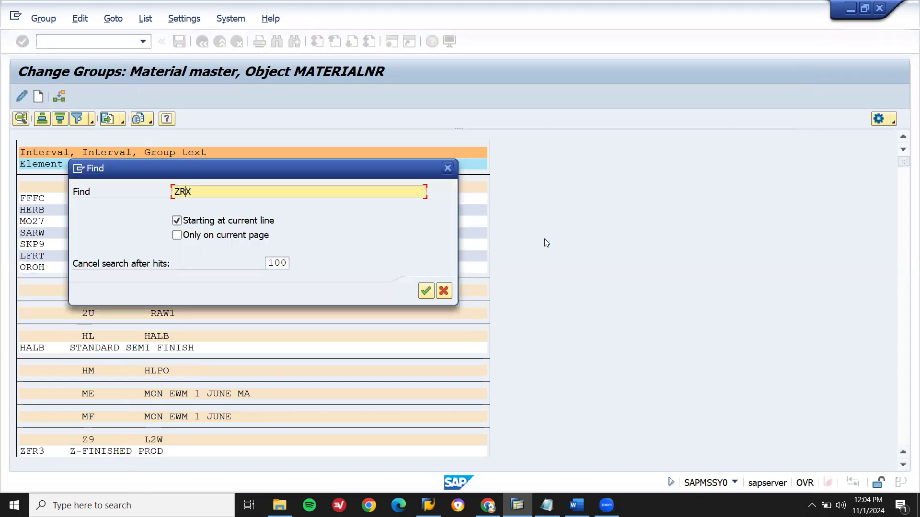
{"action": "type", "text": "O"}
{"action": "key", "text": "Return"}
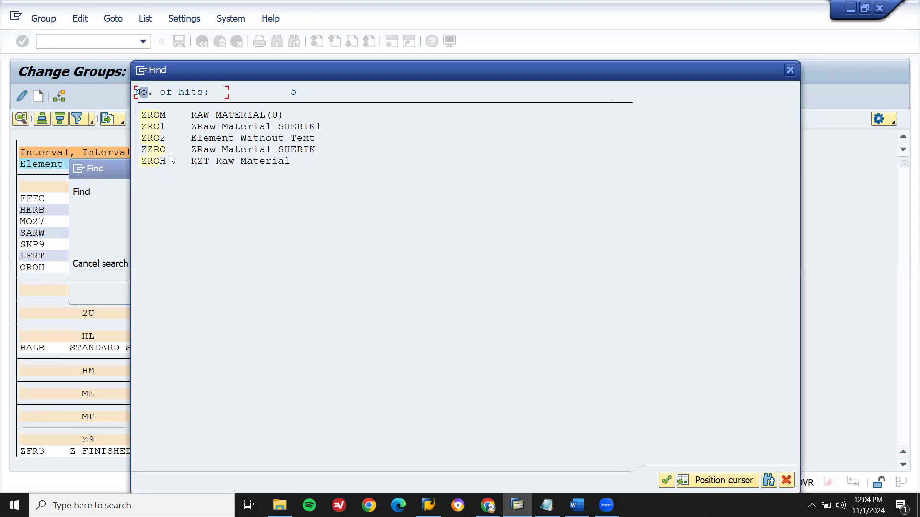
{"action": "double_click", "coordinate": [148, 126]}
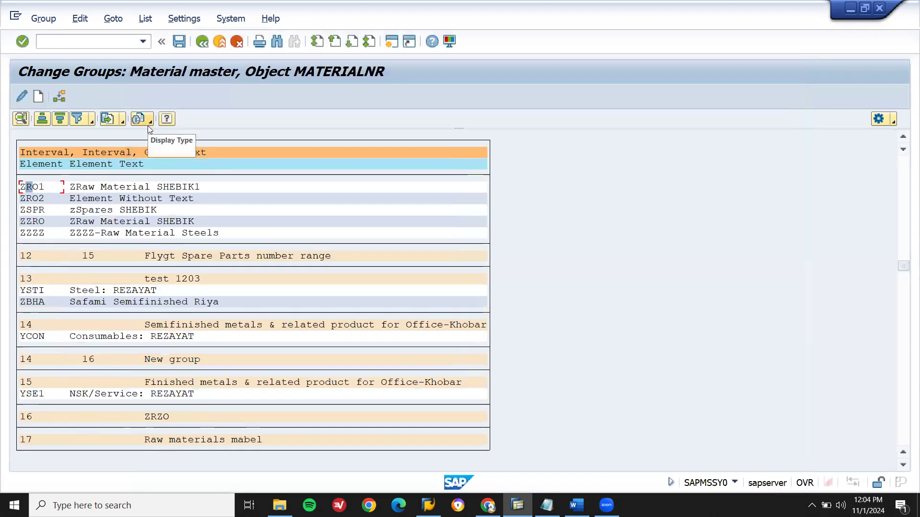
Assign the ZRO1 element to the Number Ranges Tex Steels group (92/90) and save the changes
{"action": "left_click", "coordinate": [43, 19]}
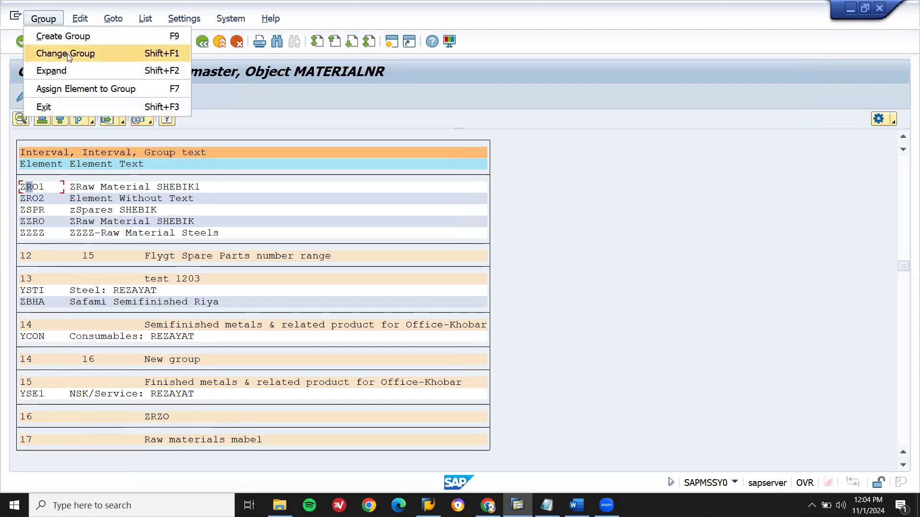
{"action": "left_click", "coordinate": [75, 90]}
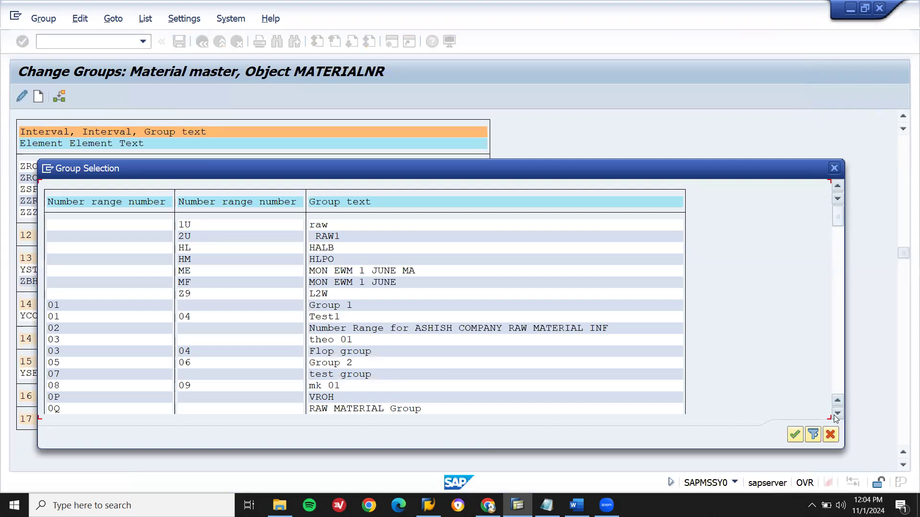
{"action": "left_click_drag", "start_coordinate": [838, 214], "coordinate": [838, 279]}
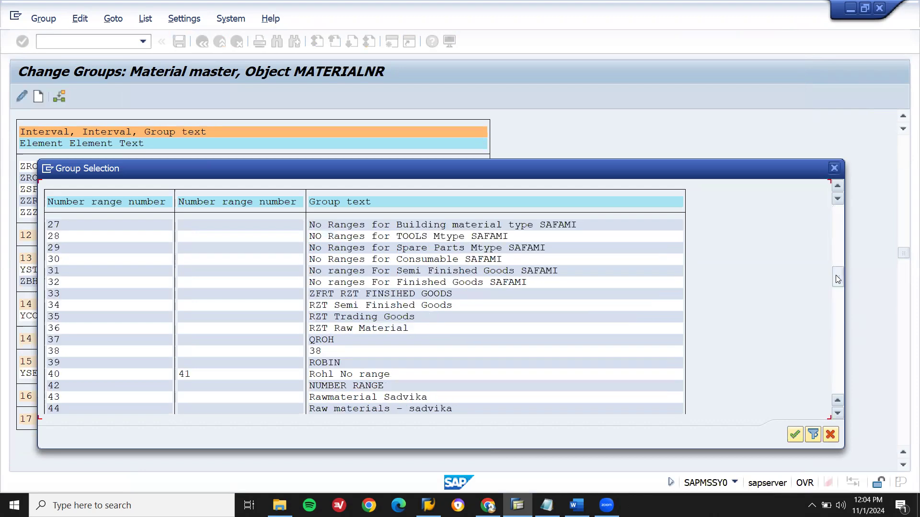
{"action": "left_click", "coordinate": [840, 365]}
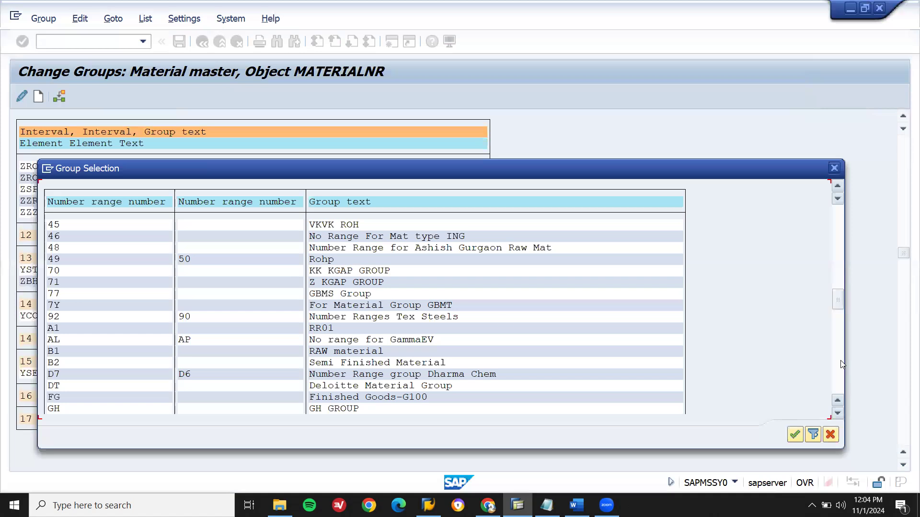
{"action": "double_click", "coordinate": [58, 318]}
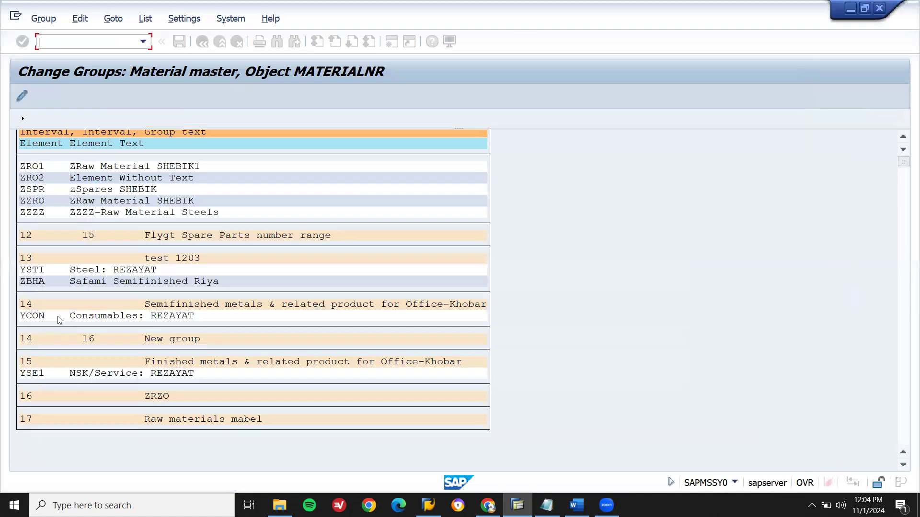
{"action": "key", "text": "ctrl+s"}
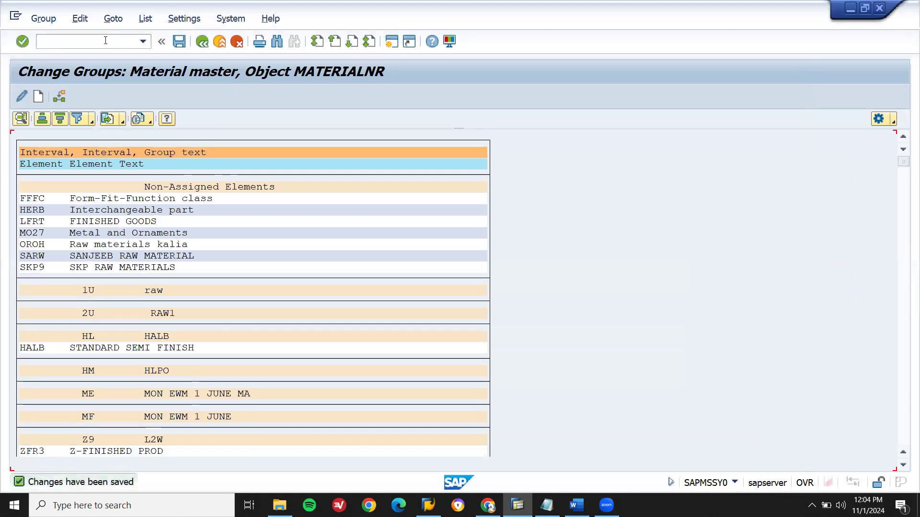
Leave number range maintenance and open the Create Material transaction MM01
{"action": "key", "text": "Return"}
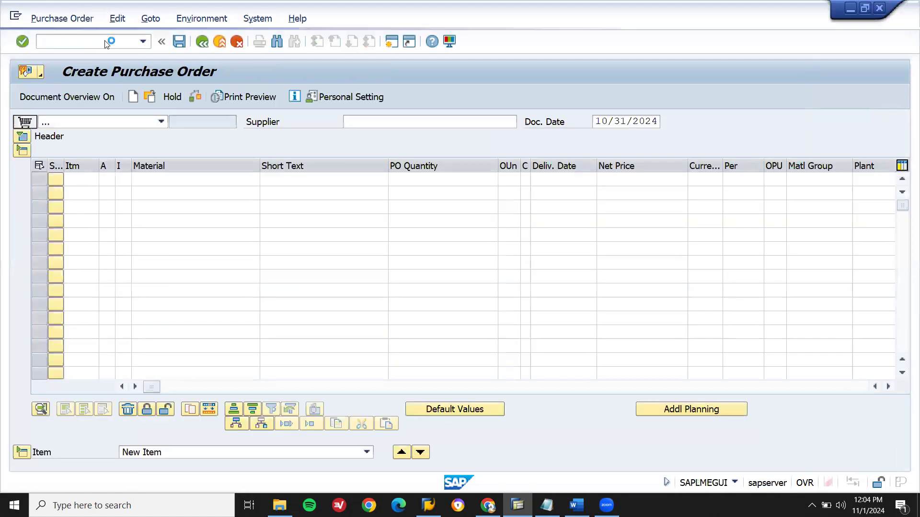
{"action": "left_click", "coordinate": [106, 41]}
{"action": "type", "text": "/NMM01"}
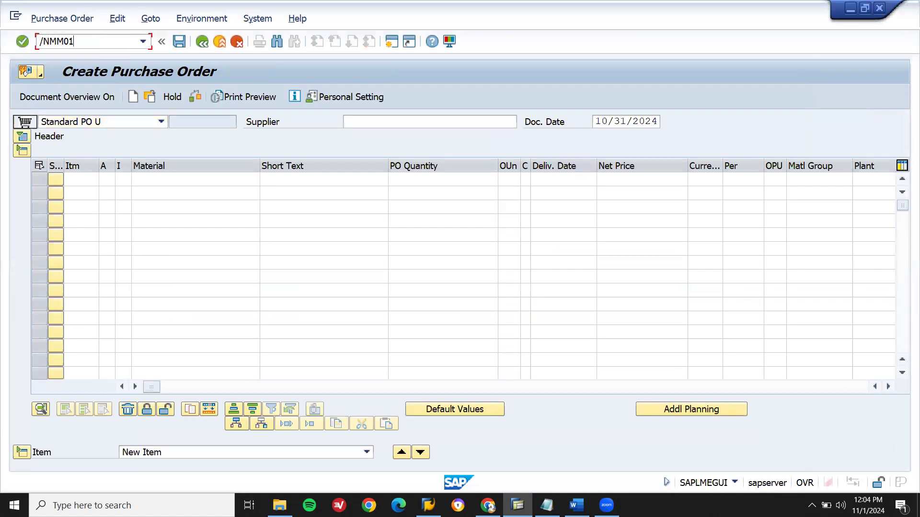
{"action": "key", "text": "Return"}
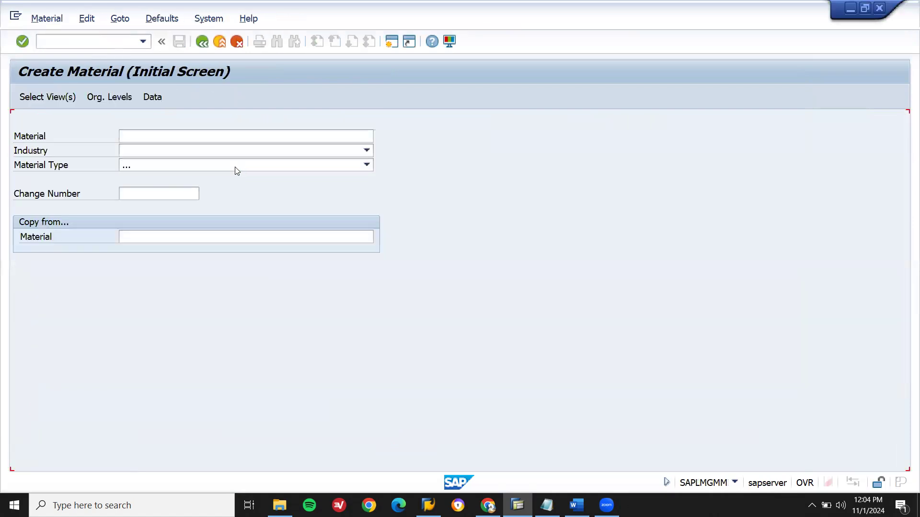
Start a new material with industry Mechanical engineering and material type ZRaw Material SHEBIK
{"action": "left_click", "coordinate": [227, 151]}
{"action": "key", "text": "m"}
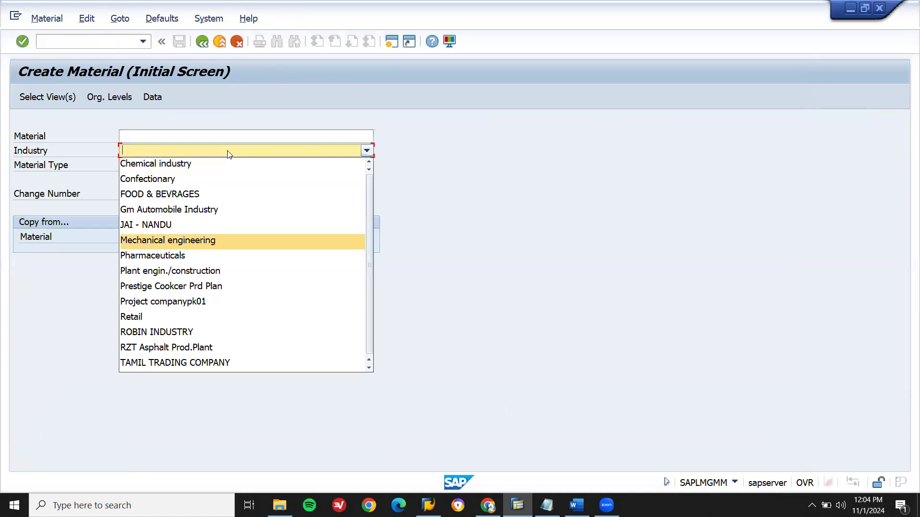
{"action": "key", "text": "Return"}
{"action": "key", "text": "Tab"}
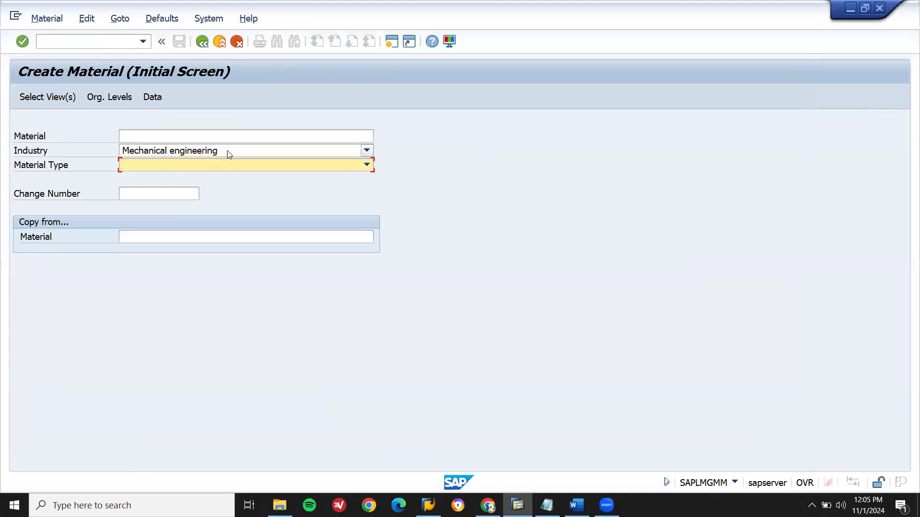
{"action": "key", "text": "z"}
{"action": "key", "text": "z"}
{"action": "key", "text": "Down"}
{"action": "key", "text": "Down"}
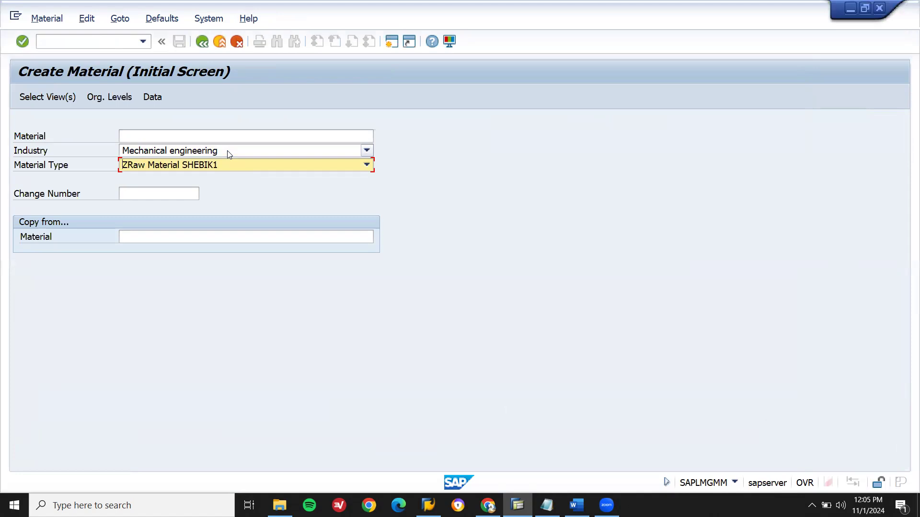
{"action": "key", "text": "Return"}
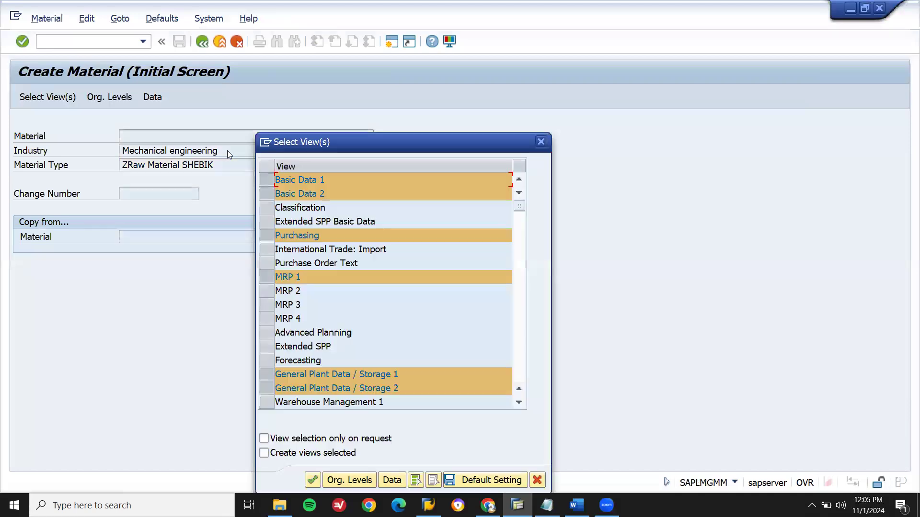
Enter YN01 for the first two organizational levels and continue to the new material's basic data
{"action": "left_click", "coordinate": [363, 481]}
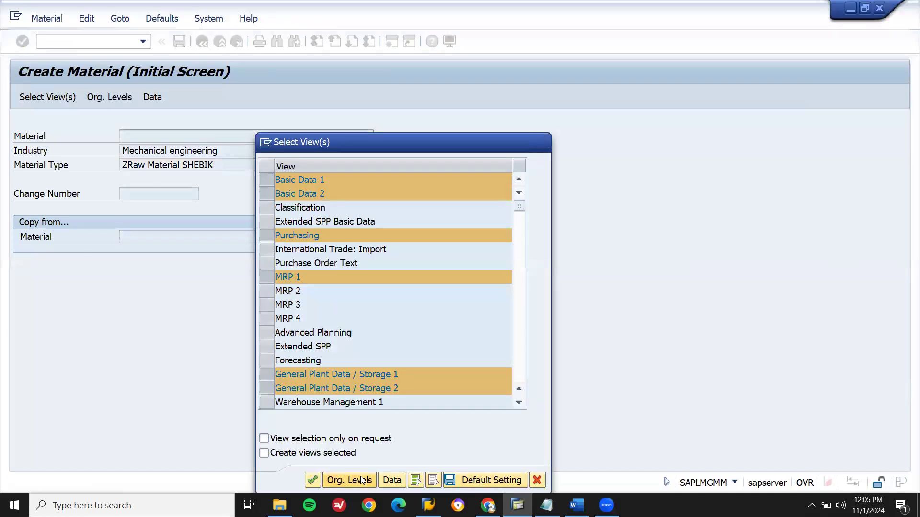
{"action": "type", "text": "YN01"}
{"action": "key", "text": "Tab"}
{"action": "type", "text": "YN01"}
{"action": "key", "text": "Return"}
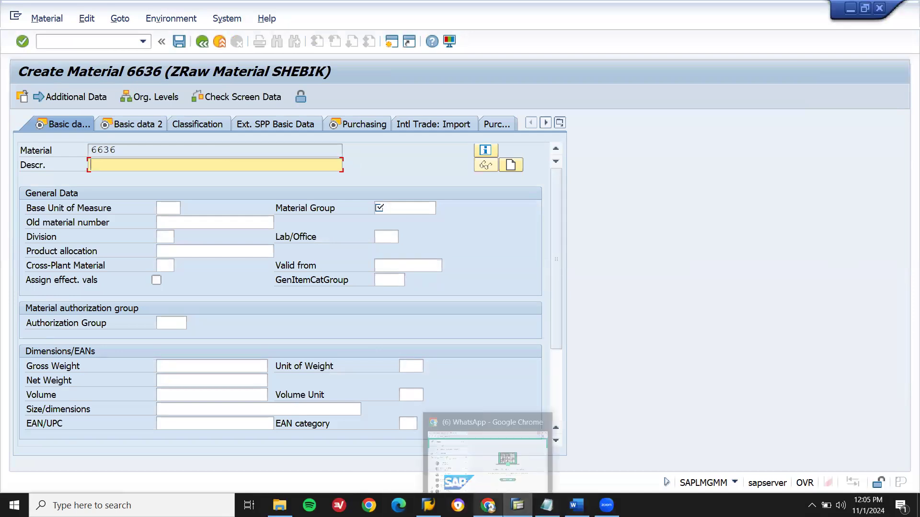
Close the extra Chrome window and return to the SAP material screen
{"action": "left_click", "coordinate": [488, 506]}
{"action": "right_click", "coordinate": [488, 505]}
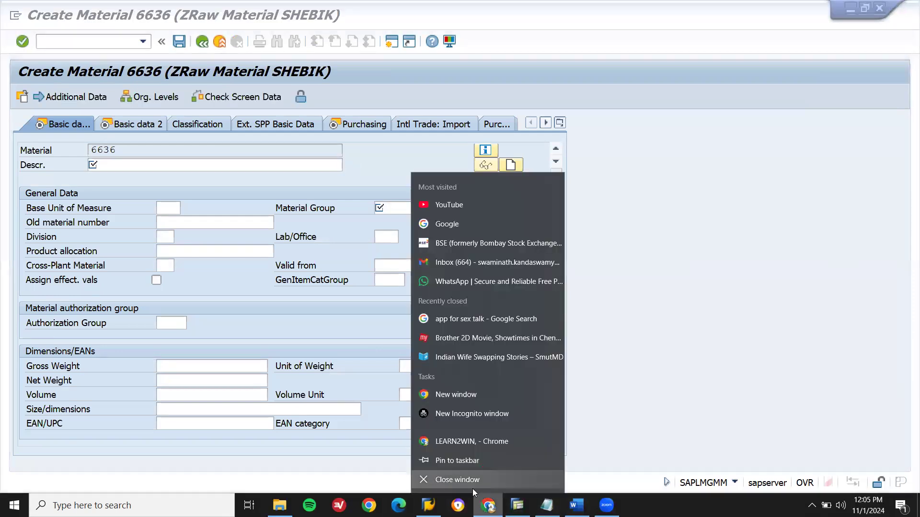
{"action": "left_click", "coordinate": [312, 307]}
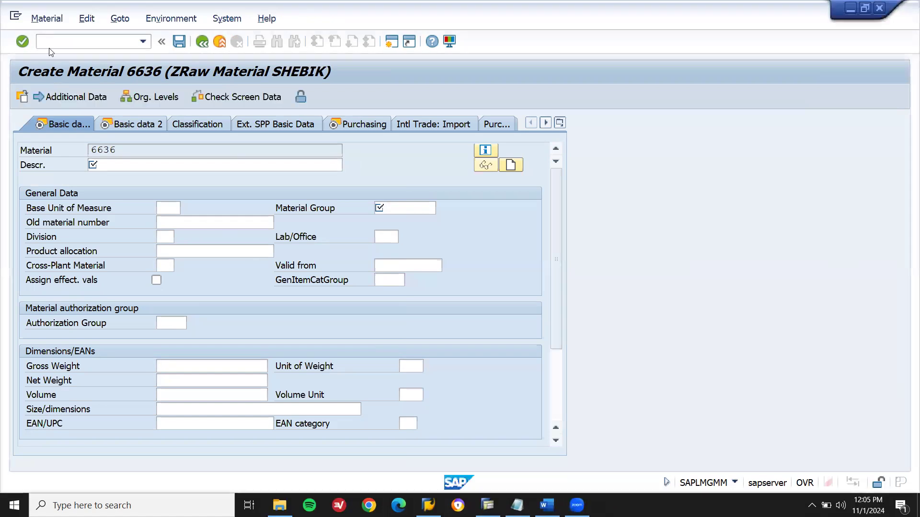
Abandon the material creation, run transaction MMNR, and open the material number range groups for changing
{"action": "left_click", "coordinate": [72, 45]}
{"action": "type", "text": "/n"}
{"action": "key", "text": "Return"}
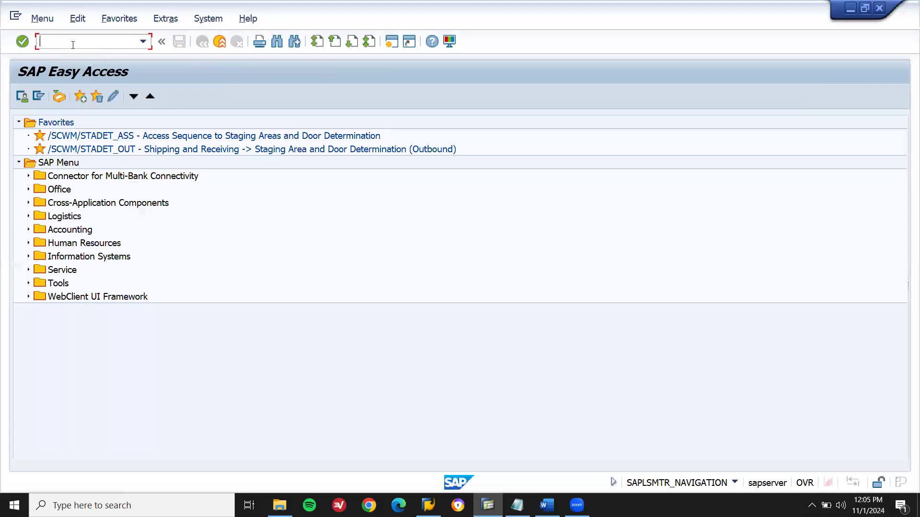
{"action": "type", "text": "MMNR"}
{"action": "key", "text": "Return"}
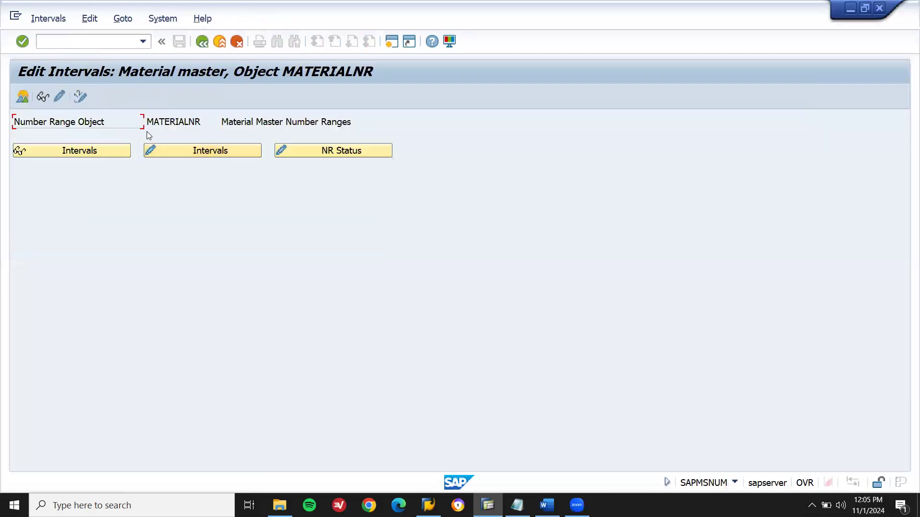
{"action": "left_click", "coordinate": [58, 97]}
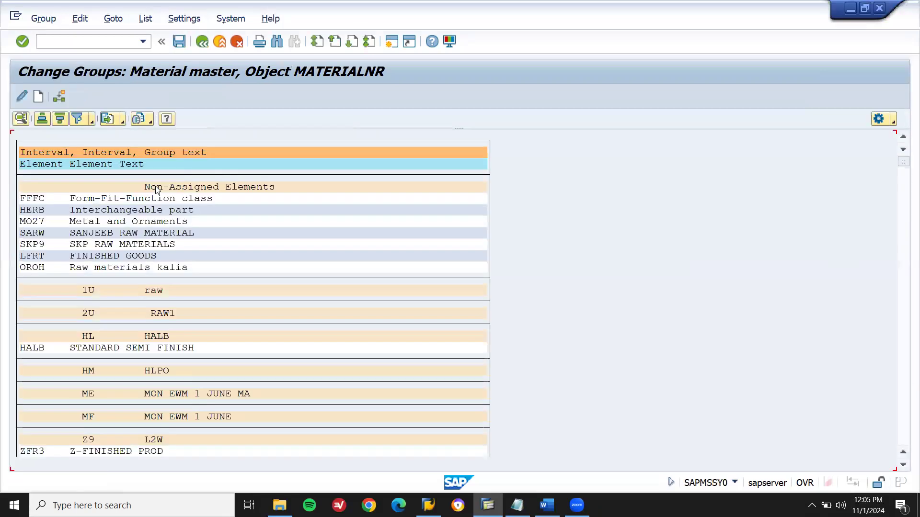
Search the group overview for ZRO and go to the ZZRO element
{"action": "scroll", "coordinate": [157, 190], "scroll_direction": "down", "scroll_amount": 5}
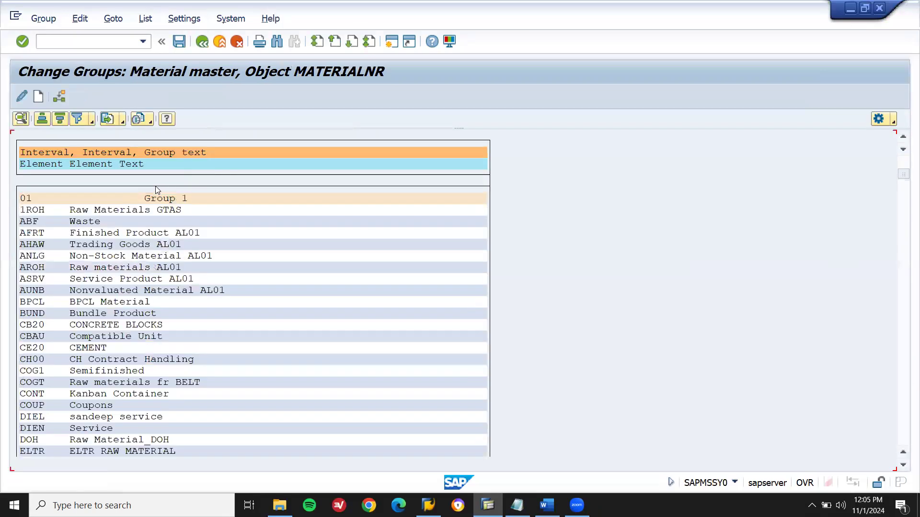
{"action": "scroll", "coordinate": [157, 190], "scroll_direction": "down", "scroll_amount": 8}
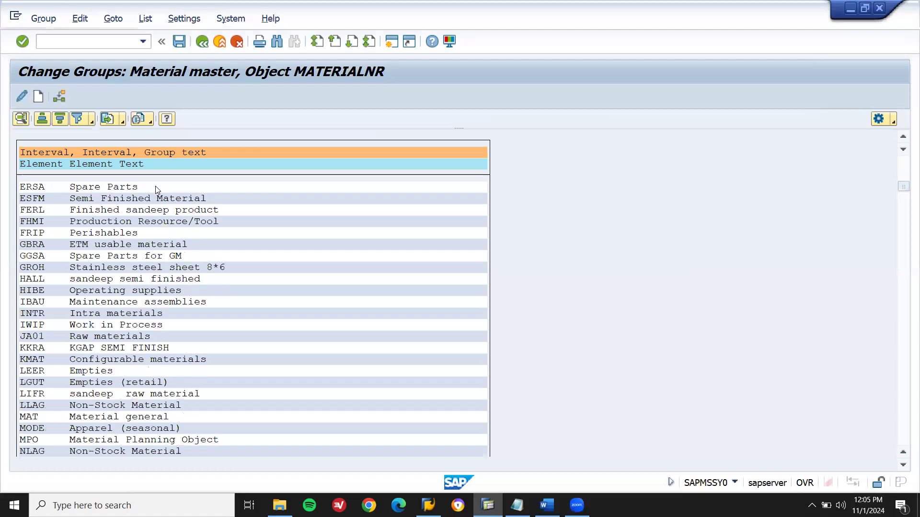
{"action": "key", "text": "ctrl+f"}
{"action": "key", "text": "Return"}
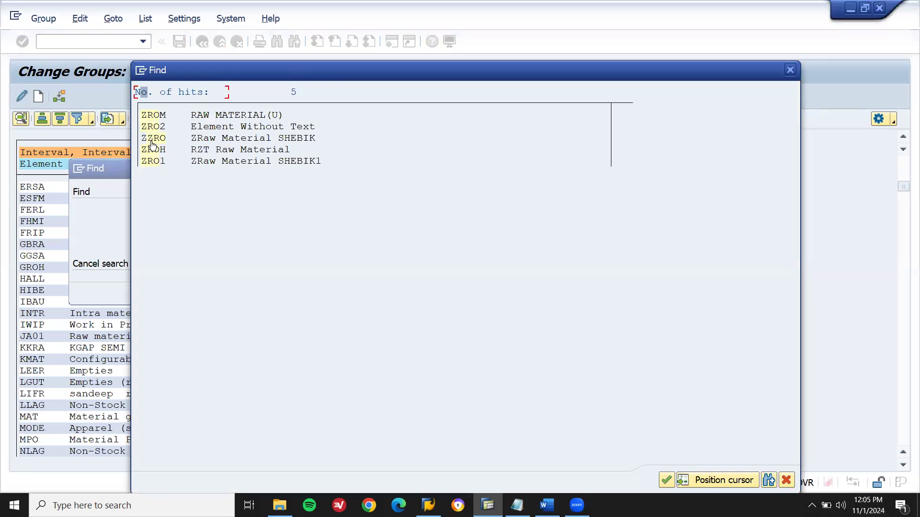
{"action": "double_click", "coordinate": [151, 142]}
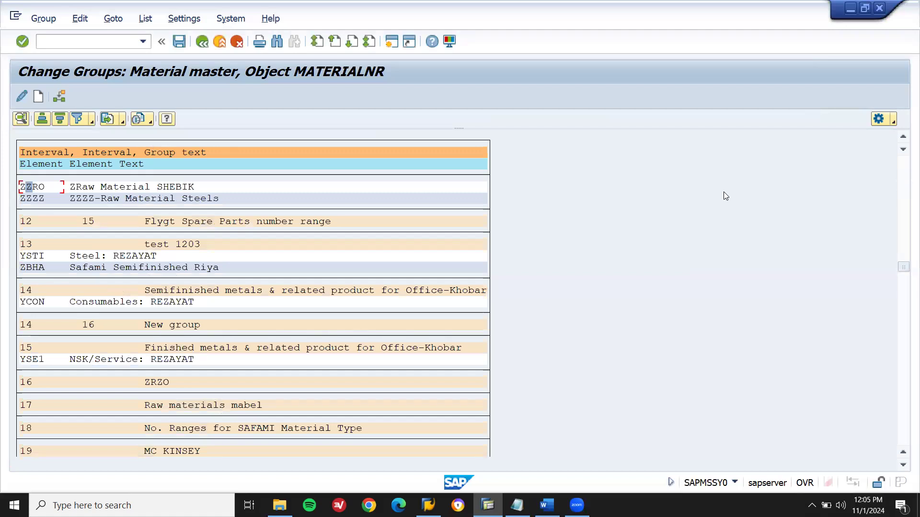
Open the group selection for assigning the ZZRO element and find the group Number Ranges Tex Steels
{"action": "left_click", "coordinate": [903, 139]}
{"action": "left_click", "coordinate": [903, 139]}
{"action": "left_click", "coordinate": [903, 139]}
{"action": "left_click", "coordinate": [903, 139]}
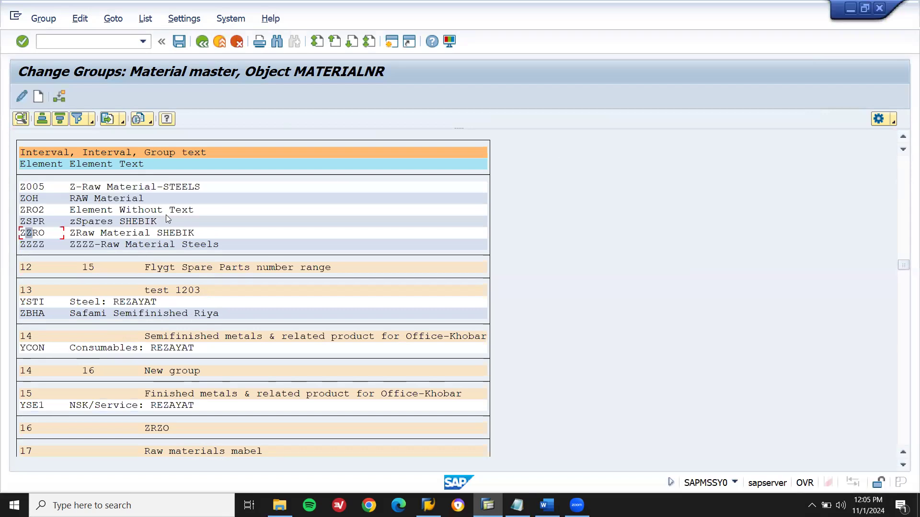
{"action": "left_click", "coordinate": [48, 21]}
{"action": "left_click", "coordinate": [84, 86]}
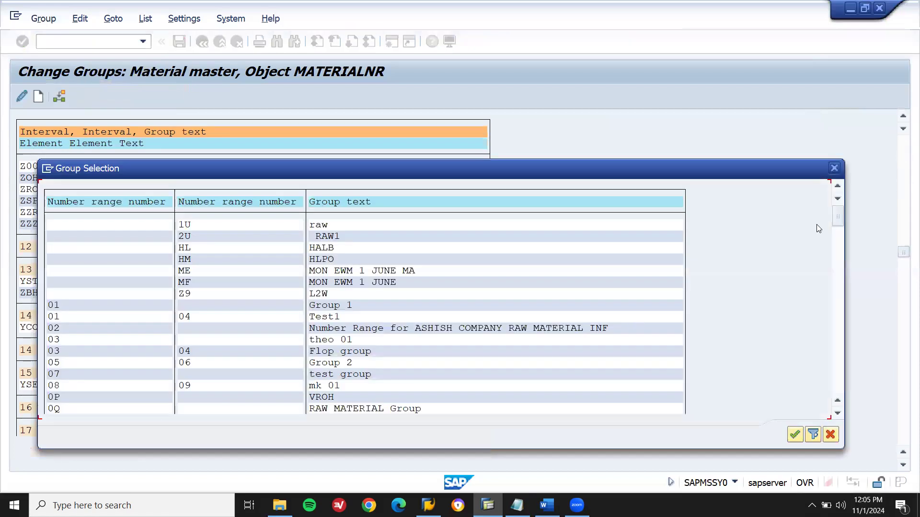
{"action": "left_click", "coordinate": [838, 297]}
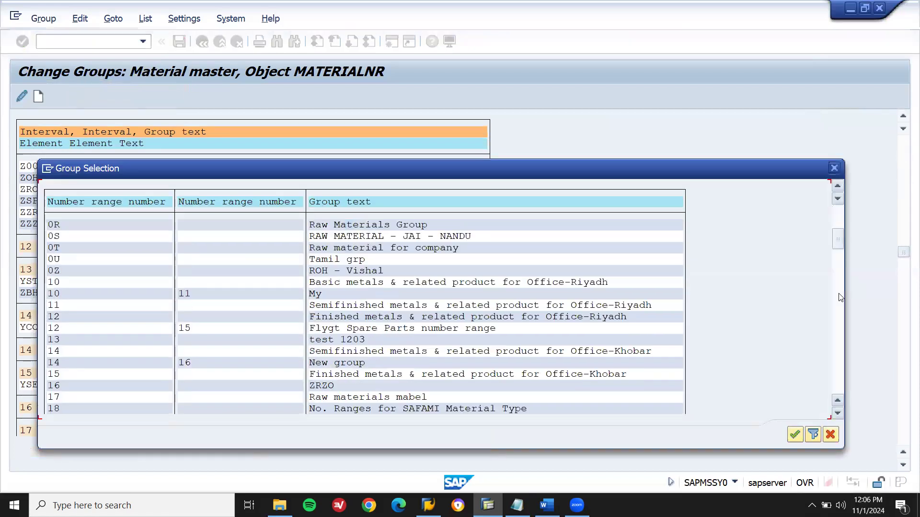
{"action": "left_click", "coordinate": [839, 298]}
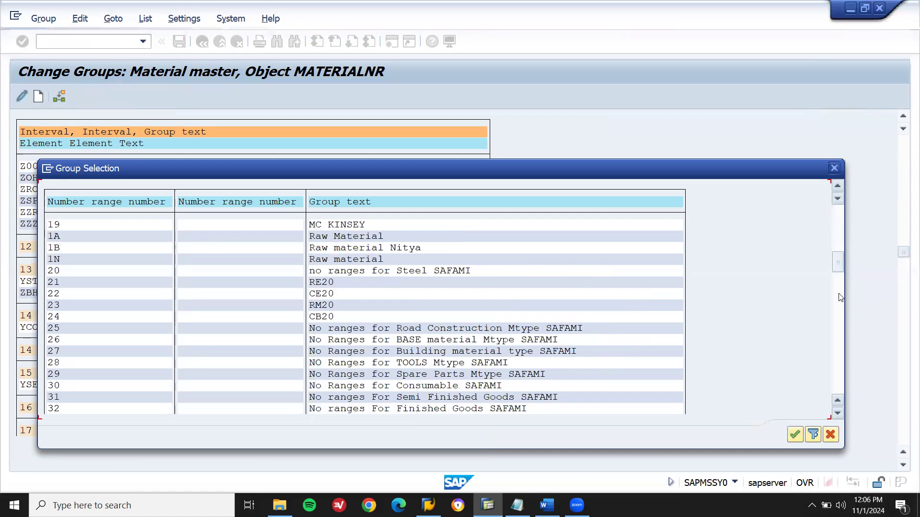
{"action": "left_click", "coordinate": [838, 327]}
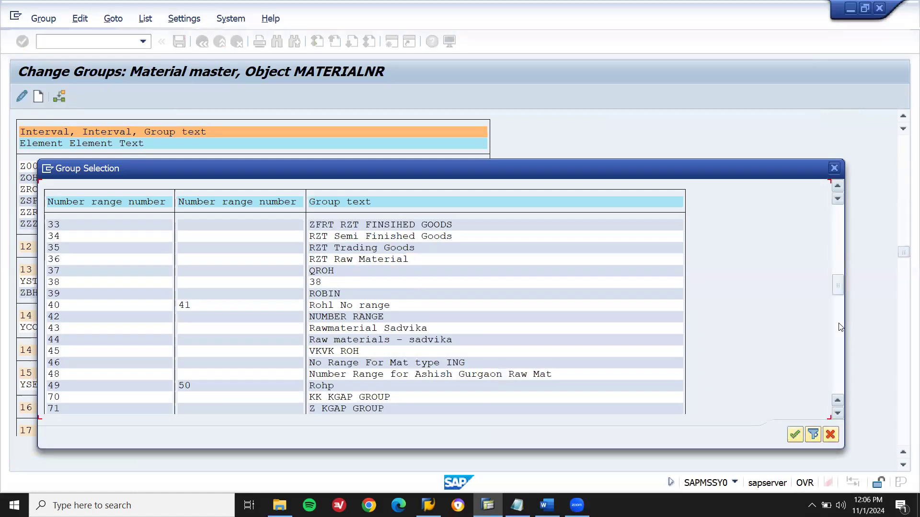
{"action": "left_click", "coordinate": [838, 327]}
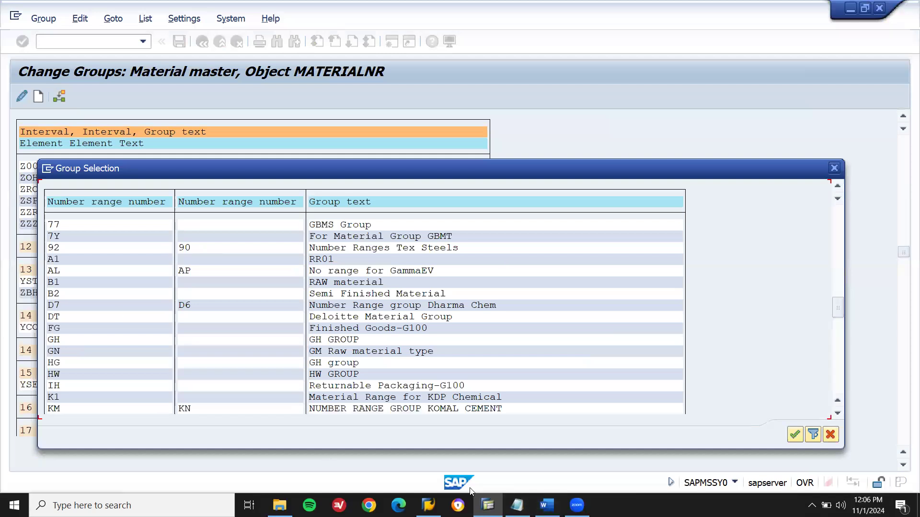
Capture the Group Selection list with Snipping Tool and save it as Capture in the FSD folder, replacing the existing file
{"action": "left_click", "coordinate": [120, 506]}
{"action": "type", "text": "SNIP"}
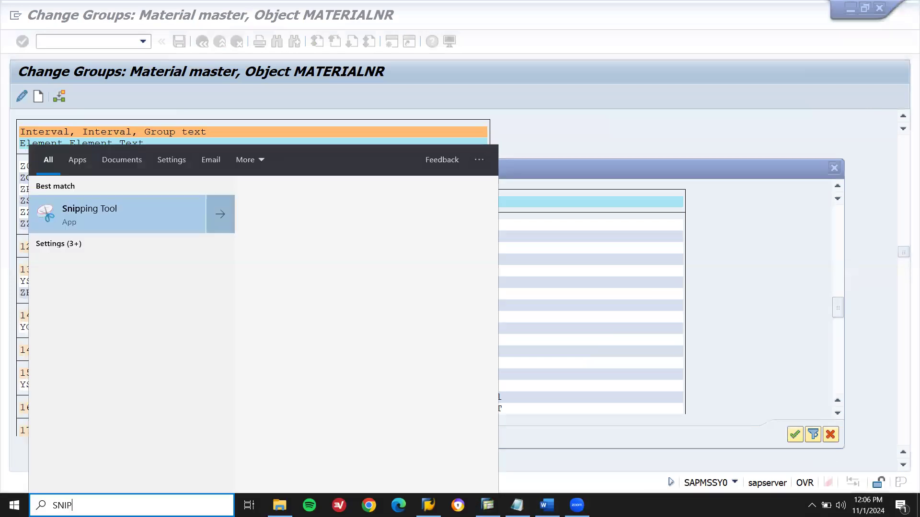
{"action": "left_click", "coordinate": [58, 208]}
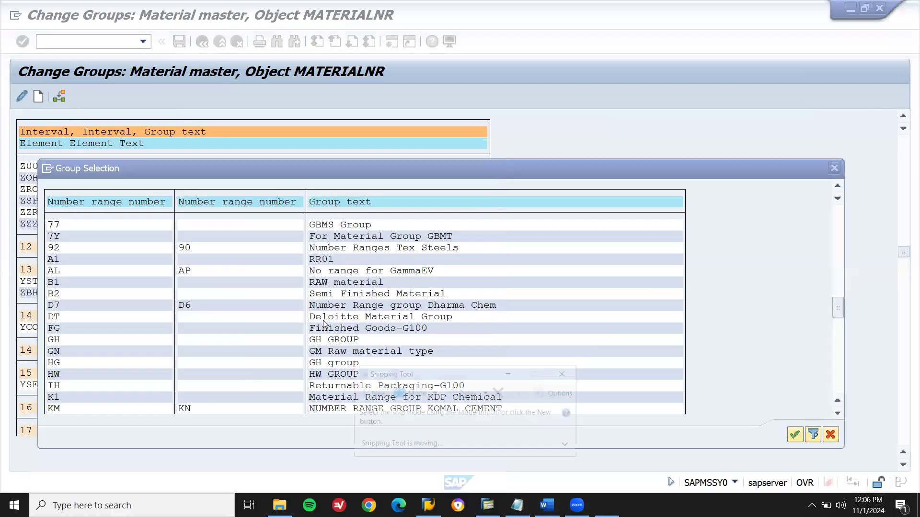
{"action": "left_click", "coordinate": [379, 394]}
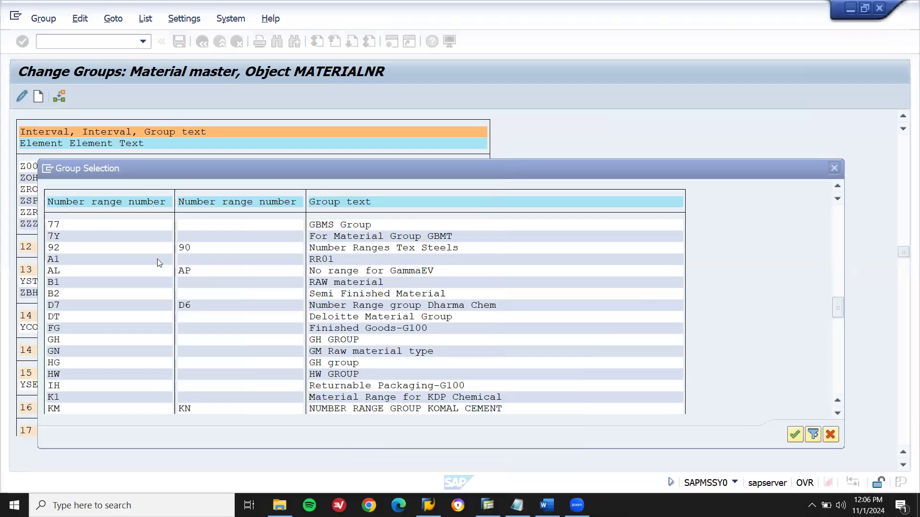
{"action": "left_click_drag", "start_coordinate": [39, 159], "coordinate": [709, 446]}
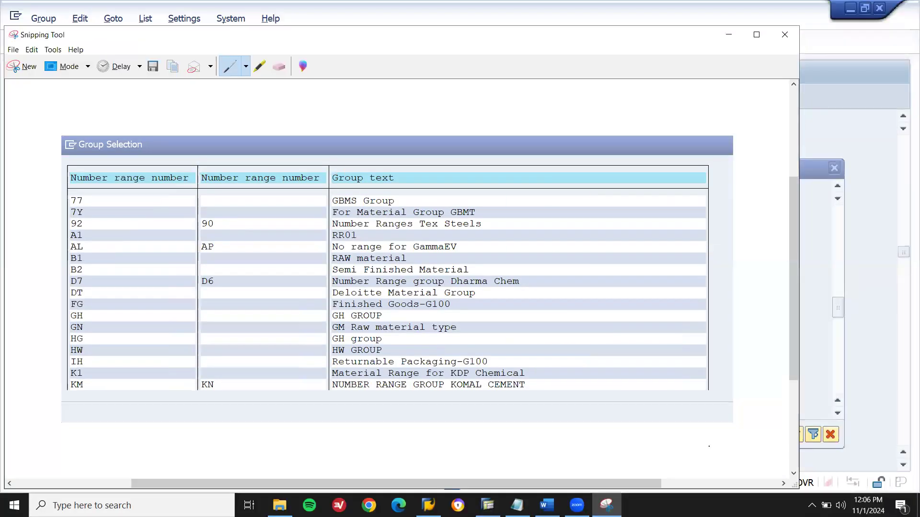
{"action": "key", "text": "ctrl+s"}
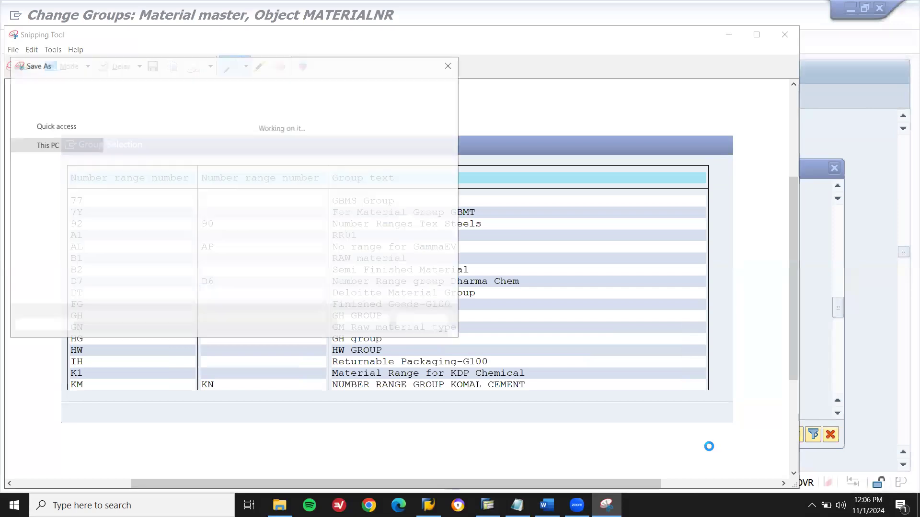
{"action": "key", "text": "Return"}
{"action": "left_click", "coordinate": [479, 254]}
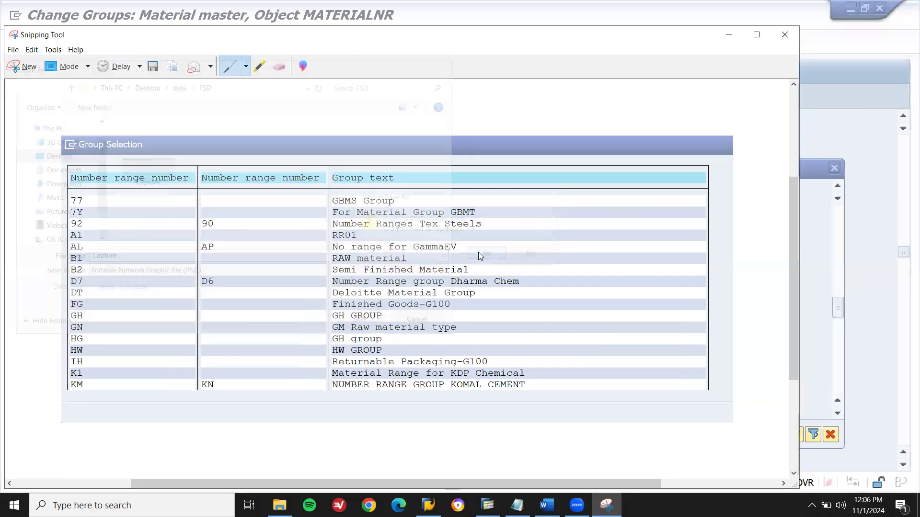
Back in SAP, assign the ZZRO element to the Number Ranges Tex Steels group and save the changes
{"action": "left_click", "coordinate": [852, 101]}
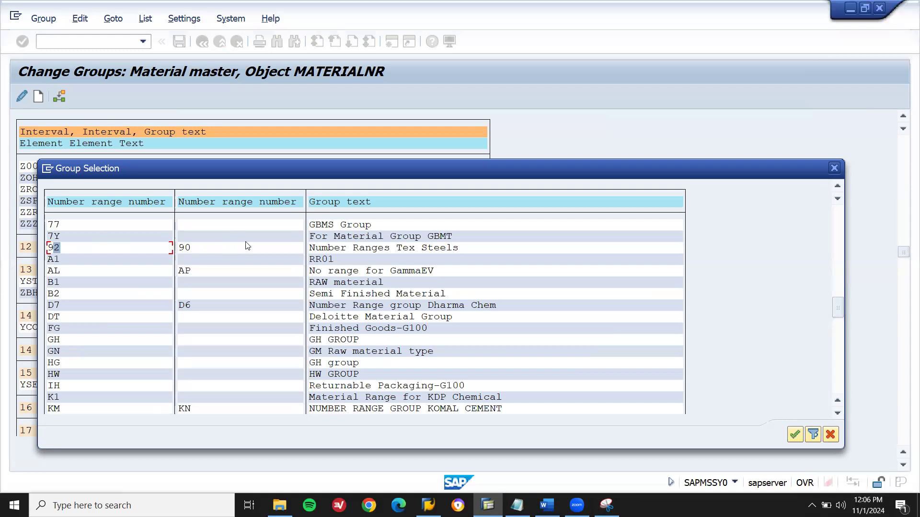
{"action": "double_click", "coordinate": [50, 248]}
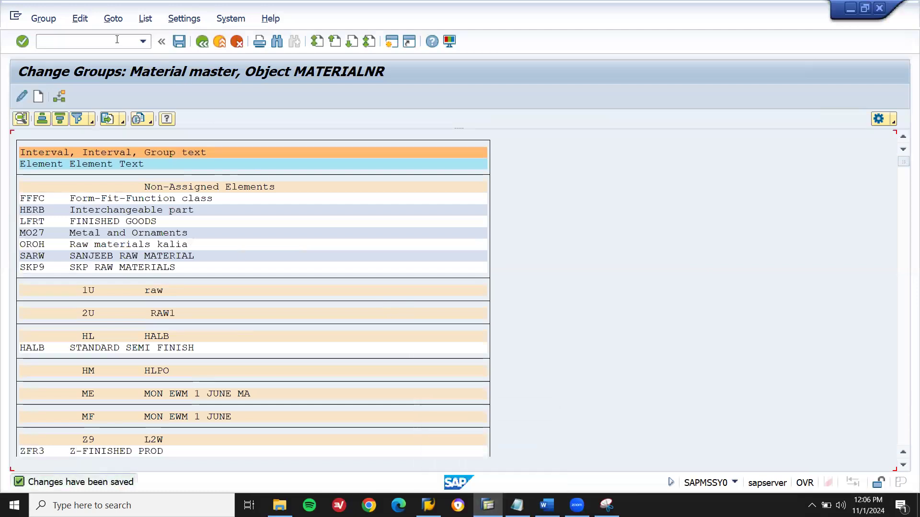
Run transaction MM01 for a ZRaw Material SHEBIK material without a number and enter YB01 for the first two organizational levels
{"action": "type", "text": "/NMM01"}
{"action": "key", "text": "Return"}
{"action": "key", "text": "Return"}
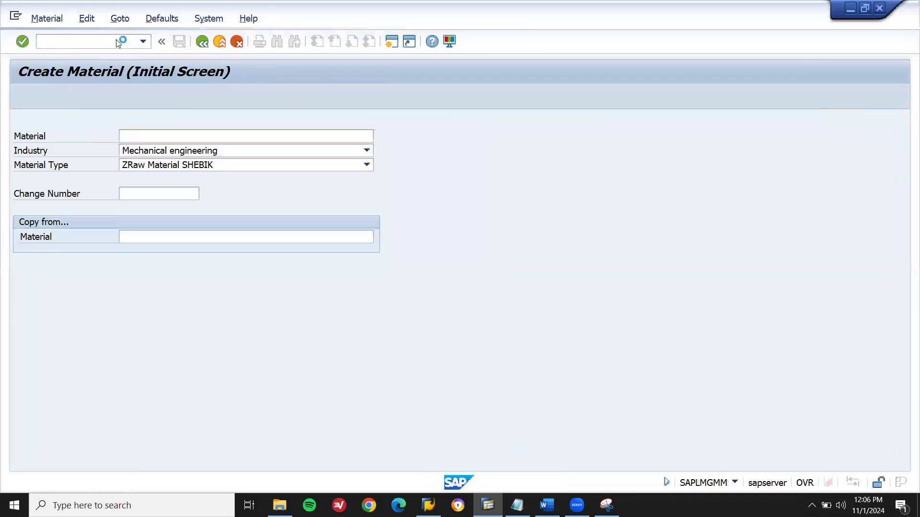
{"action": "key", "text": "Return"}
{"action": "type", "text": "YB01"}
{"action": "key", "text": "Tab"}
{"action": "type", "text": "YB01"}
{"action": "key", "text": "Return"}
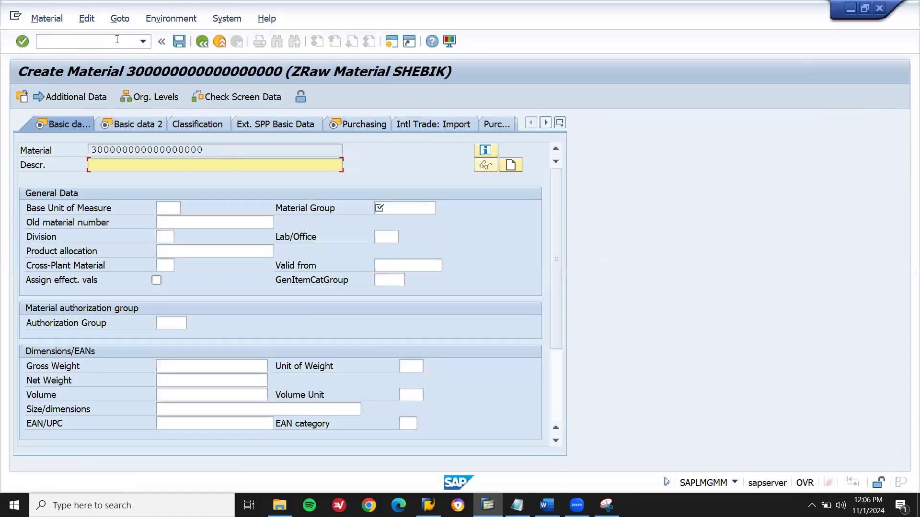
Capture the new material's header and assigned number with Snipping Tool, save it as Capture 1, and close the tool
{"action": "left_click", "coordinate": [207, 150]}
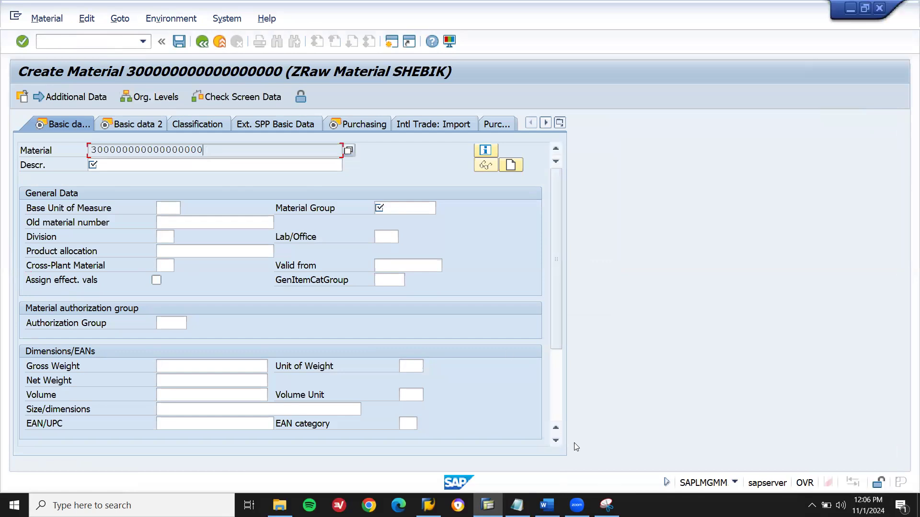
{"action": "left_click", "coordinate": [607, 505]}
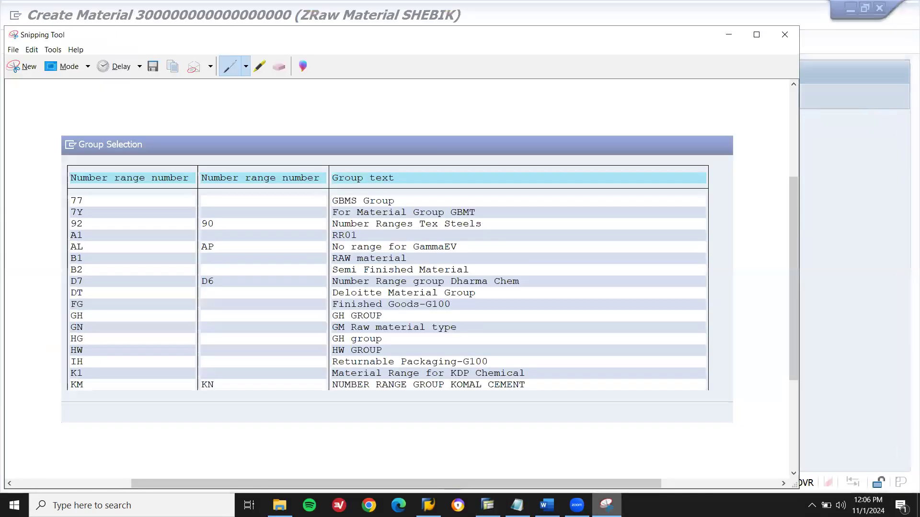
{"action": "left_click", "coordinate": [16, 69]}
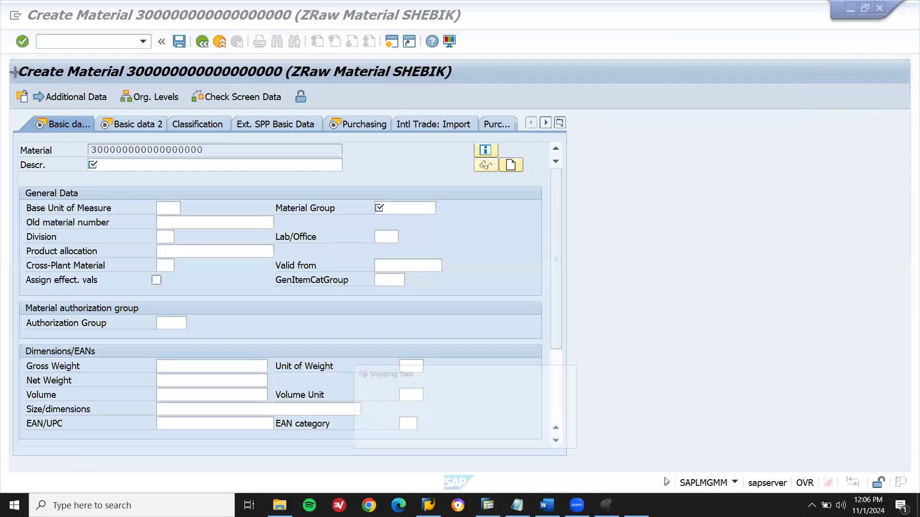
{"action": "left_click_drag", "start_coordinate": [8, 61], "coordinate": [400, 181]}
{"action": "key", "text": "ctrl+s"}
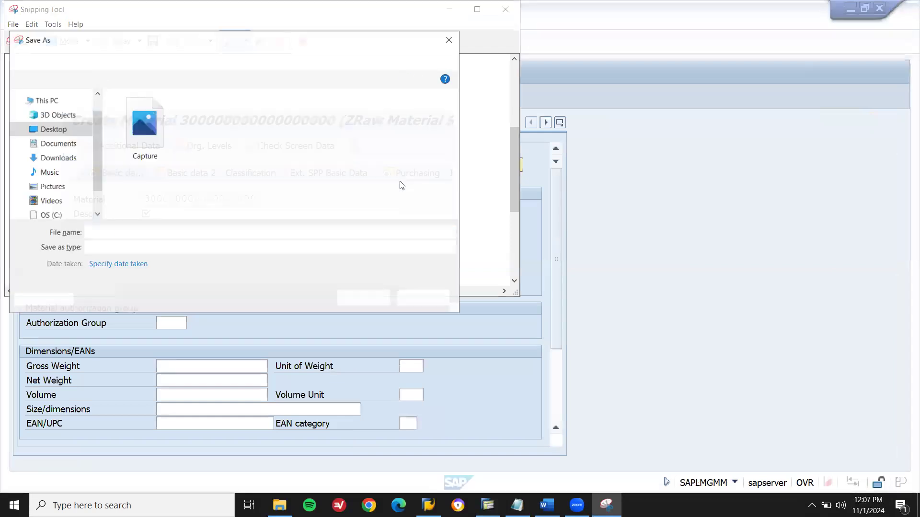
{"action": "key", "text": "End"}
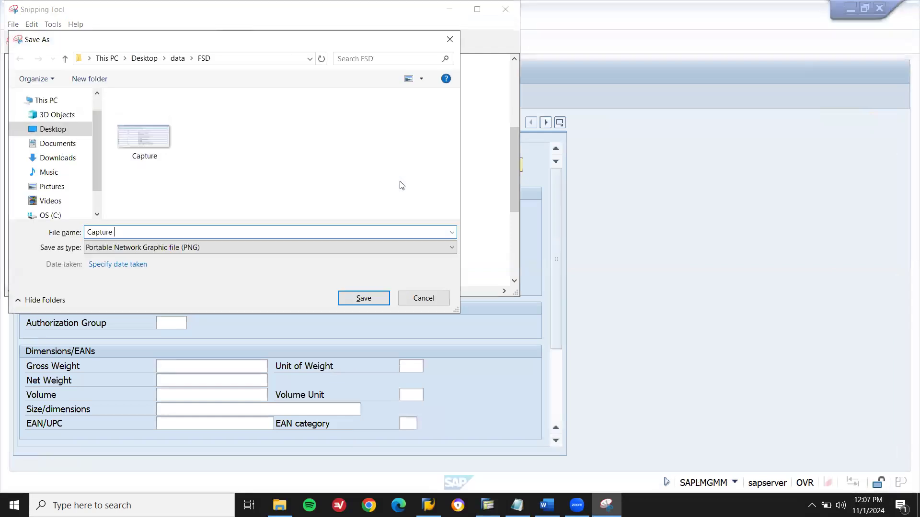
{"action": "key", "text": "Return"}
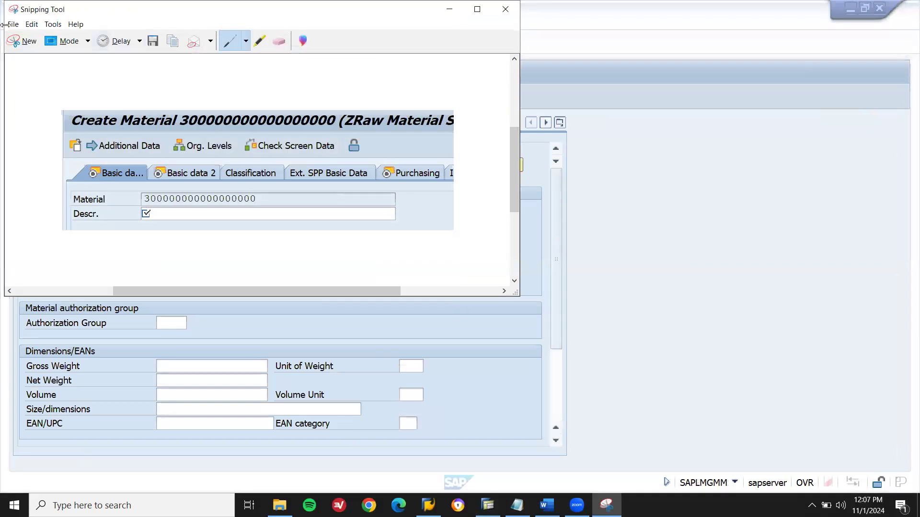
{"action": "double_click", "coordinate": [14, 10]}
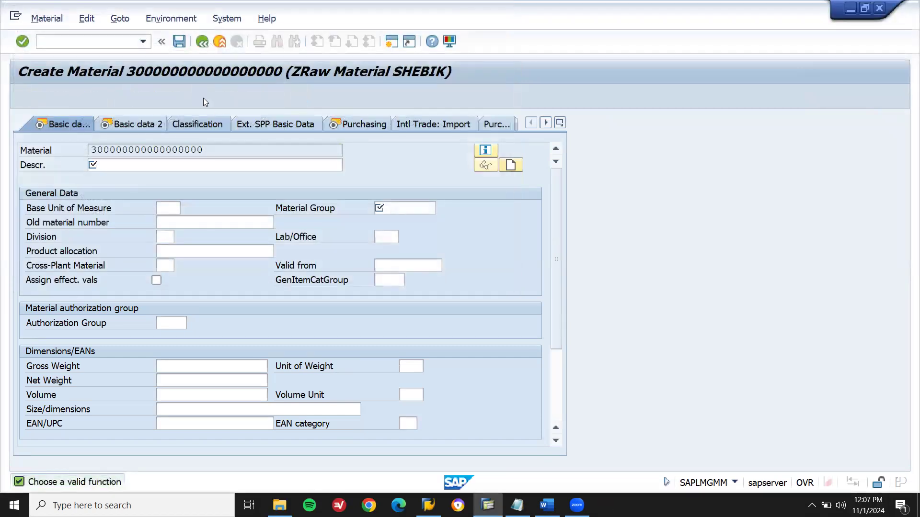
Restart the material creation in SAP and enter Z11000, copied from the Notepad notes, as the material number
{"action": "left_click", "coordinate": [100, 40]}
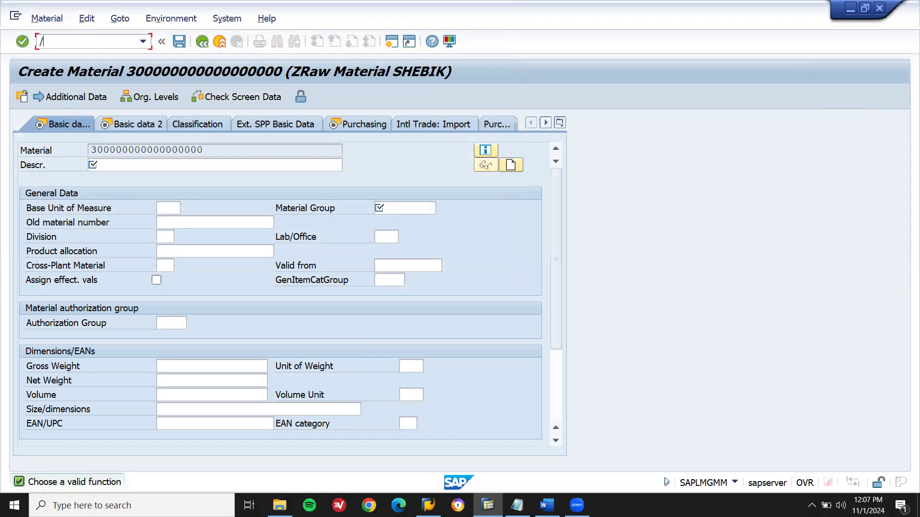
{"action": "key", "text": "Return"}
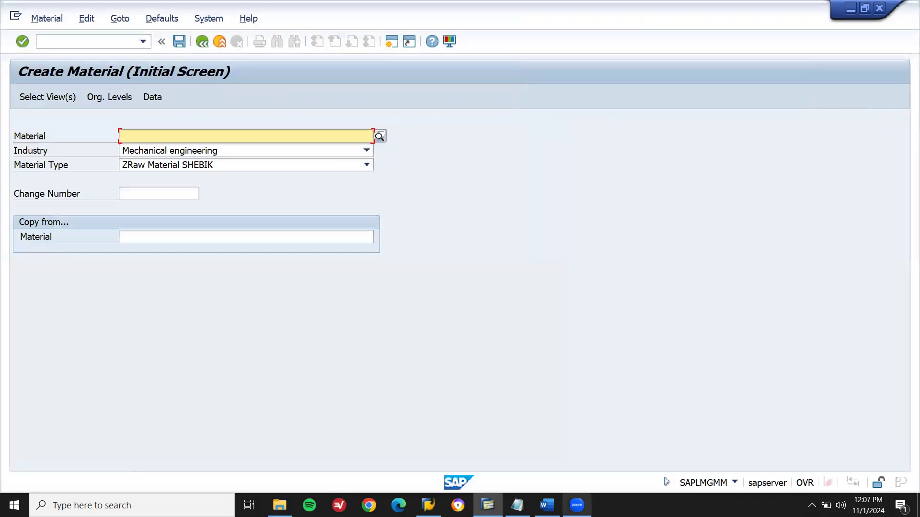
{"action": "key", "text": "alt+Tab"}
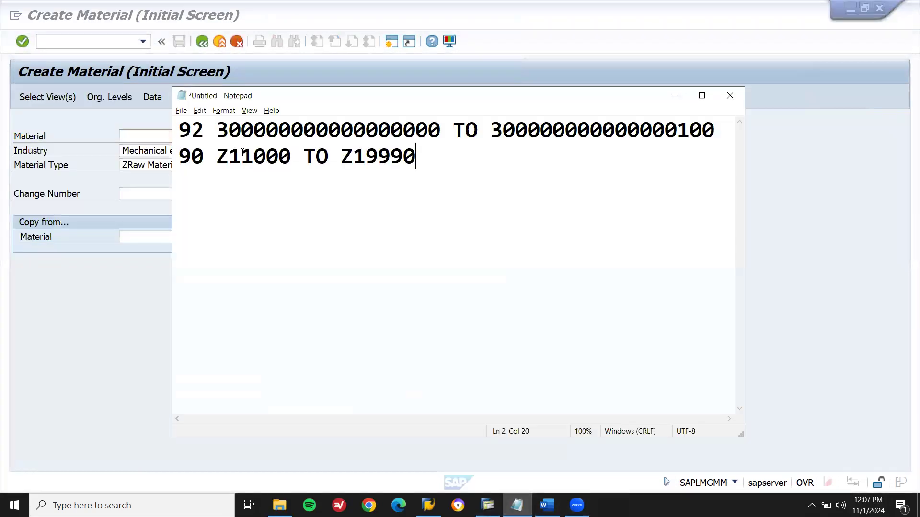
{"action": "double_click", "coordinate": [243, 153]}
{"action": "key", "text": "ctrl+c"}
{"action": "key", "text": "alt+Tab"}
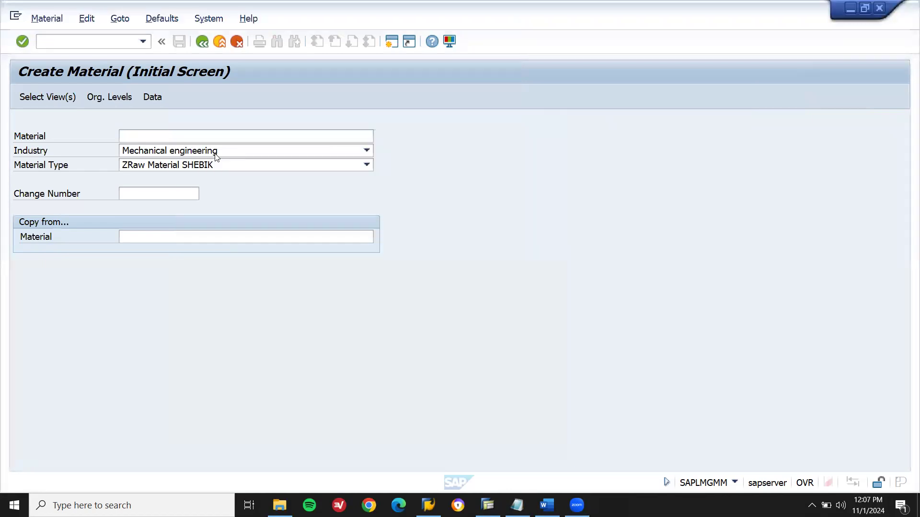
{"action": "key", "text": "ctrl+v"}
{"action": "key", "text": "Return"}
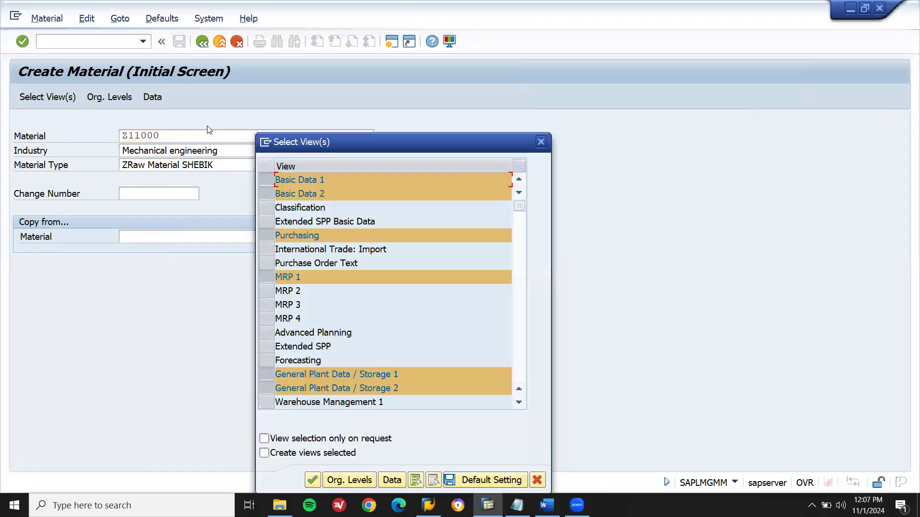
Accept the preselected views for material Z11000 and enter YN01 for the first two organizational levels
{"action": "key", "text": "Return"}
{"action": "type", "text": "YN01"}
{"action": "key", "text": "Tab"}
{"action": "type", "text": "YN01"}
{"action": "key", "text": "Return"}
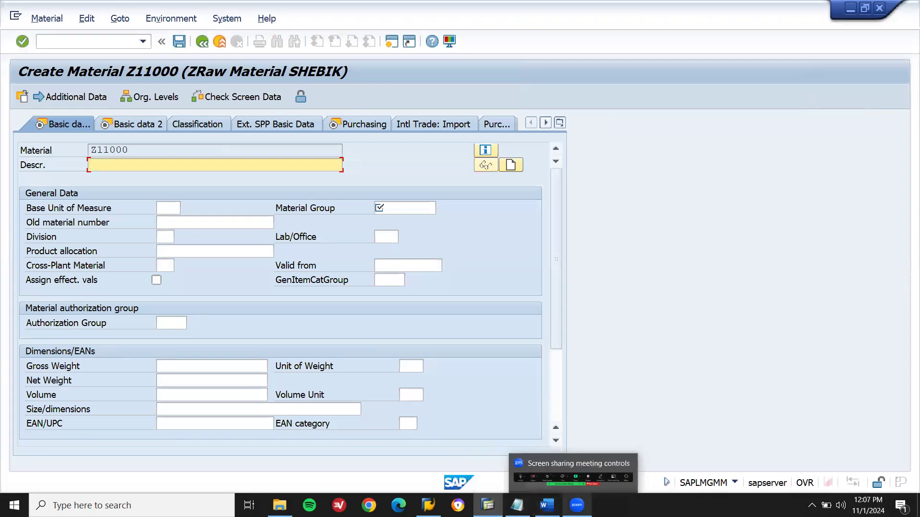
Capture the Z11000 material header with Snipping Tool and save it as Capture in the FSD folder, replacing the existing file
{"action": "left_click", "coordinate": [180, 505]}
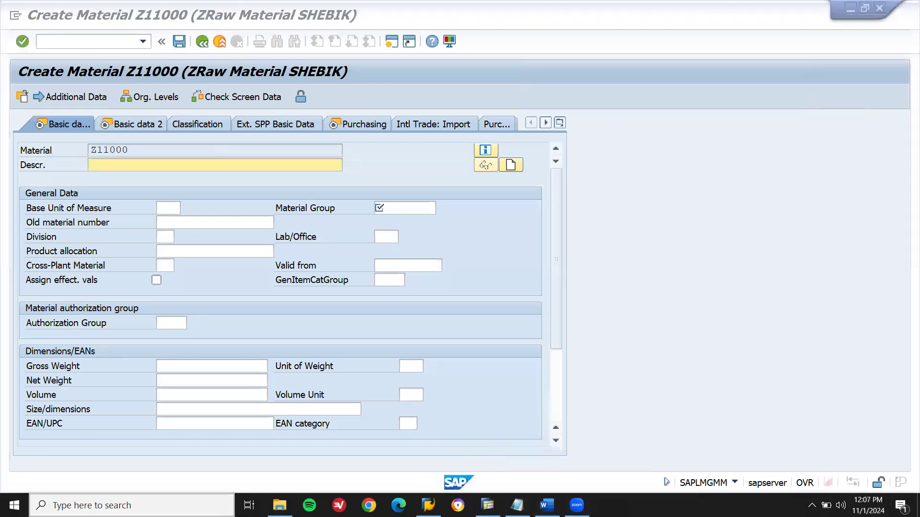
{"action": "type", "text": "SNip"}
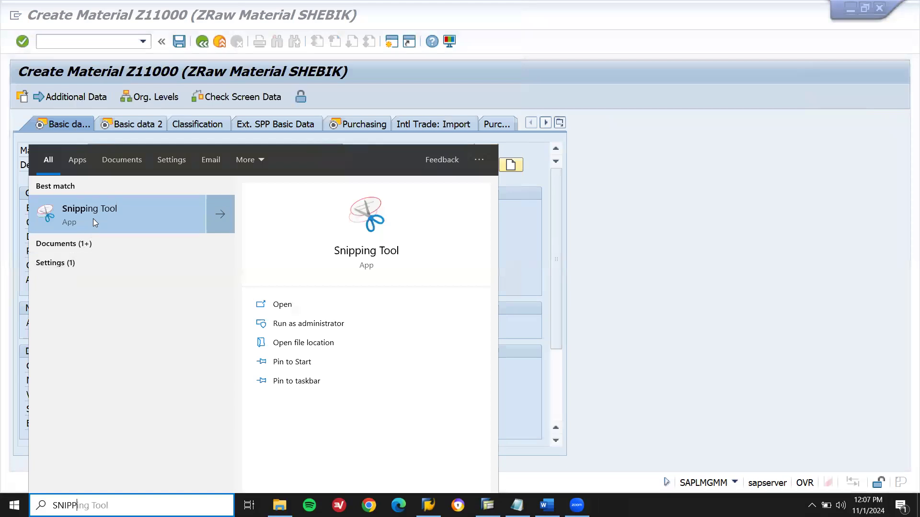
{"action": "left_click", "coordinate": [93, 219]}
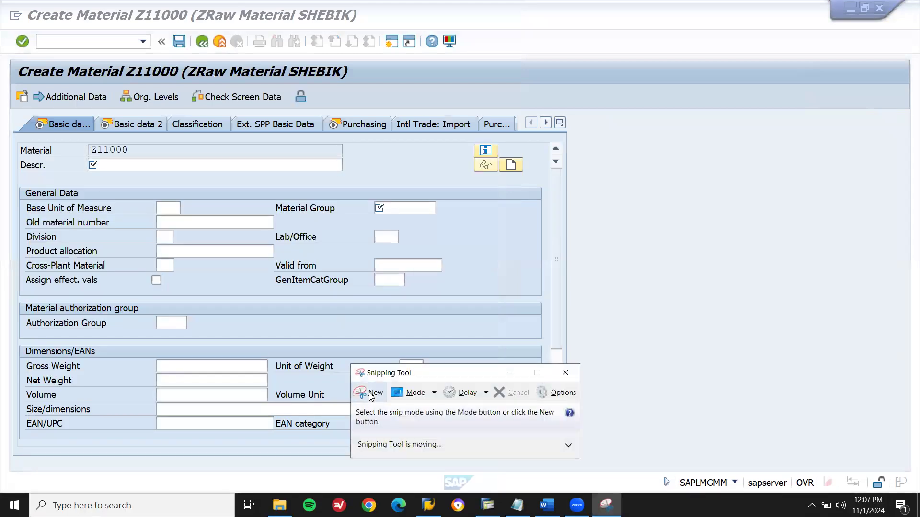
{"action": "left_click", "coordinate": [367, 392]}
{"action": "left_click_drag", "start_coordinate": [8, 60], "coordinate": [376, 185]}
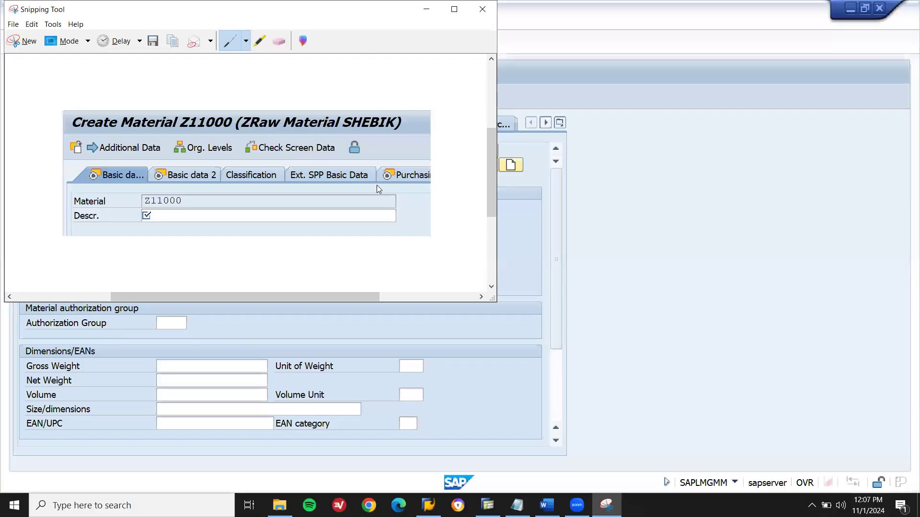
{"action": "key", "text": "ctrl+s"}
{"action": "key", "text": "Return"}
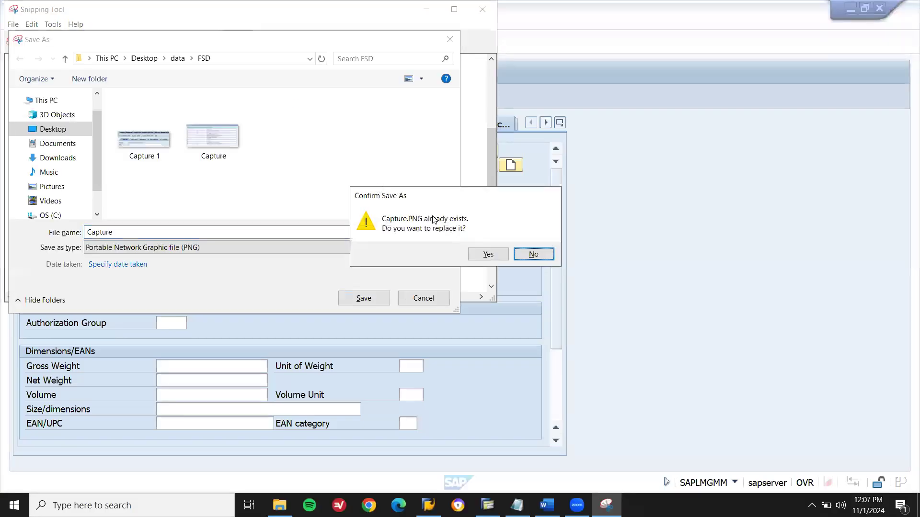
{"action": "left_click", "coordinate": [486, 254]}
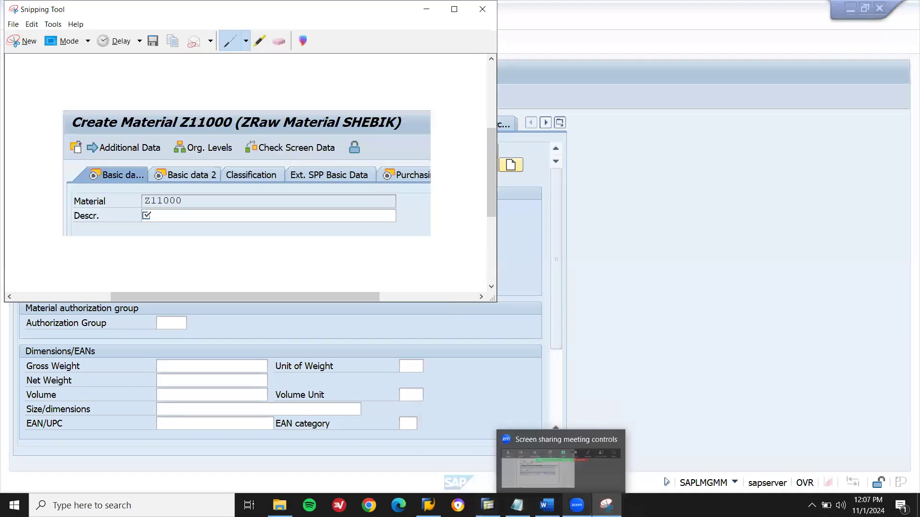
Switch to Word and insert the picture Capture 1 from the FSD folder in place of the selected Edit Intervals screenshot
{"action": "left_click", "coordinate": [547, 505]}
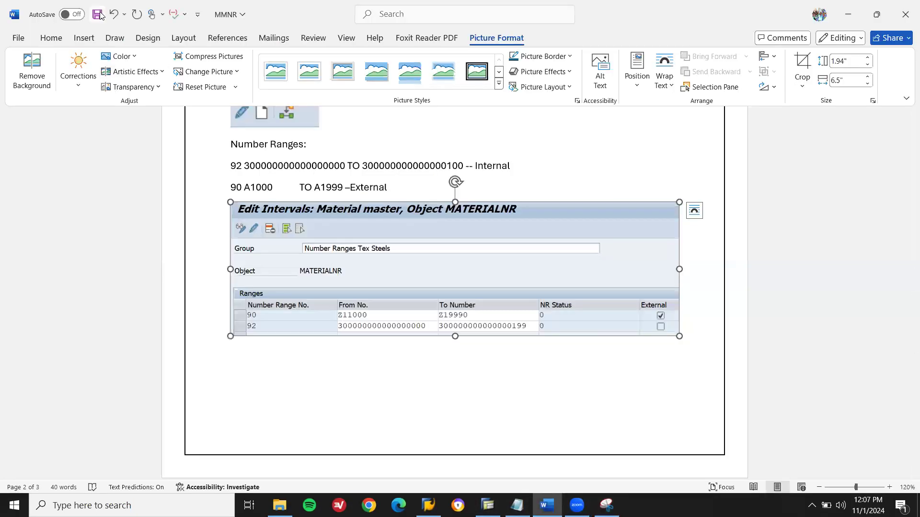
{"action": "left_click", "coordinate": [83, 38]}
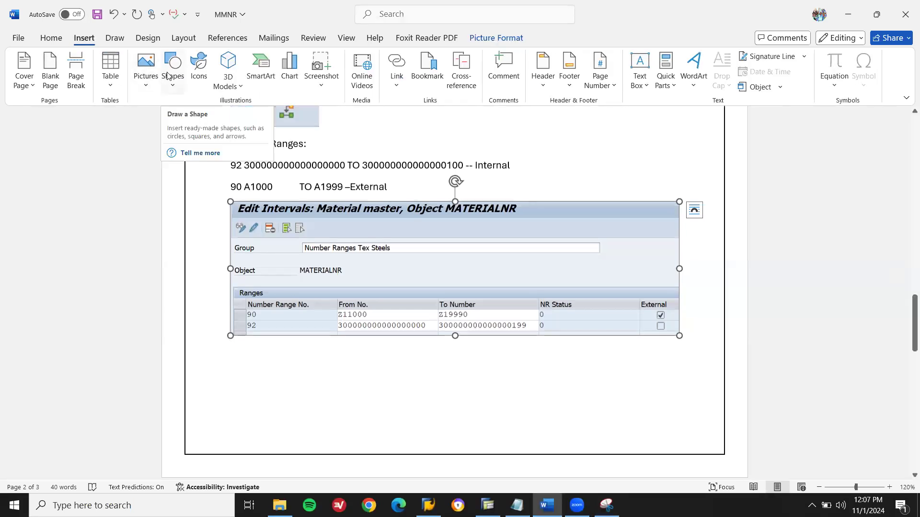
{"action": "left_click", "coordinate": [142, 75]}
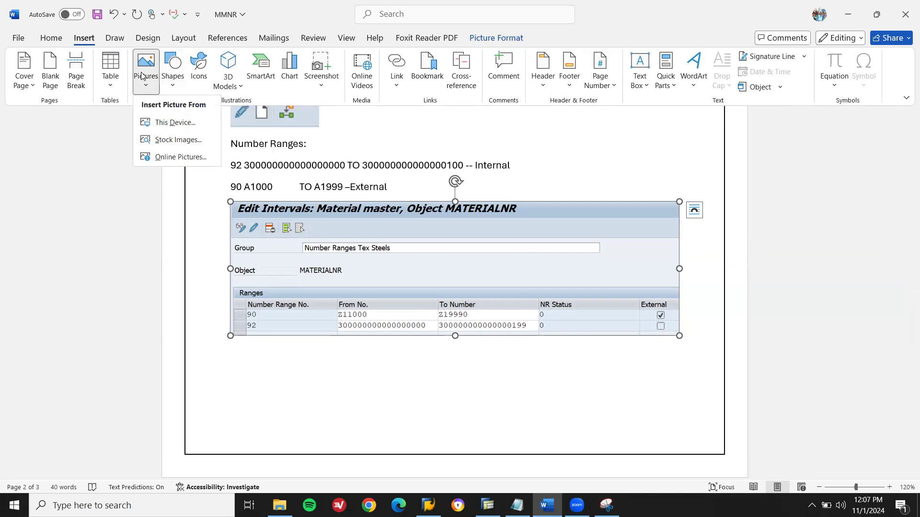
{"action": "left_click", "coordinate": [175, 124]}
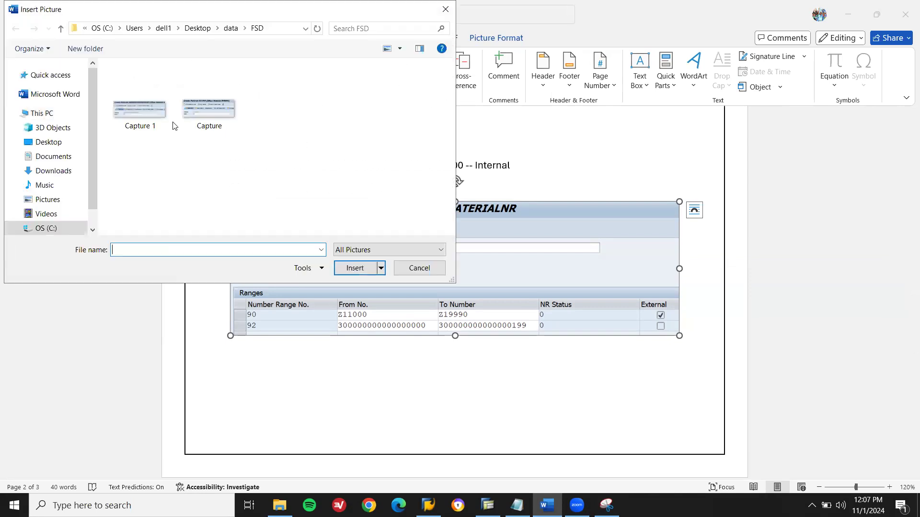
{"action": "double_click", "coordinate": [141, 108]}
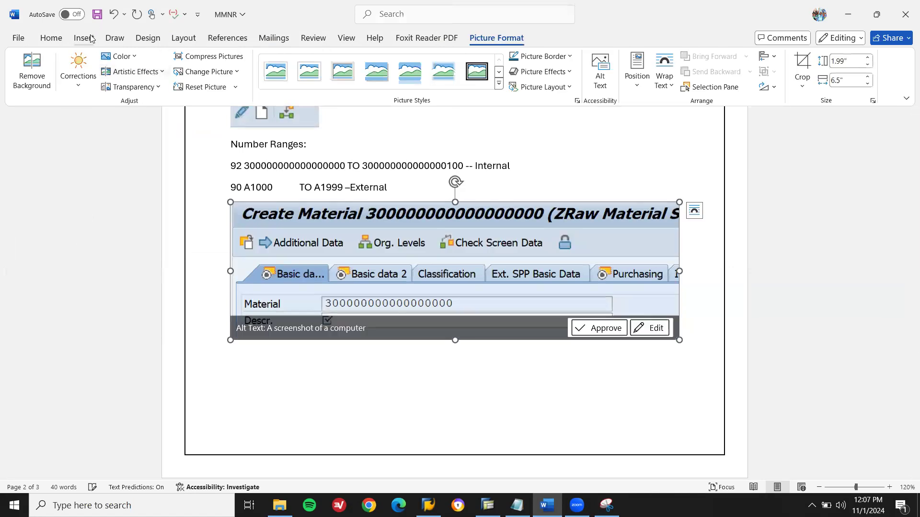
Insert the picture Capture from the FSD folder in place of the selected picture below the number ranges
{"action": "left_click", "coordinate": [91, 39]}
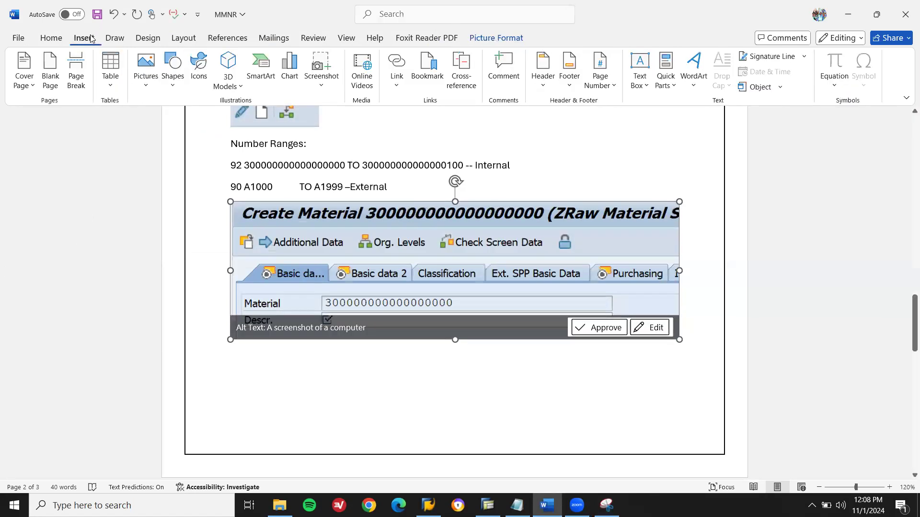
{"action": "left_click", "coordinate": [142, 66]}
{"action": "left_click", "coordinate": [167, 123]}
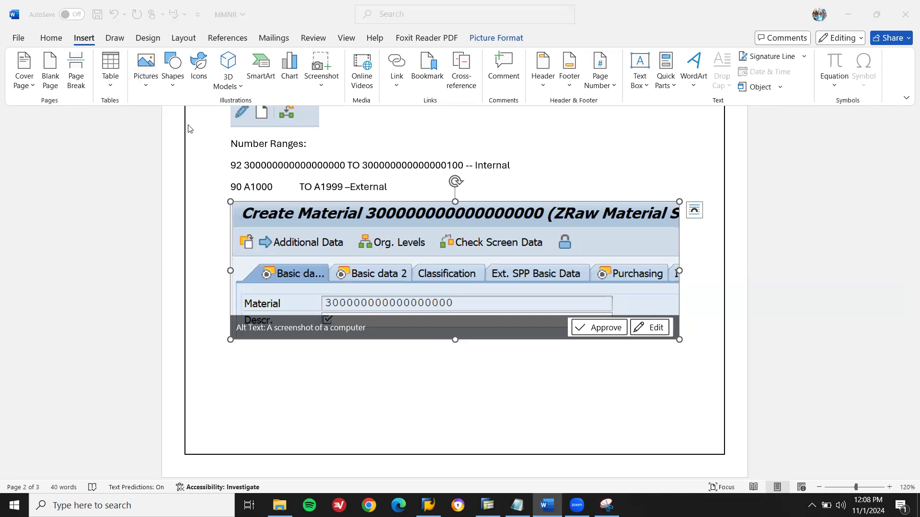
{"action": "double_click", "coordinate": [225, 114]}
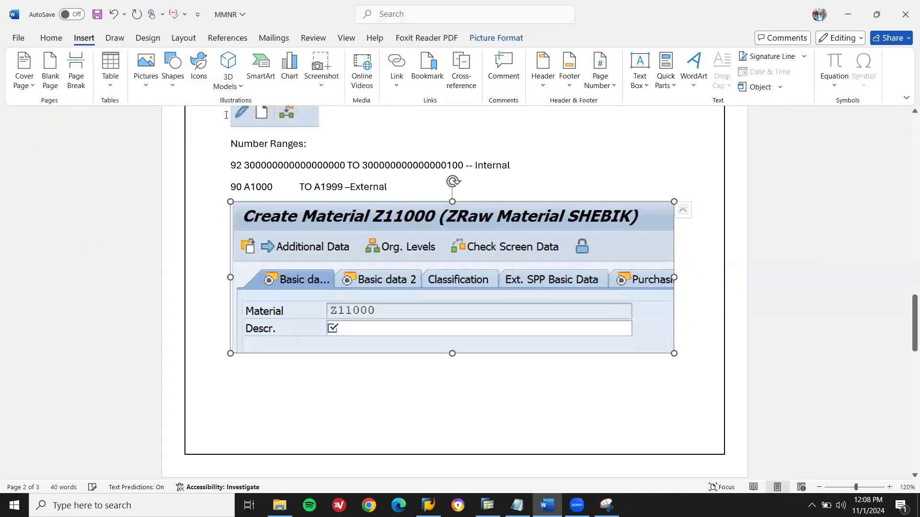
Insert the picture Capture from the FSD folder once more, on the empty line below the Z11000 screenshot
{"action": "key", "text": "Down"}
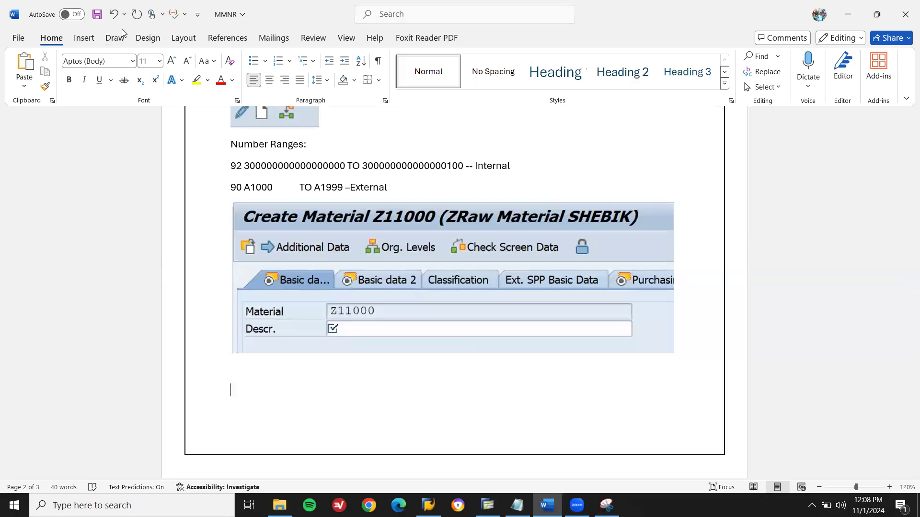
{"action": "left_click", "coordinate": [83, 38]}
{"action": "left_click", "coordinate": [145, 71]}
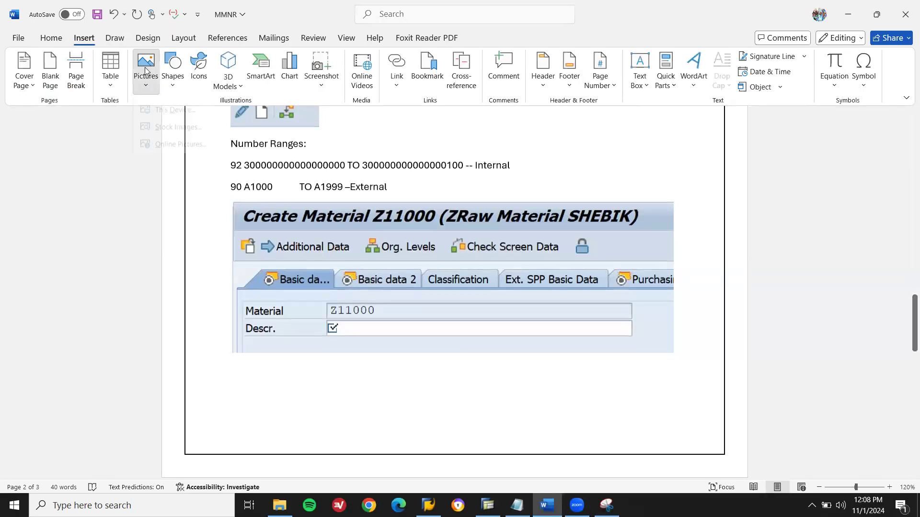
{"action": "left_click", "coordinate": [169, 126]}
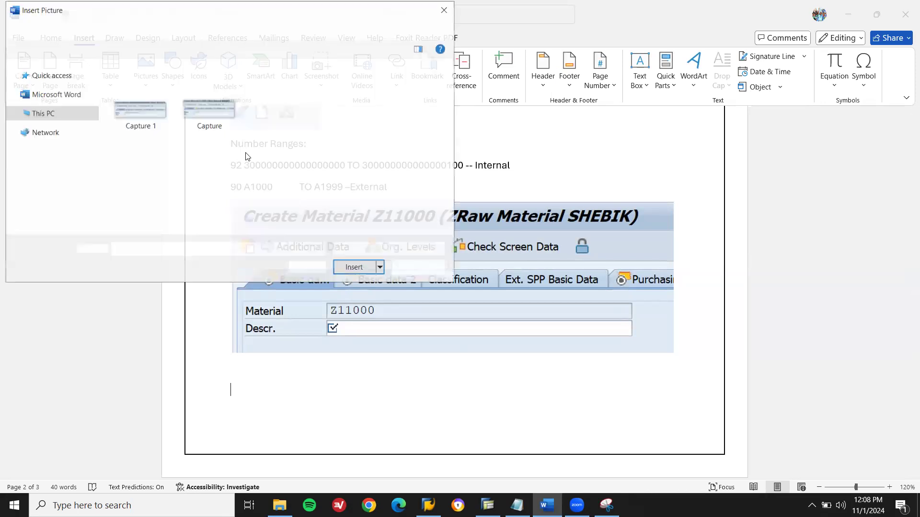
{"action": "double_click", "coordinate": [208, 111]}
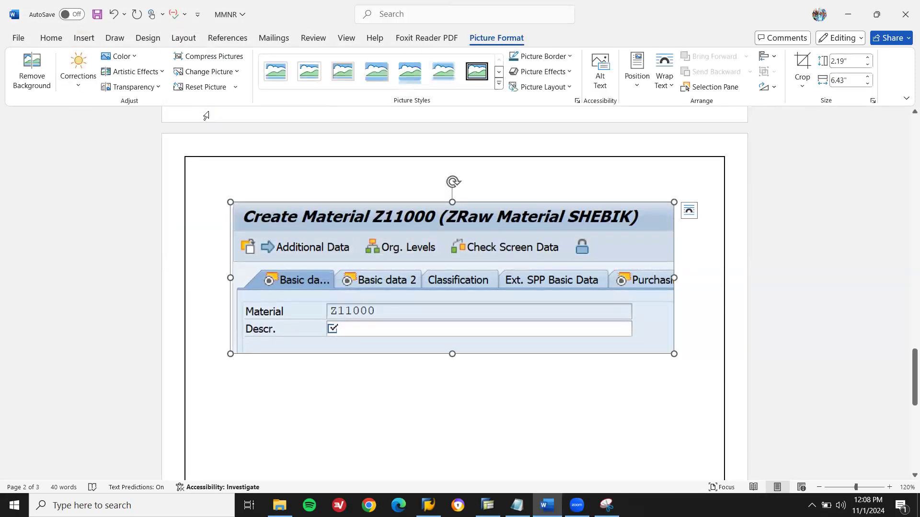
Replace the second Z11000 screenshot with the picture Capture 1 from the FSD folder
{"action": "left_click", "coordinate": [84, 37]}
{"action": "left_click", "coordinate": [141, 60]}
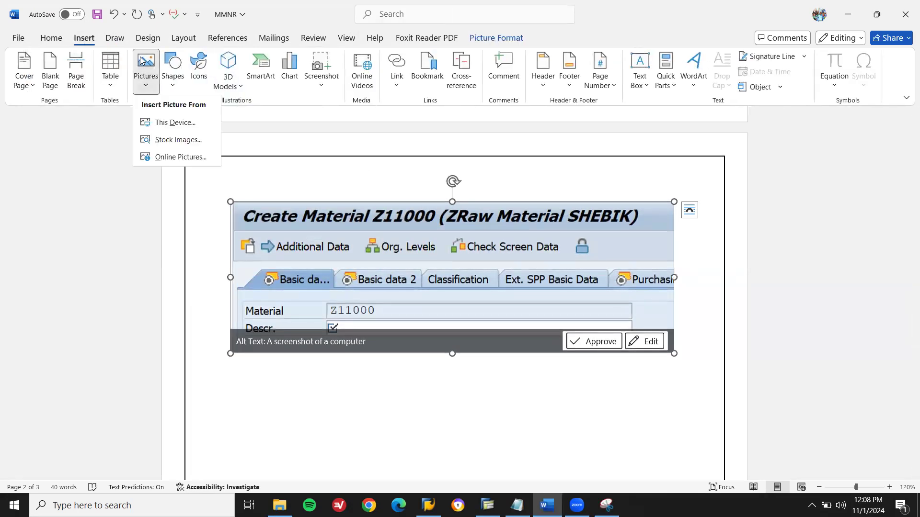
{"action": "left_click", "coordinate": [168, 122]}
{"action": "double_click", "coordinate": [131, 128]}
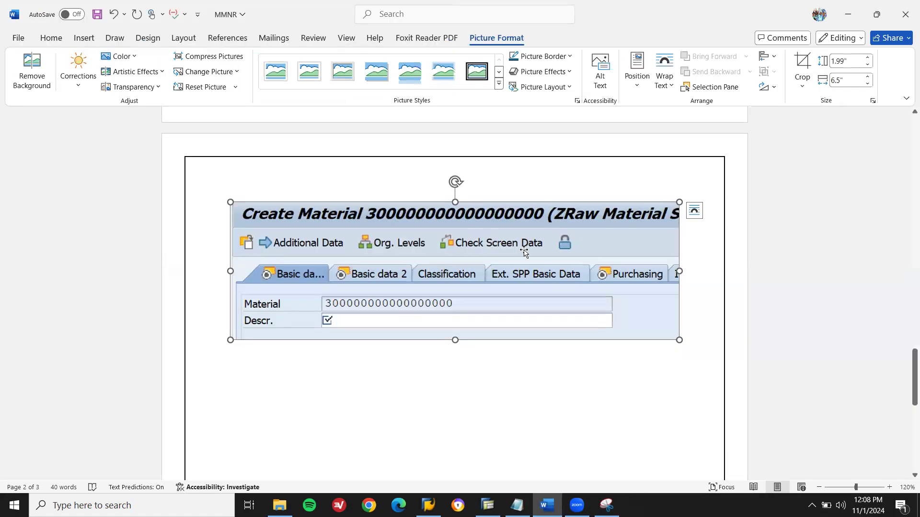
Add a new line starting with "Assign" below the external number range line, above the Z11000 screenshot
{"action": "left_click", "coordinate": [533, 423]}
{"action": "left_click_drag", "start_coordinate": [907, 356], "coordinate": [907, 275]}
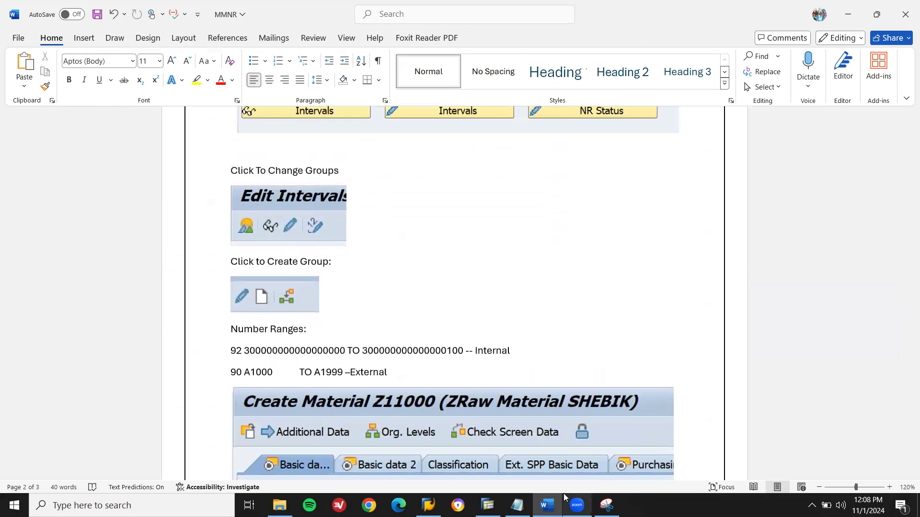
{"action": "key", "text": "Return"}
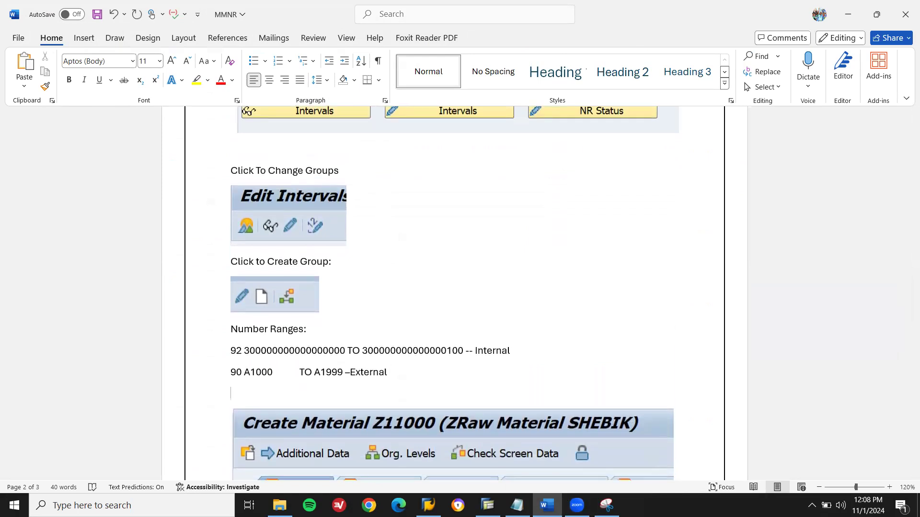
{"action": "type", "text": "aSSUGN"}
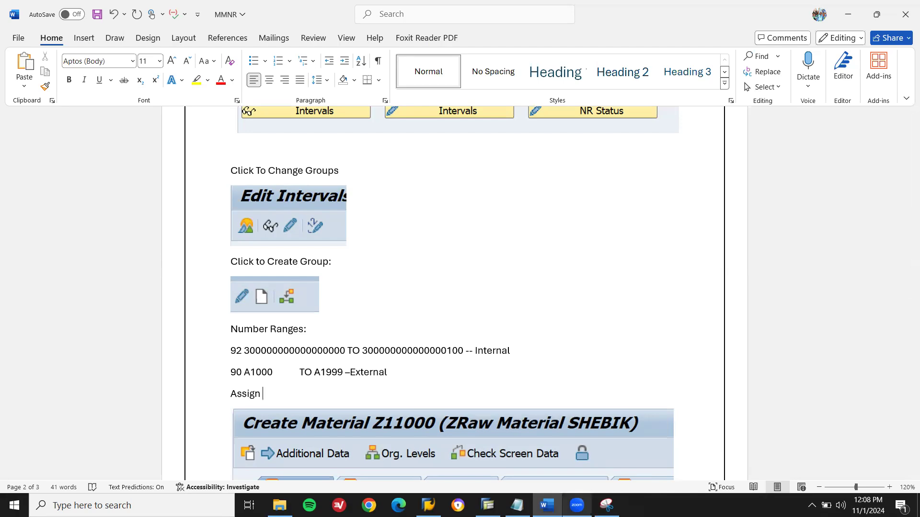
Switch to SAP, start transaction /nmmnr, open the group maintenance for MATERIALNR and look up the available group commands
{"action": "left_click", "coordinate": [488, 506]}
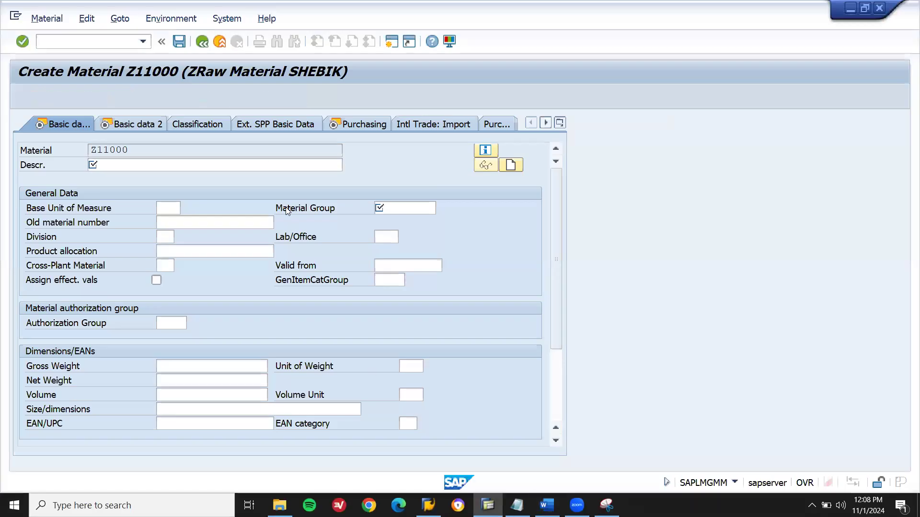
{"action": "double_click", "coordinate": [222, 114]}
{"action": "left_click", "coordinate": [109, 43]}
{"action": "type", "text": "/nmmnr"}
{"action": "key", "text": "Return"}
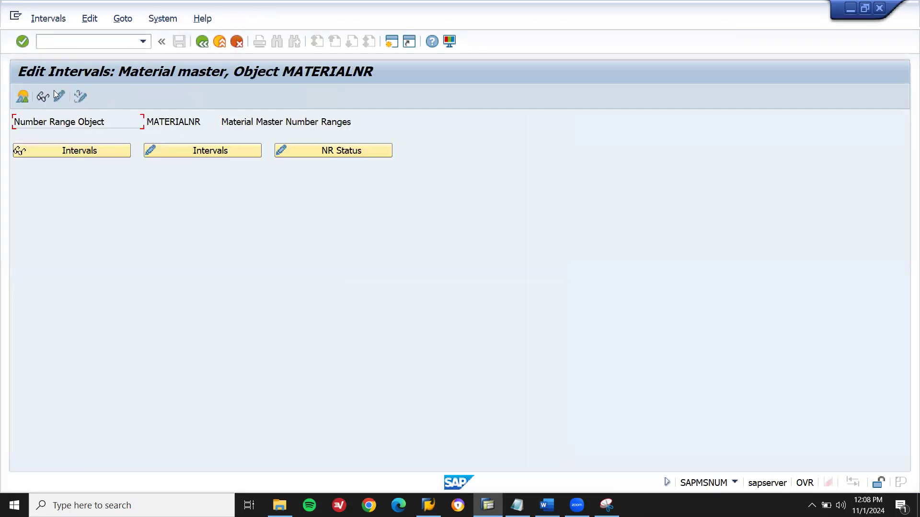
{"action": "left_click", "coordinate": [59, 97]}
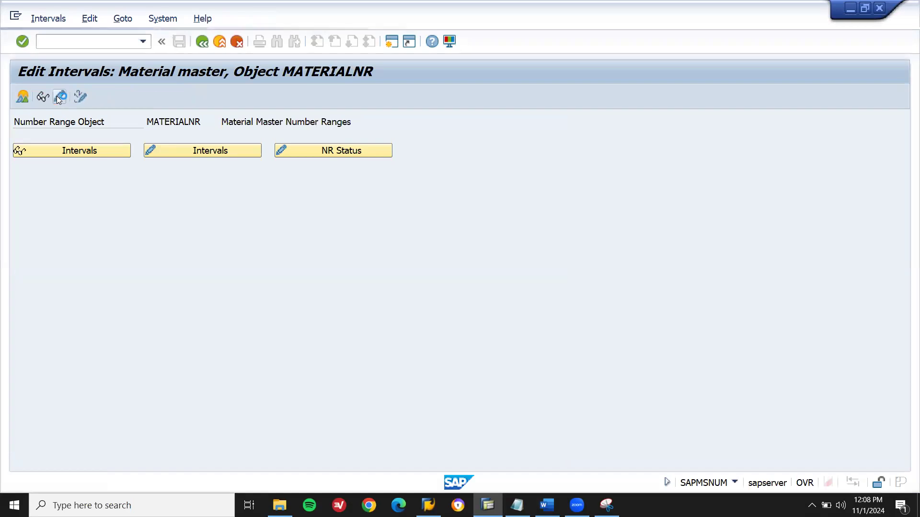
{"action": "left_click", "coordinate": [47, 20]}
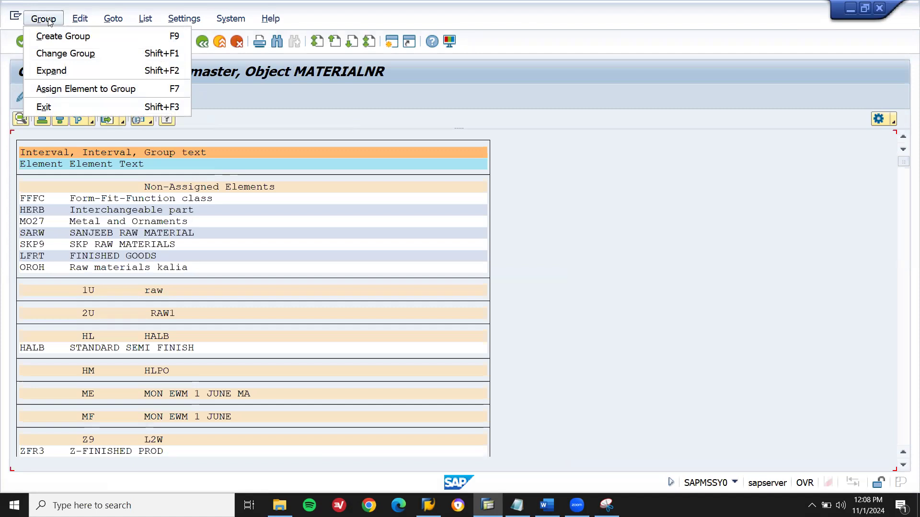
Return to Word, complete the line as "Assign Element to Group or Press F7" and add an empty line below it
{"action": "key", "text": "alt+Tab"}
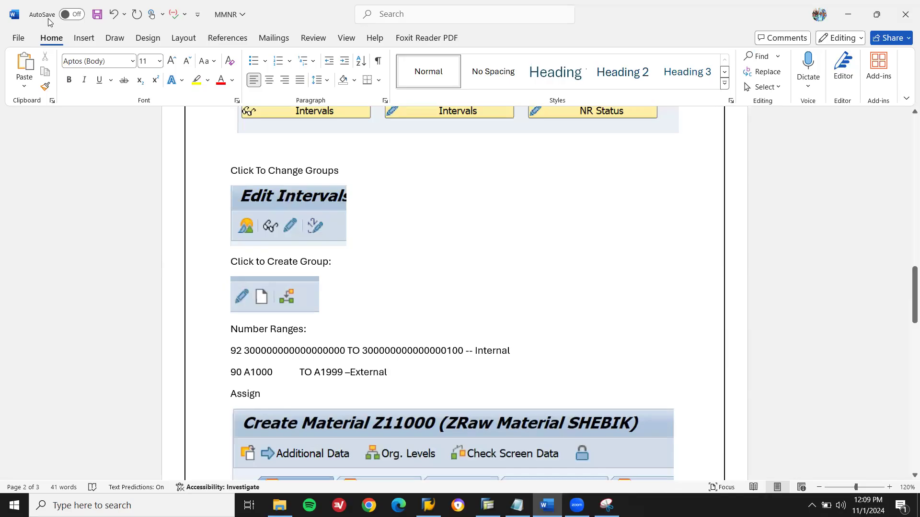
{"action": "type", "text": "Ele"}
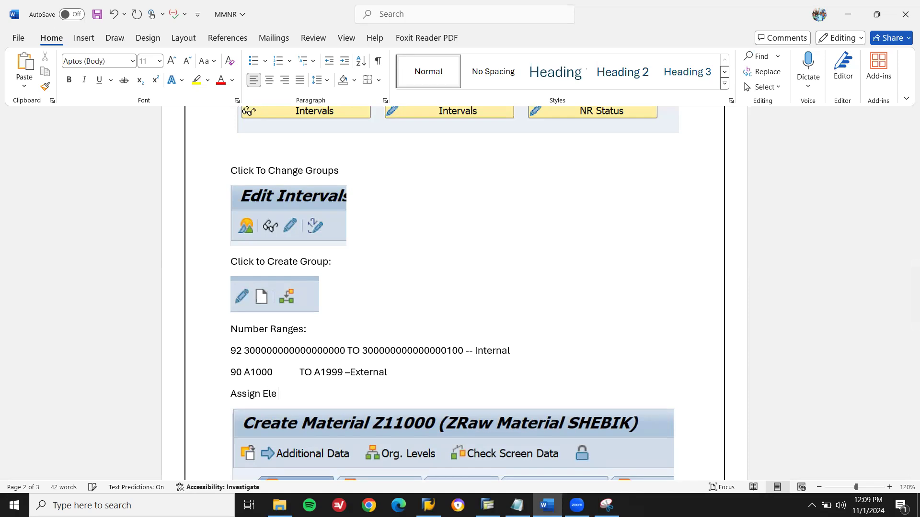
{"action": "type", "text": "lcment to Group or Prde"}
{"action": "key", "text": "BackSpace"}
{"action": "key", "text": "BackSpace"}
{"action": "key", "text": "BackSpace"}
{"action": "type", "text": "ess F7"}
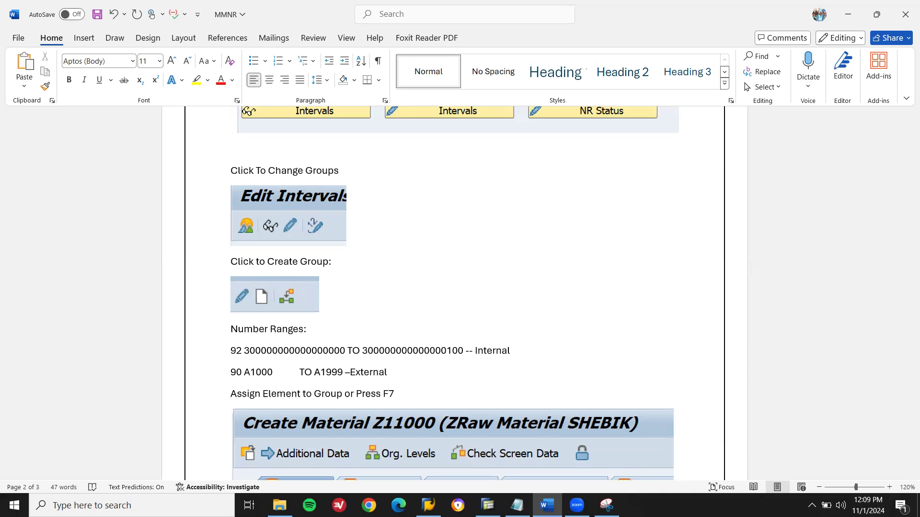
{"action": "key", "text": "Return"}
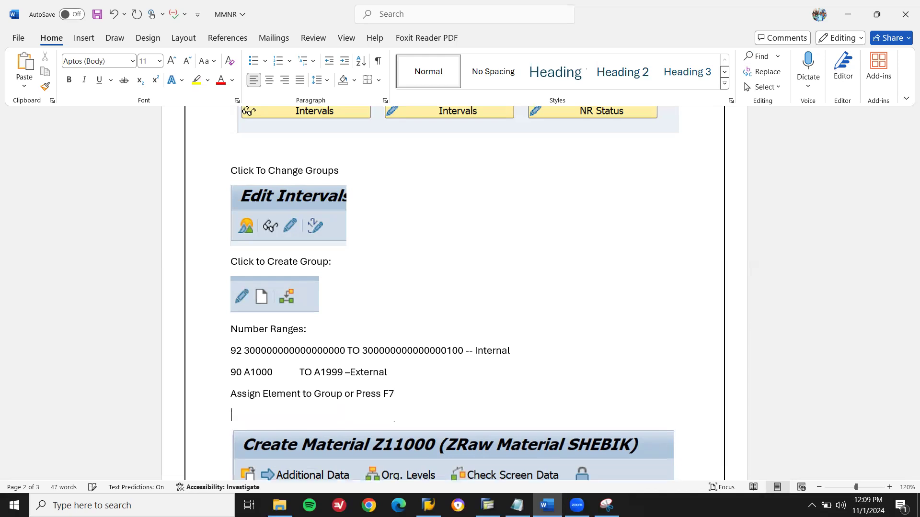
Switch to SAP and try the Assign Element to Group function on group 1U and on group Z9
{"action": "key", "text": "alt+Tab"}
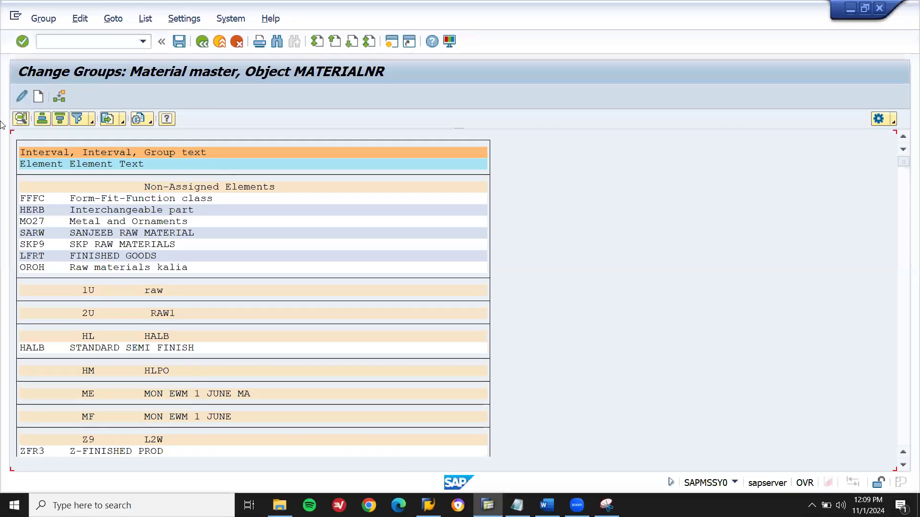
{"action": "left_click", "coordinate": [44, 19]}
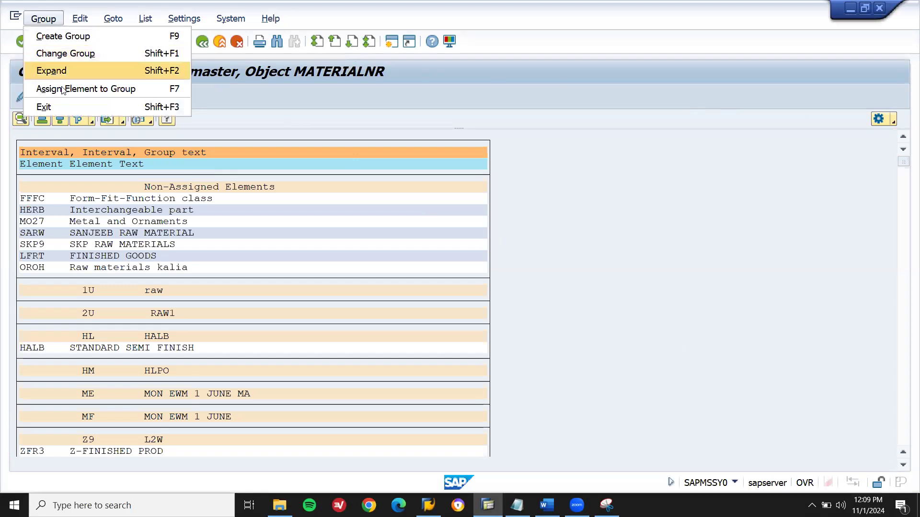
{"action": "left_click", "coordinate": [91, 290]}
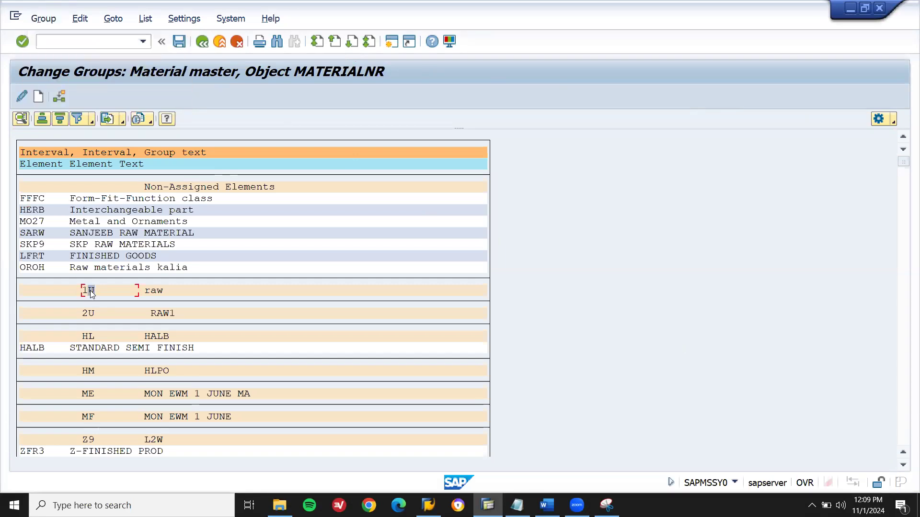
{"action": "left_click", "coordinate": [43, 18]}
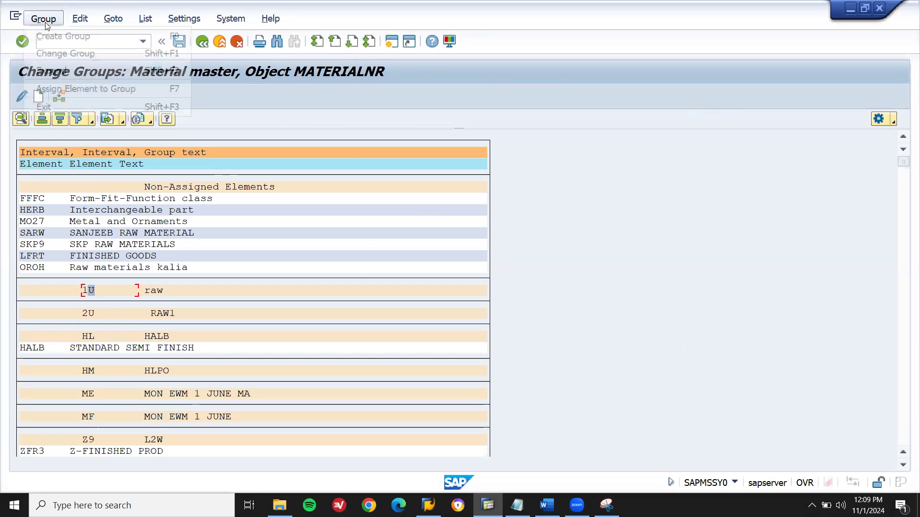
{"action": "left_click", "coordinate": [83, 89]}
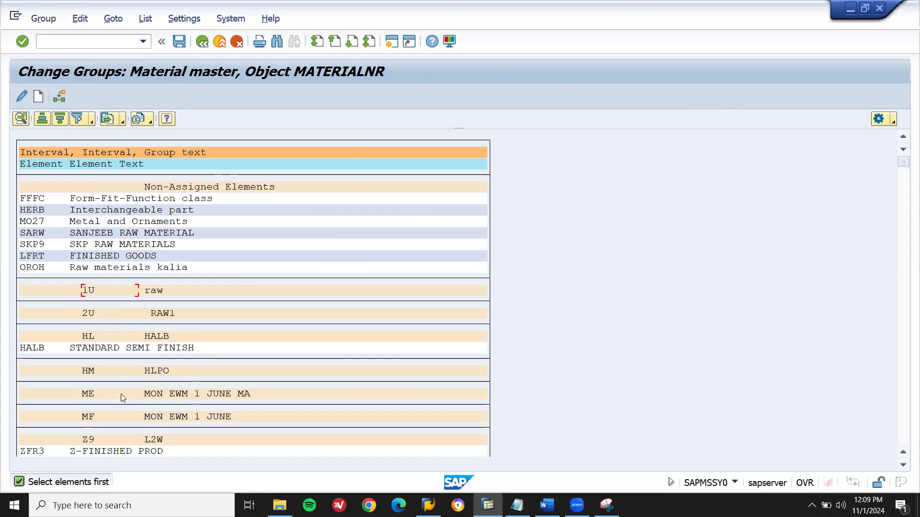
{"action": "left_click", "coordinate": [85, 440]}
{"action": "left_click", "coordinate": [41, 22]}
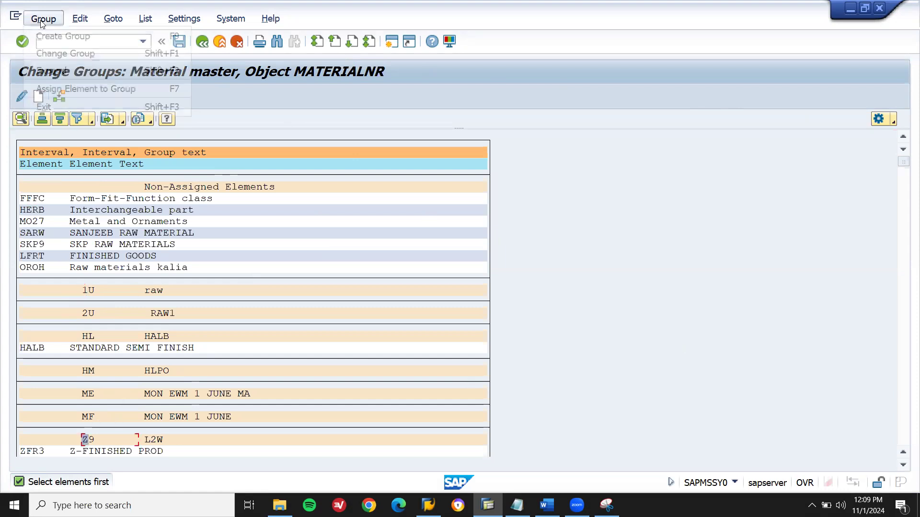
{"action": "left_click", "coordinate": [66, 88]}
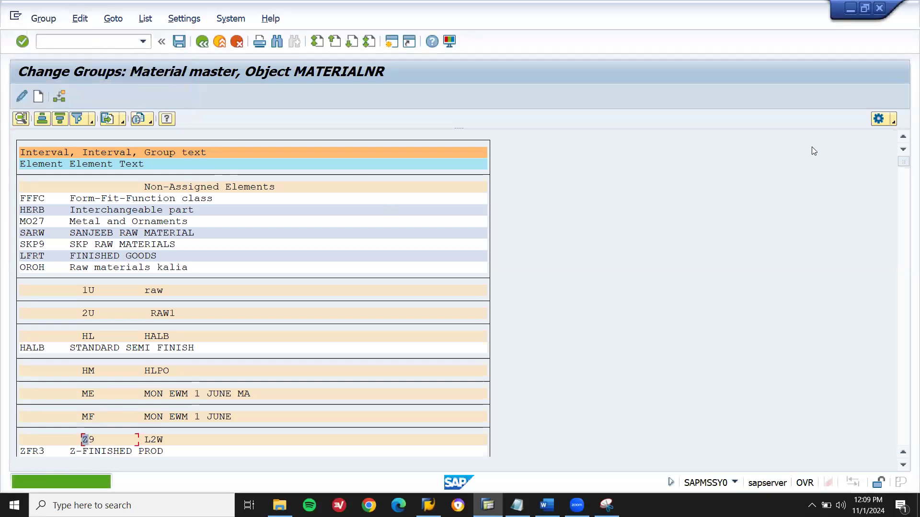
Run Assign Element to Group for the material type ROHR
{"action": "left_click_drag", "start_coordinate": [903, 163], "coordinate": [906, 205]}
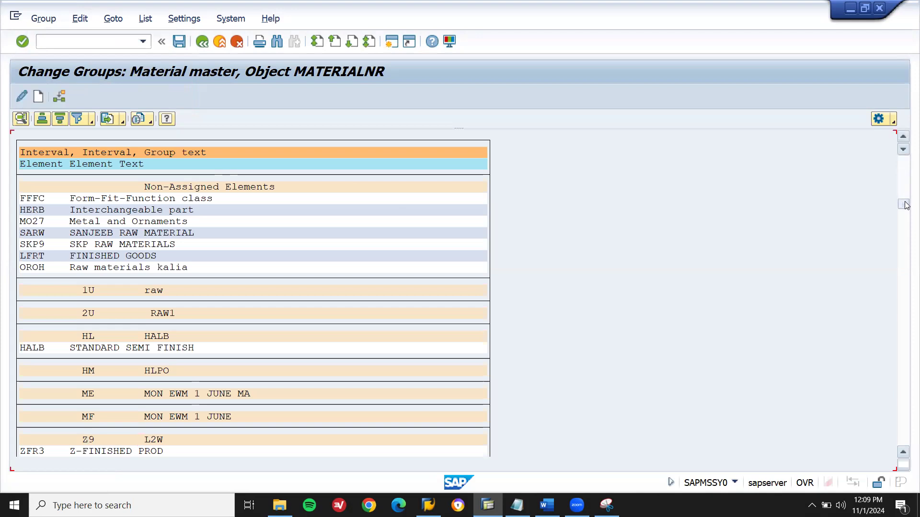
{"action": "left_click", "coordinate": [40, 233]}
{"action": "left_click", "coordinate": [43, 19]}
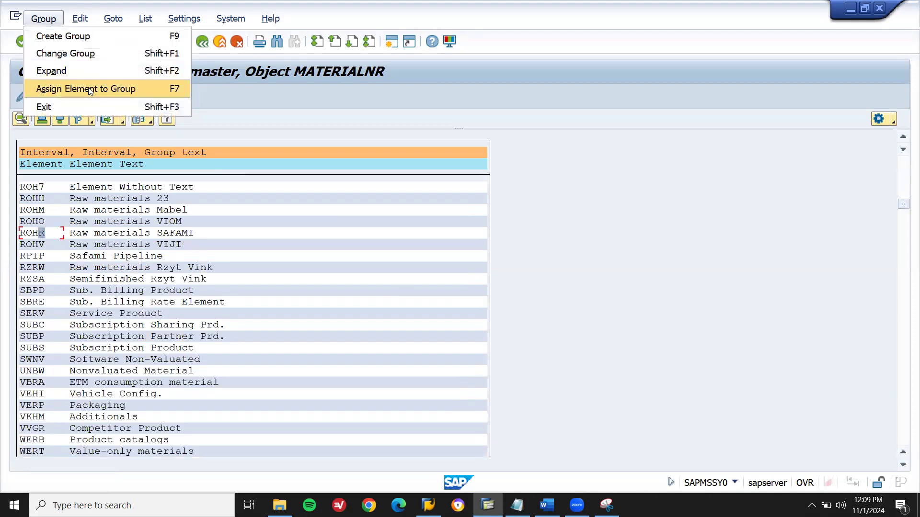
{"action": "left_click", "coordinate": [88, 88]}
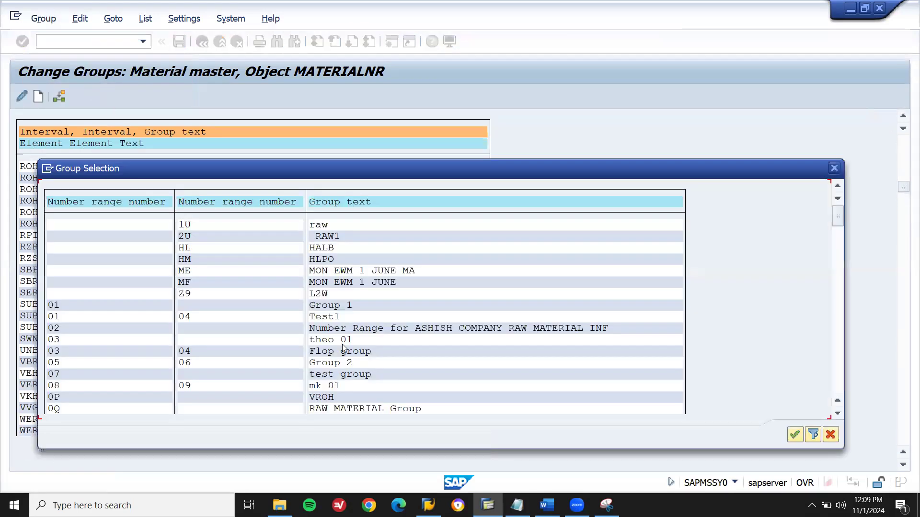
Locate group 92/90 "Number Ranges Tex Steels" in the group selection and snip the list header with that row using Snipping Tool
{"action": "left_click", "coordinate": [838, 380]}
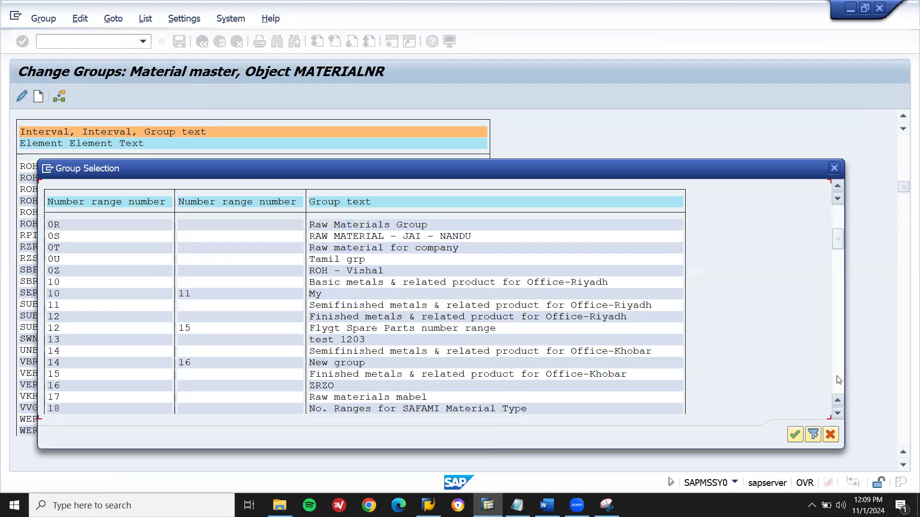
{"action": "left_click", "coordinate": [839, 380]}
{"action": "left_click", "coordinate": [839, 380]}
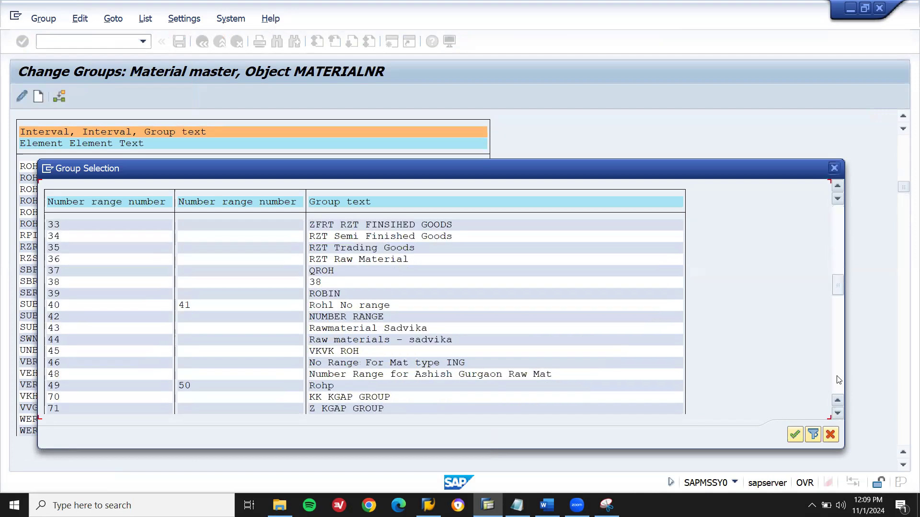
{"action": "left_click", "coordinate": [838, 380]}
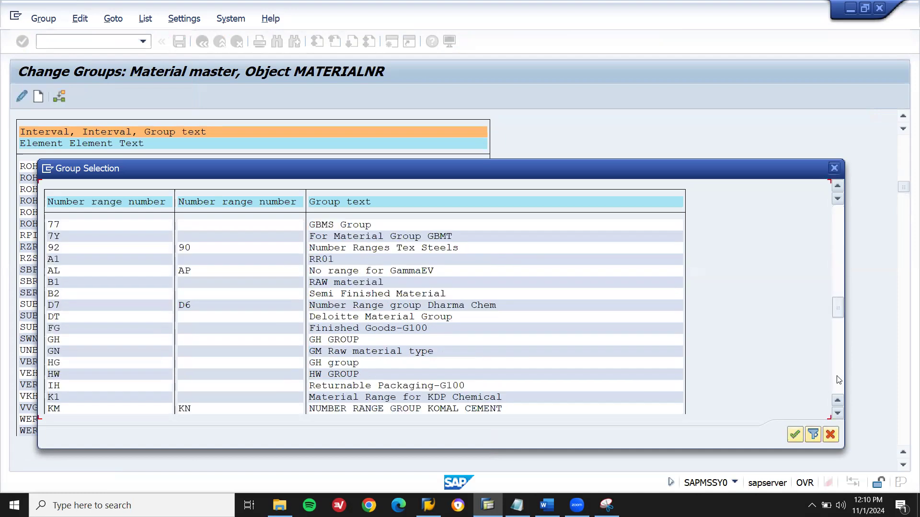
{"action": "left_click", "coordinate": [838, 413]}
{"action": "left_click", "coordinate": [838, 414]}
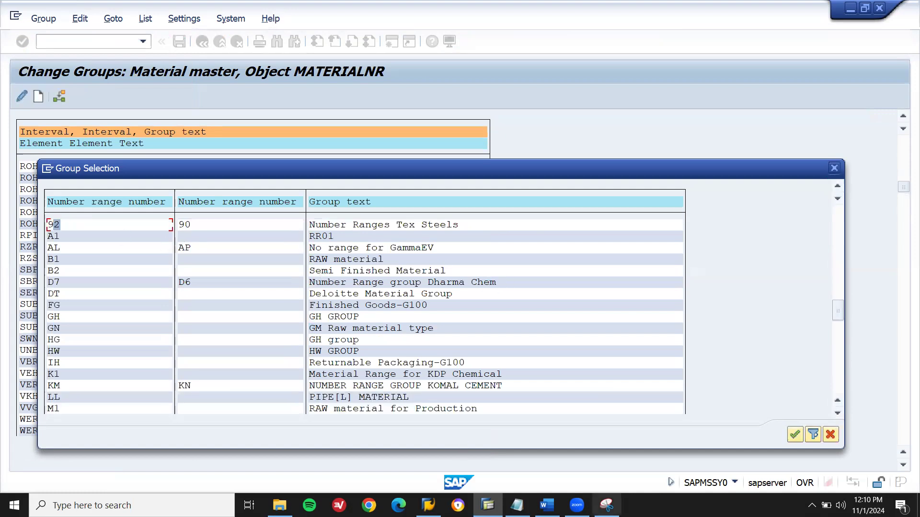
{"action": "key", "text": "alt+Tab"}
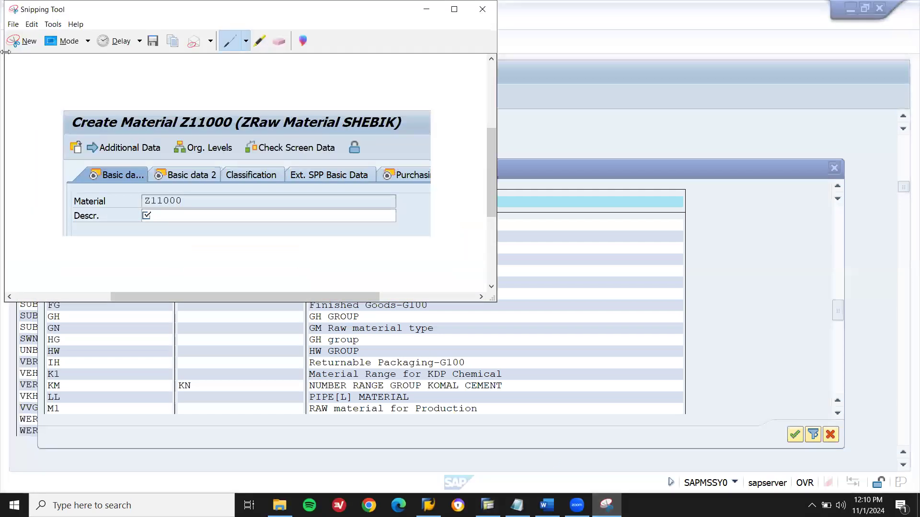
{"action": "left_click", "coordinate": [22, 42]}
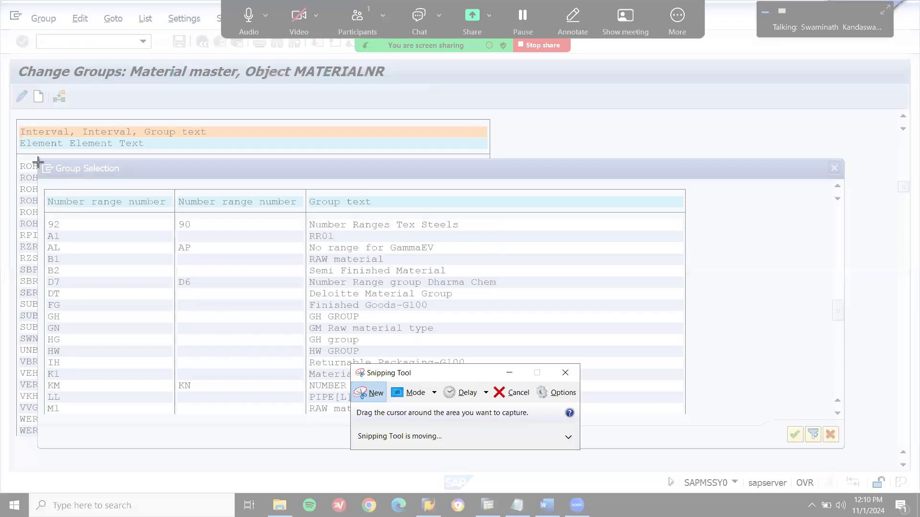
{"action": "left_click_drag", "start_coordinate": [36, 159], "coordinate": [491, 232]}
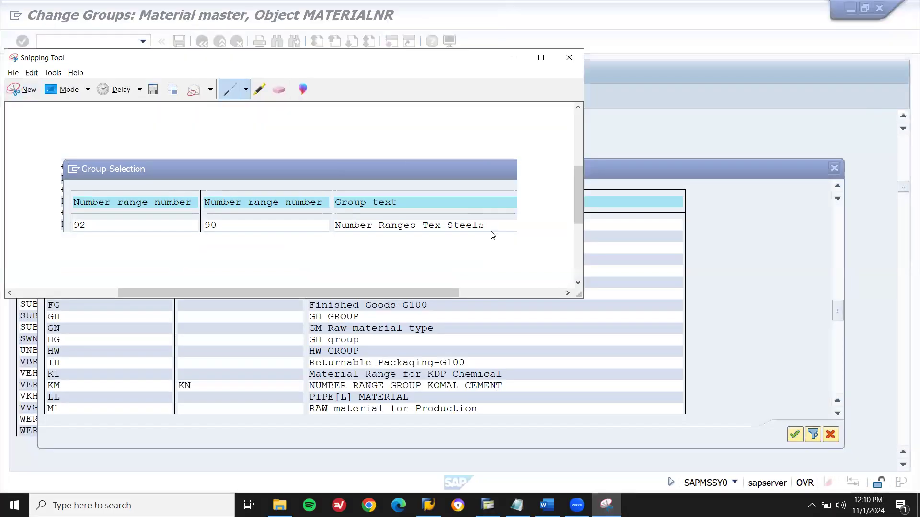
Save the snip as the PNG file Capture in the FSD folder, replacing the existing file
{"action": "key", "text": "ctrl+s"}
{"action": "key", "text": "End"}
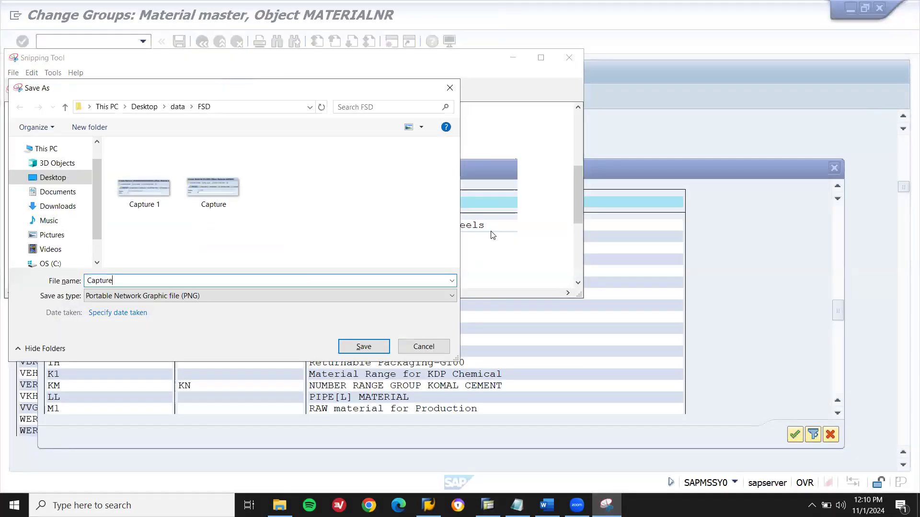
{"action": "key", "text": "Return"}
{"action": "key", "text": "Left"}
{"action": "key", "text": "Return"}
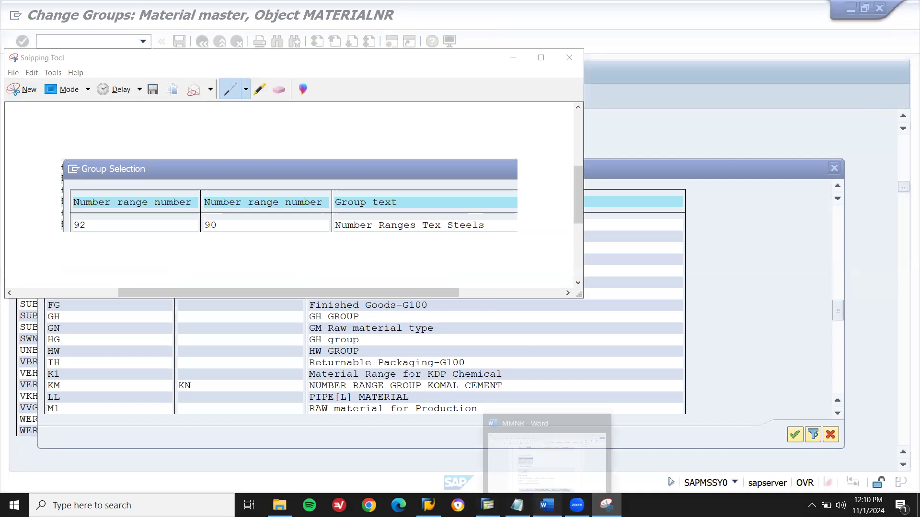
Switch to Word and try inserting the picture Capture 1 below the "Assign Element to Group or Press F7" line
{"action": "left_click", "coordinate": [546, 506]}
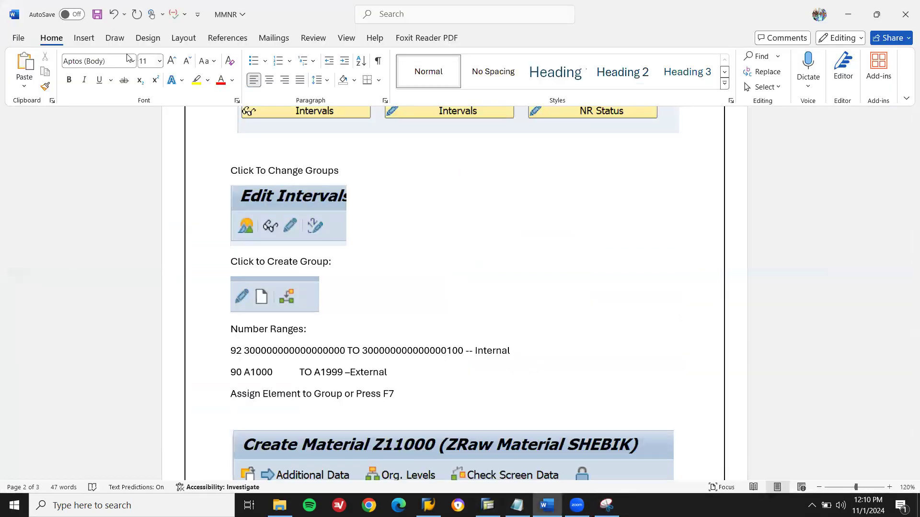
{"action": "left_click", "coordinate": [77, 40]}
{"action": "left_click", "coordinate": [137, 65]}
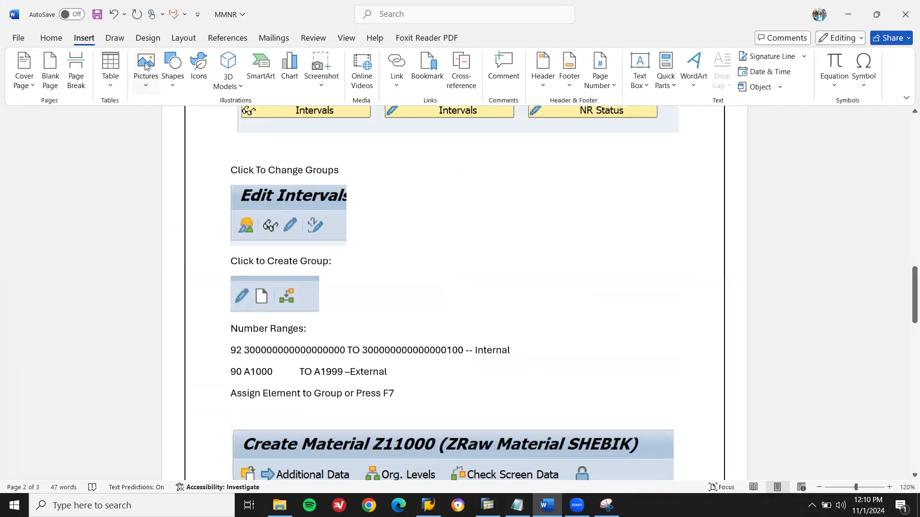
{"action": "left_click", "coordinate": [174, 126]}
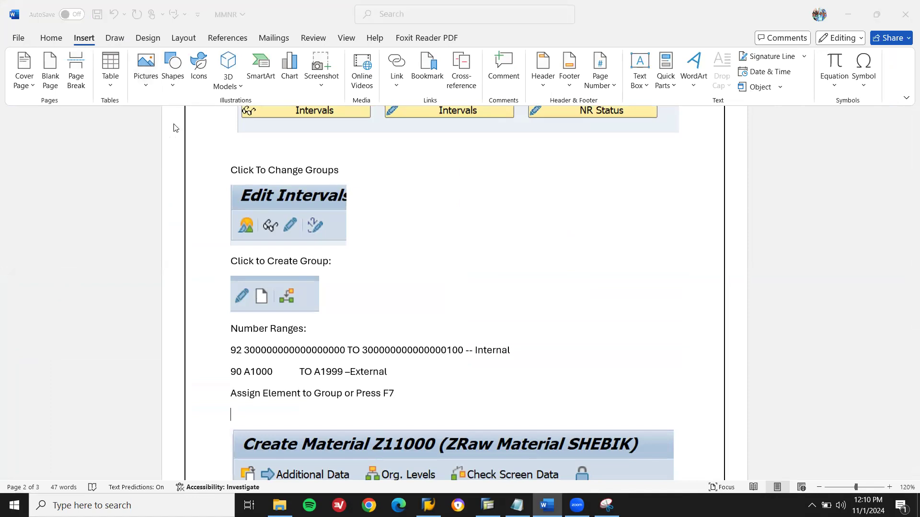
{"action": "double_click", "coordinate": [159, 118]}
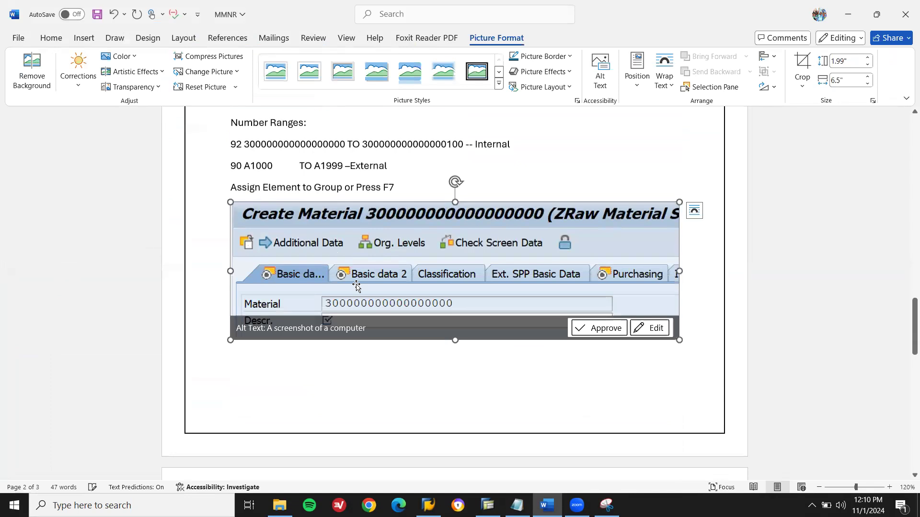
{"action": "key", "text": "ctrl+z"}
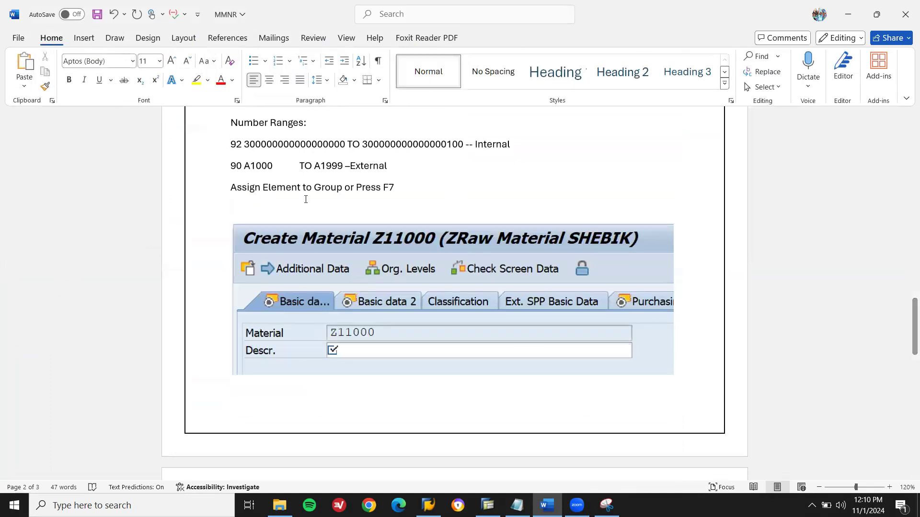
Insert the picture Capture from the FSD folder below the "Assign Element to Group or Press F7" line
{"action": "left_click", "coordinate": [82, 40]}
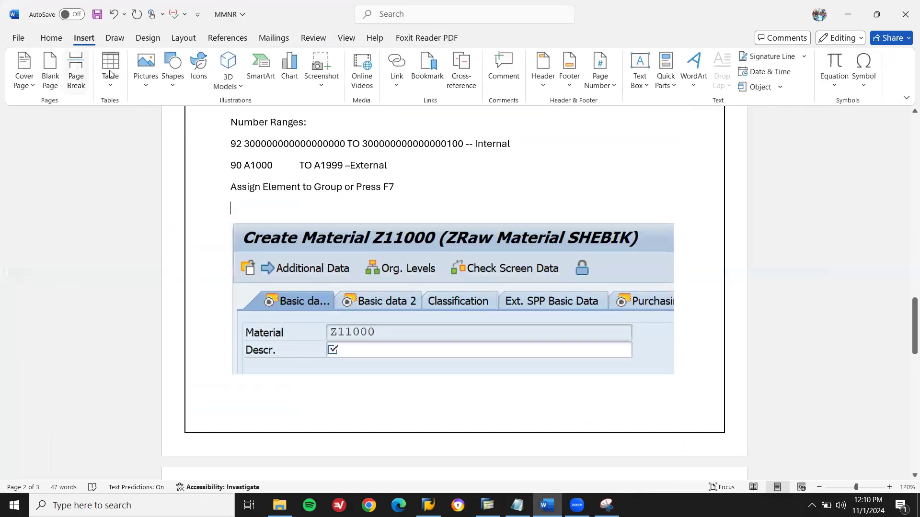
{"action": "left_click", "coordinate": [145, 72]}
{"action": "left_click", "coordinate": [178, 126]}
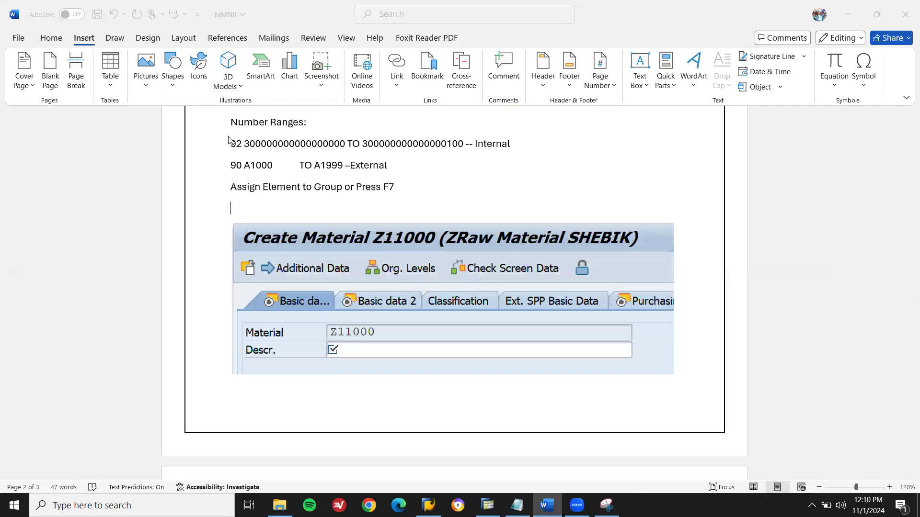
{"action": "double_click", "coordinate": [212, 113]}
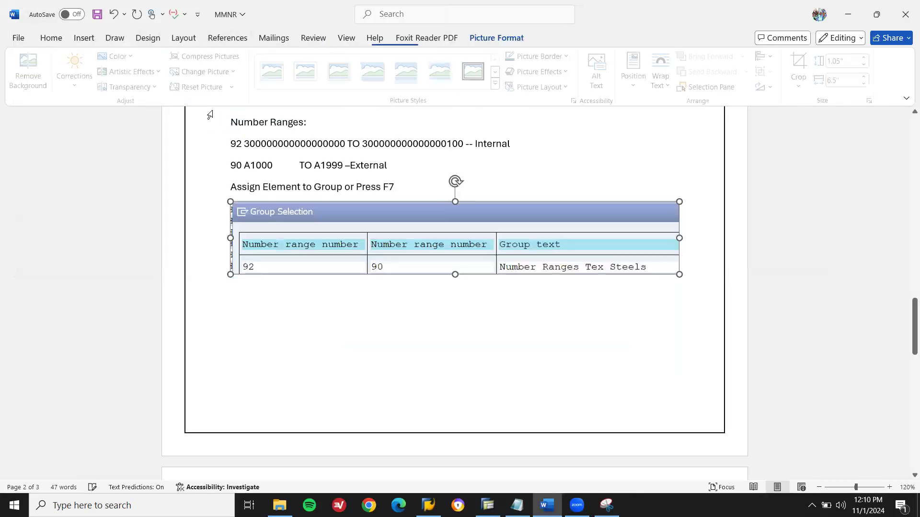
Add the line "Check In T.C. MM01" below the Group Selection picture and save the document
{"action": "scroll", "coordinate": [211, 115], "scroll_direction": "down", "scroll_amount": 5}
{"action": "left_click", "coordinate": [210, 115]}
{"action": "scroll", "coordinate": [210, 115], "scroll_direction": "down", "scroll_amount": 5}
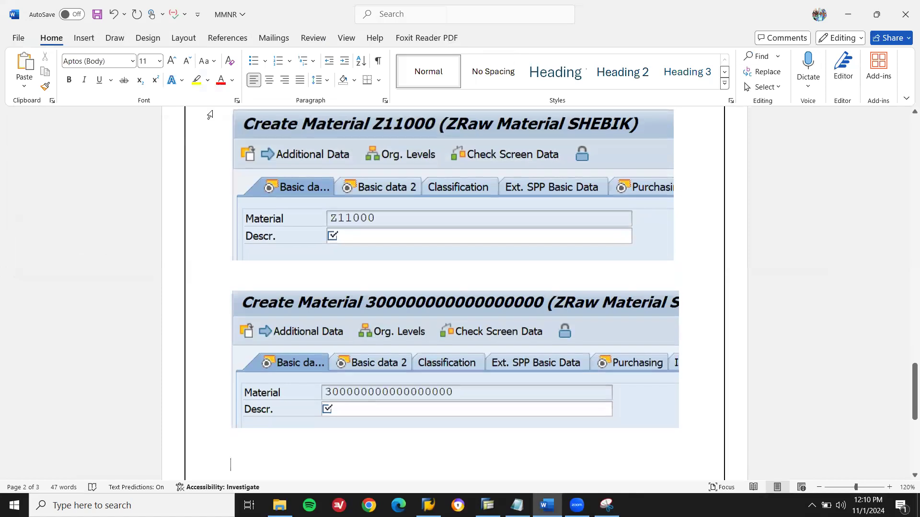
{"action": "scroll", "coordinate": [210, 114], "scroll_direction": "up", "scroll_amount": 8}
{"action": "scroll", "coordinate": [211, 115], "scroll_direction": "down", "scroll_amount": 4}
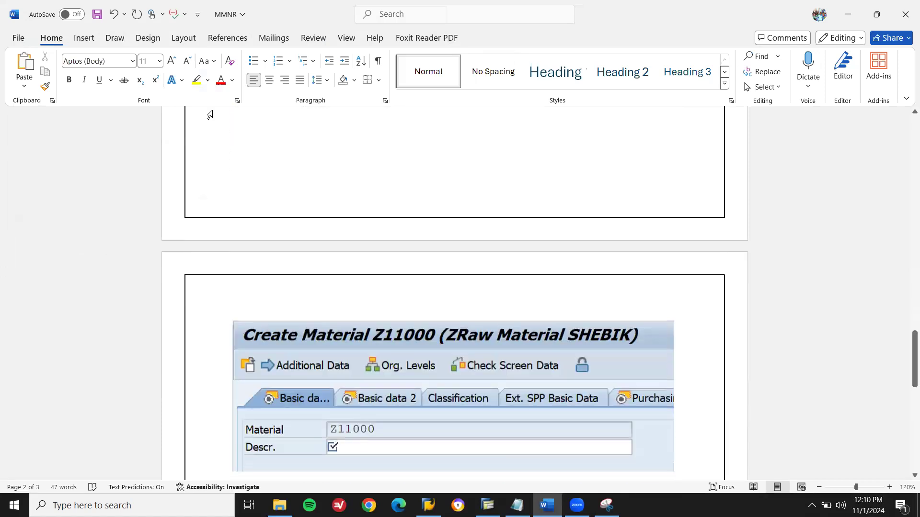
{"action": "left_click", "coordinate": [235, 312]}
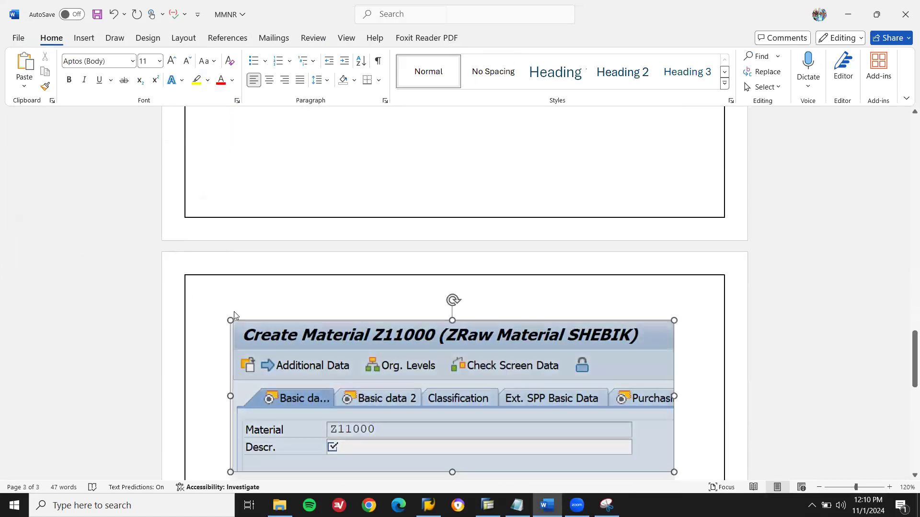
{"action": "key", "text": "Left"}
{"action": "scroll", "coordinate": [231, 113], "scroll_direction": "up", "scroll_amount": 1}
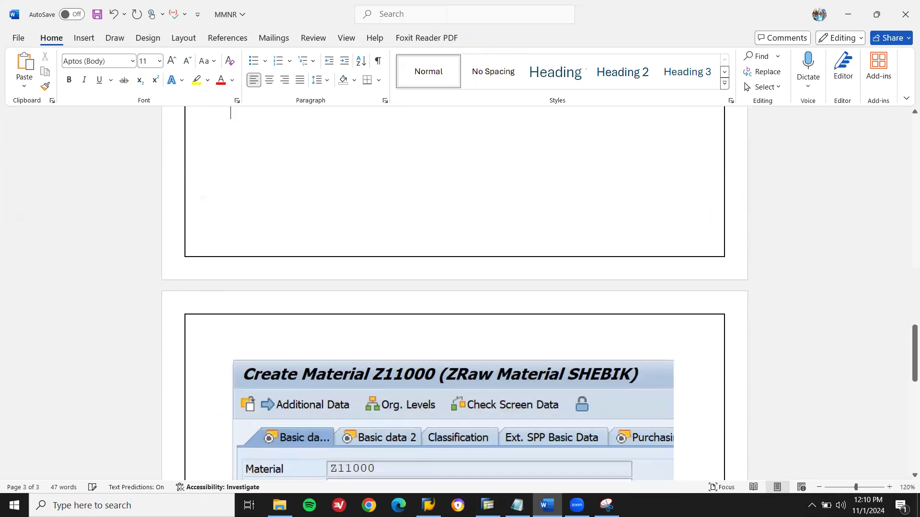
{"action": "type", "text": "Check In T."}
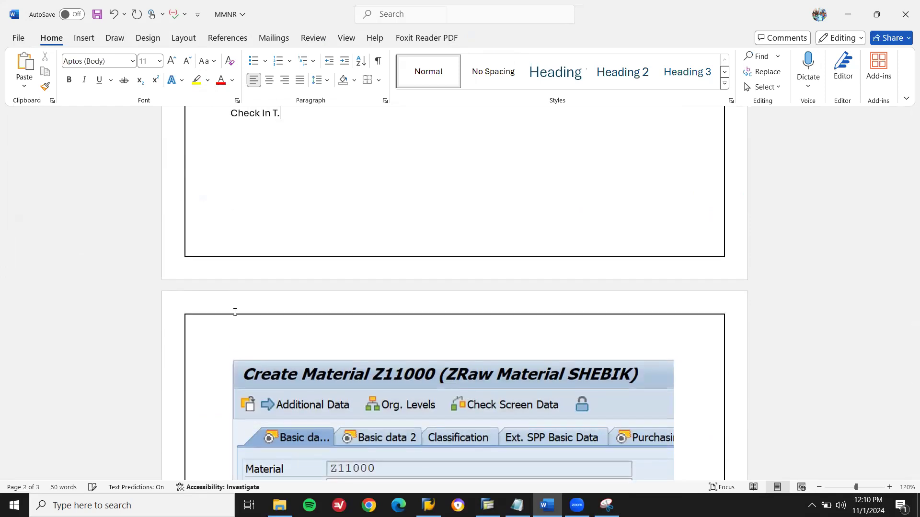
{"action": "type", "text": "C. MM01"}
{"action": "key", "text": "Up"}
{"action": "key", "text": "Up"}
{"action": "key", "text": "Up"}
{"action": "key", "text": "Up"}
{"action": "key", "text": "Up"}
{"action": "key", "text": "Up"}
{"action": "key", "text": "Up"}
{"action": "key", "text": "Up"}
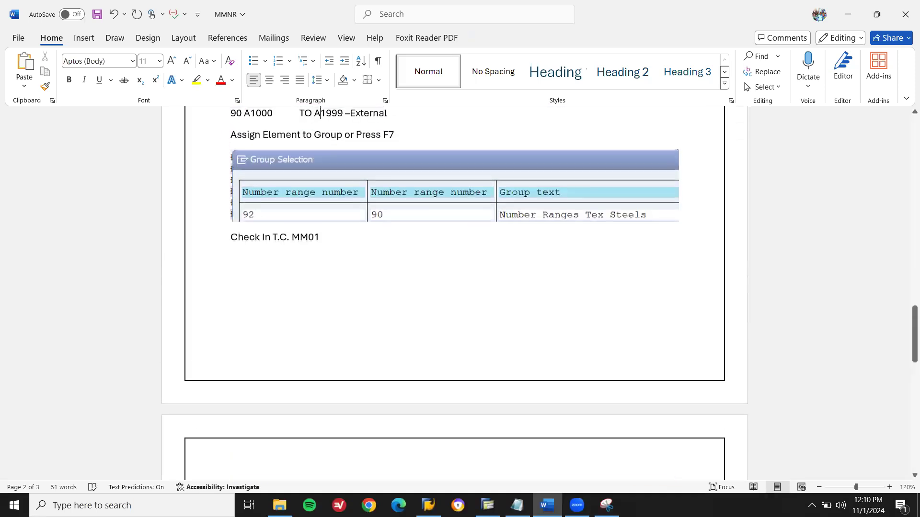
{"action": "key", "text": "Up"}
{"action": "key", "text": "ctrl+s"}
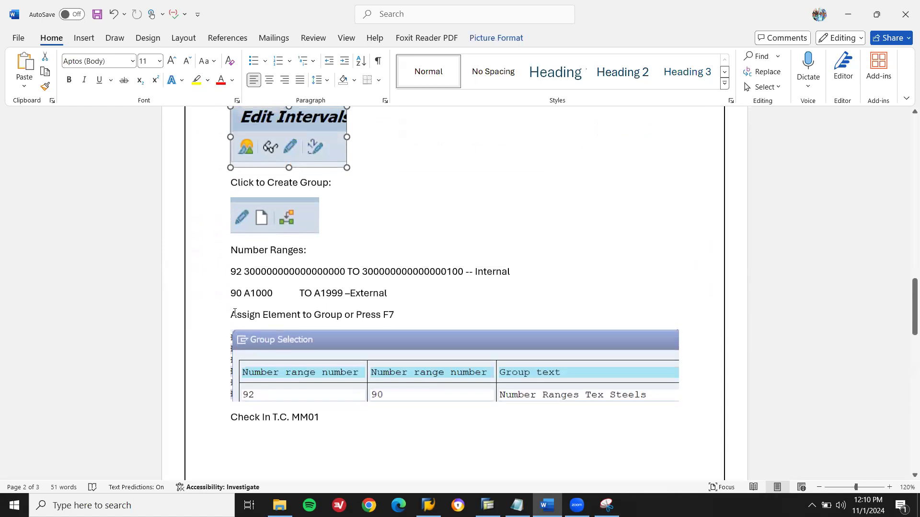
Review the document from the title page through to the last material screenshot and back to the Group Selection picture
{"action": "key", "text": "Up"}
{"action": "key", "text": "Up"}
{"action": "key", "text": "Up"}
{"action": "key", "text": "Up"}
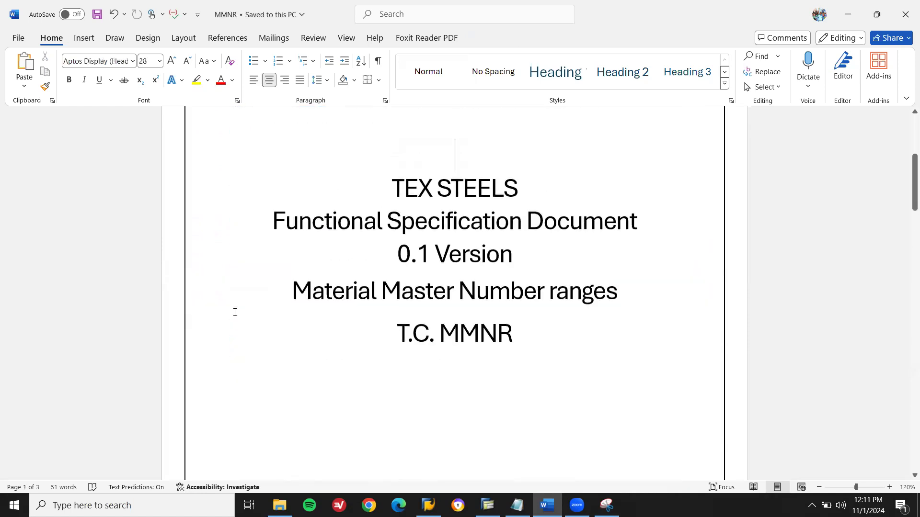
{"action": "key", "text": "Down"}
{"action": "key", "text": "Down"}
{"action": "key", "text": "Down"}
{"action": "key", "text": "Down"}
{"action": "key", "text": "ctrl+End"}
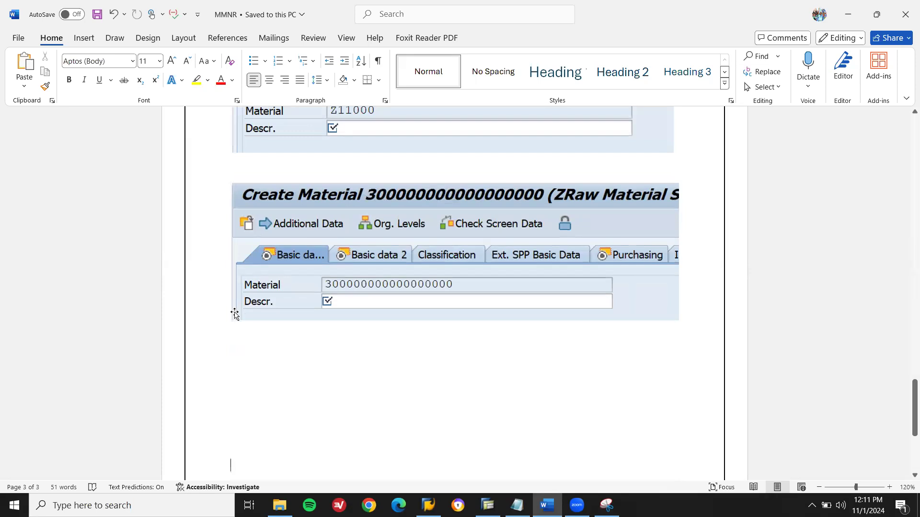
{"action": "key", "text": "Up"}
{"action": "key", "text": "Up"}
{"action": "key", "text": "Up"}
{"action": "key", "text": "Up"}
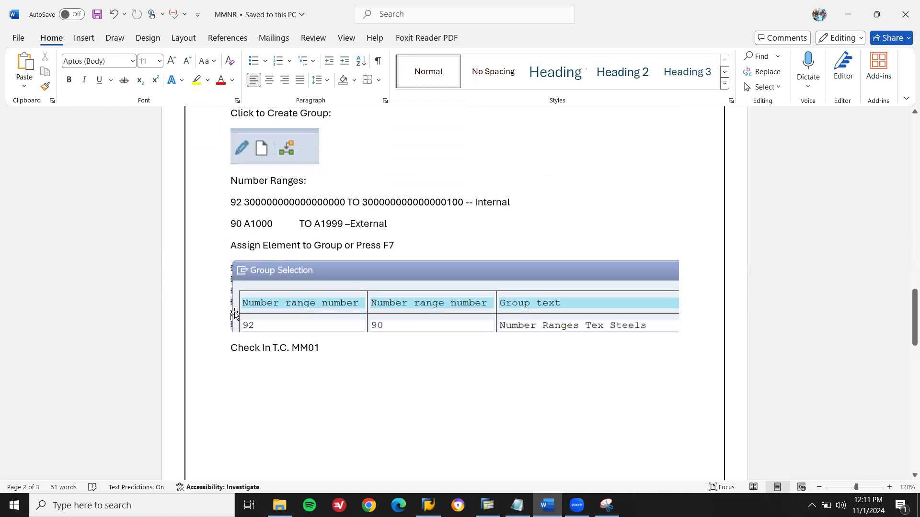
Move the "Check In T.C. MM01" line onto the next page, directly above the Z11000 screenshot, and save the document
{"action": "left_click", "coordinate": [235, 314]}
{"action": "key", "text": "Delete"}
{"action": "key", "text": "Down"}
{"action": "key", "text": "Return"}
{"action": "key", "text": "Return"}
{"action": "key", "text": "Return"}
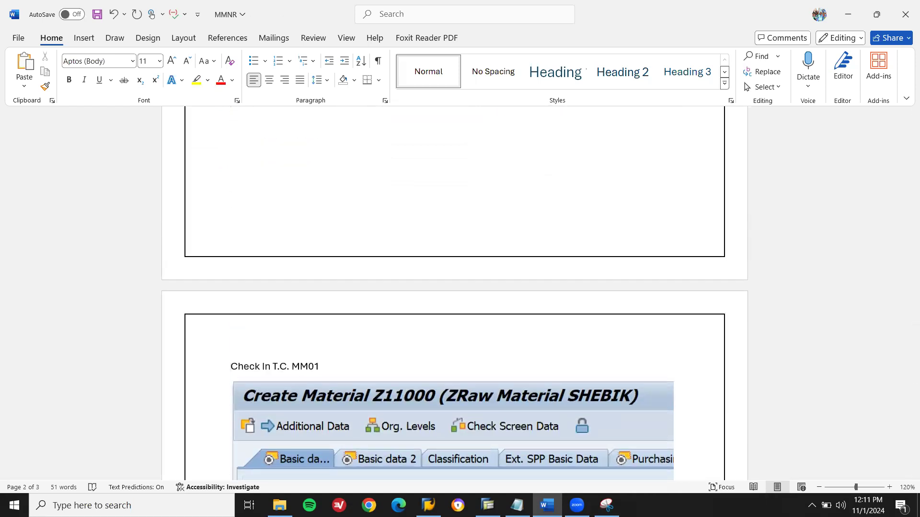
{"action": "key", "text": "ctrl+s"}
Review the document from the Z11000 screenshot back up to the end of the first page
{"action": "key", "text": "Down"}
{"action": "key", "text": "Down"}
{"action": "key", "text": "Down"}
{"action": "key", "text": "Down"}
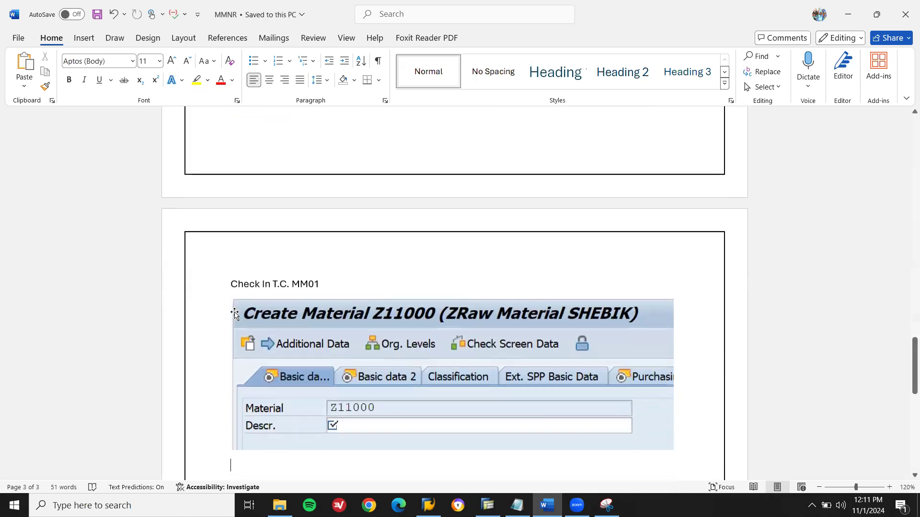
{"action": "key", "text": "Up"}
{"action": "key", "text": "Up"}
{"action": "key", "text": "Up"}
{"action": "key", "text": "Up"}
{"action": "key", "text": "Up"}
{"action": "key", "text": "Up"}
{"action": "key", "text": "Up"}
{"action": "key", "text": "Up"}
{"action": "key", "text": "Up"}
{"action": "key", "text": "Up"}
{"action": "key", "text": "Up"}
{"action": "key", "text": "Up"}
{"action": "key", "text": "Up"}
{"action": "key", "text": "Up"}
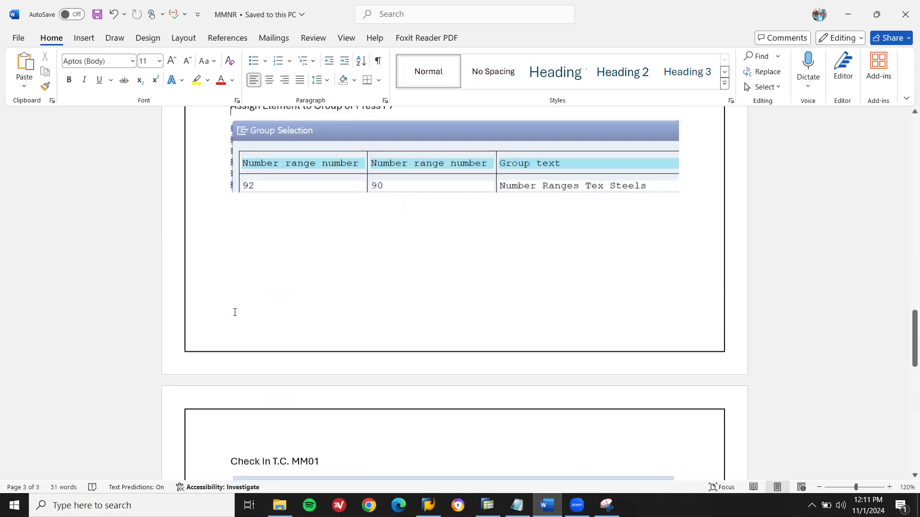
{"action": "key", "text": "Up"}
{"action": "key", "text": "Up"}
{"action": "key", "text": "Up"}
{"action": "key", "text": "Up"}
{"action": "key", "text": "Up"}
{"action": "key", "text": "Up"}
{"action": "key", "text": "Up"}
{"action": "key", "text": "Up"}
{"action": "key", "text": "Up"}
{"action": "key", "text": "Up"}
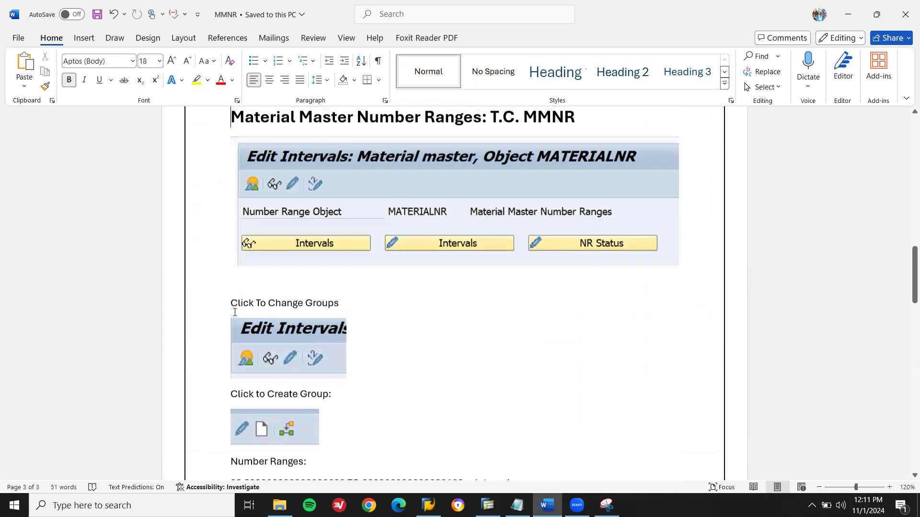
{"action": "key", "text": "Up"}
{"action": "key", "text": "Up"}
{"action": "key", "text": "Up"}
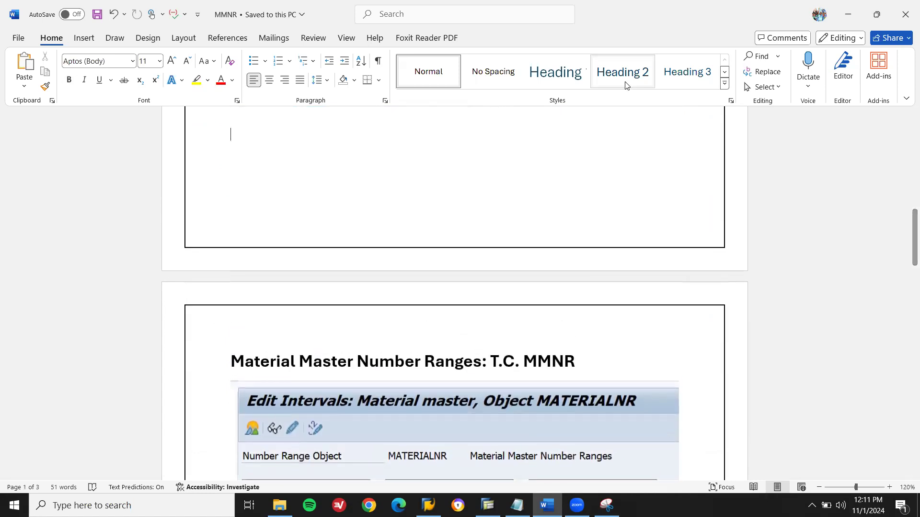